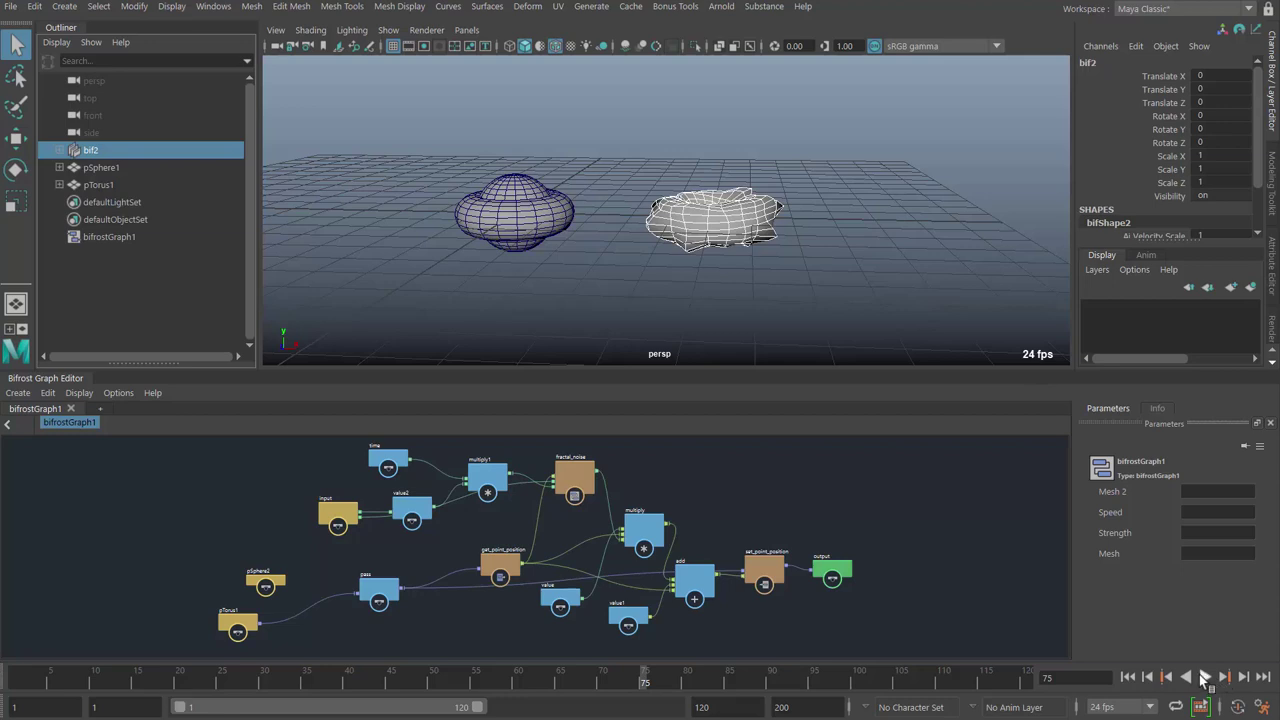
Step: Play back the animation to preview the noise deformation on the torus mesh, and stop it
{"action": "left_click", "coordinate": [1205, 677]}
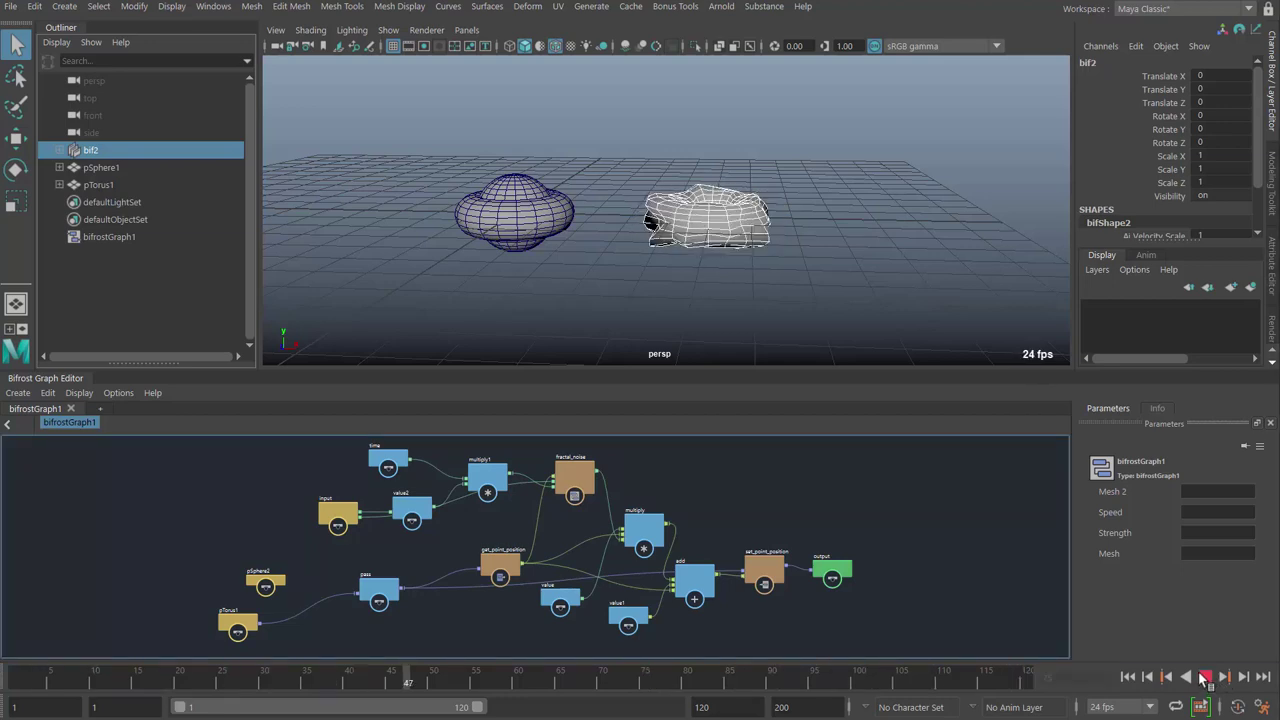
{"action": "left_click", "coordinate": [1205, 677]}
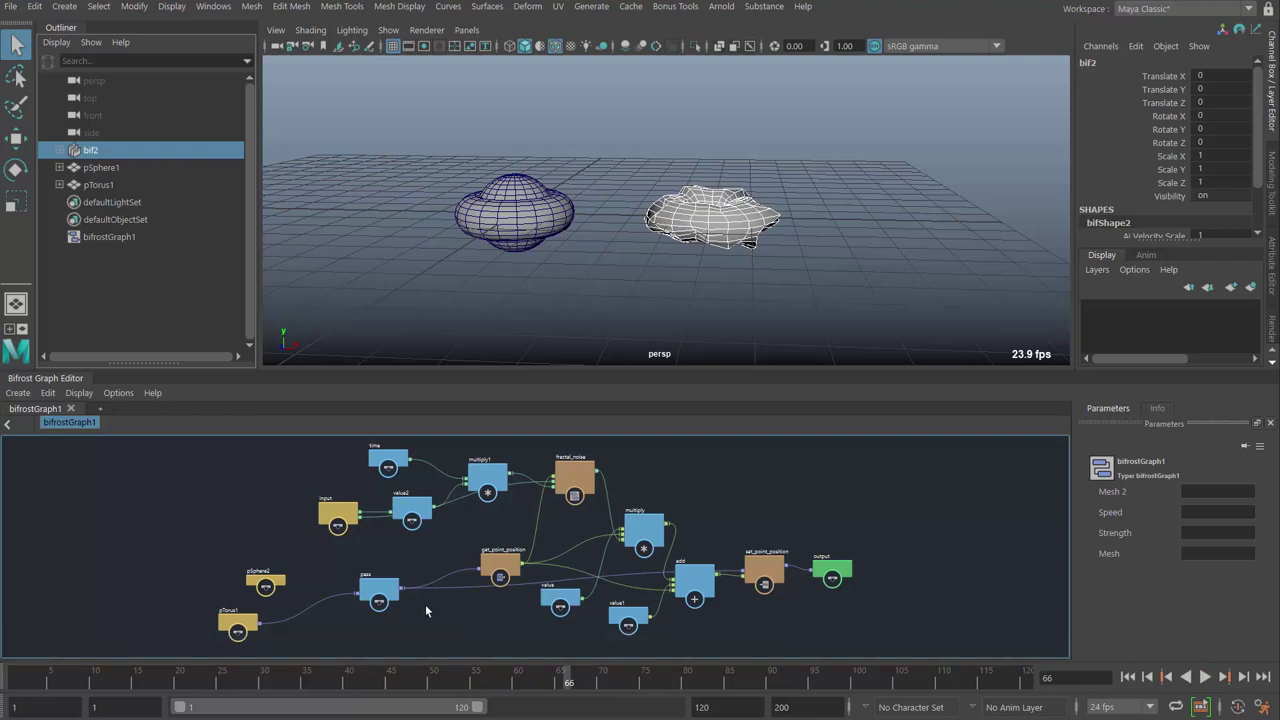
Step: Connect pSphere2's mesh2 output to the pass node's input in place of pTorus1, and play the animation to preview the sphere's deformation
{"action": "middle_click_drag", "start_coordinate": [426, 605], "coordinate": [602, 577], "text": "alt"}
{"action": "right_click_drag", "start_coordinate": [598, 577], "coordinate": [799, 599], "text": "alt"}
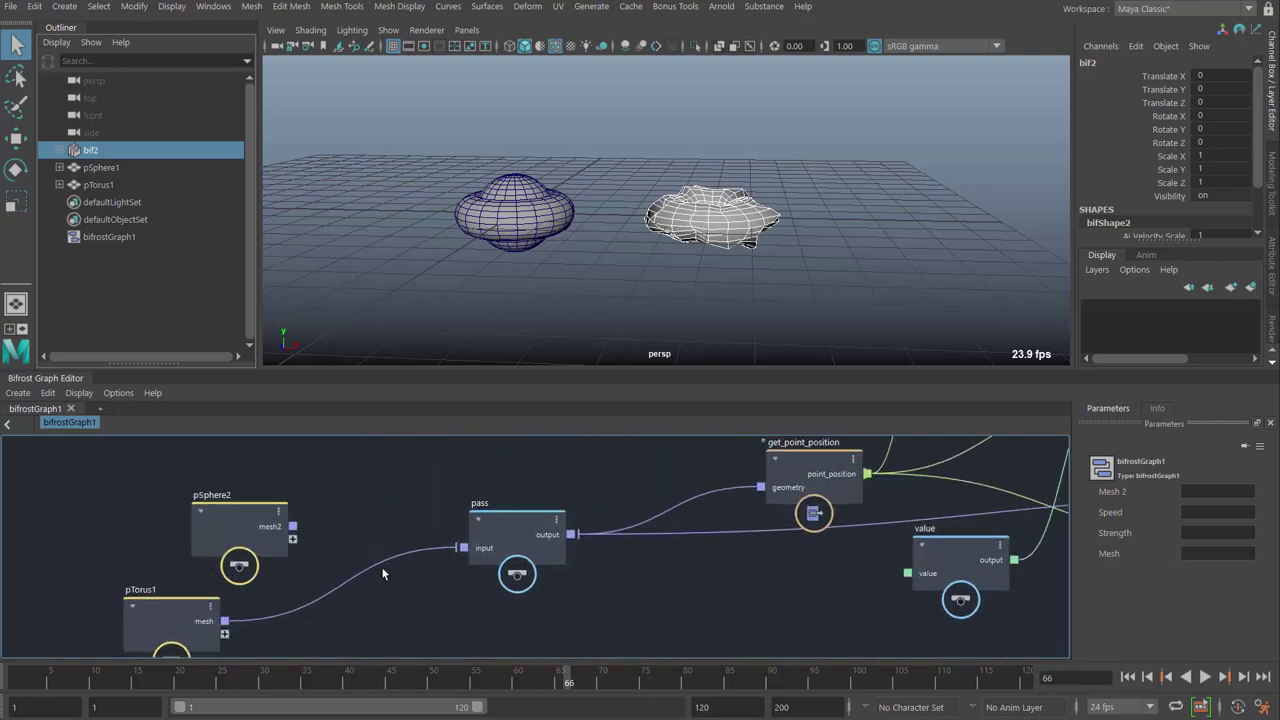
{"action": "left_click_drag", "start_coordinate": [292, 526], "coordinate": [463, 547]}
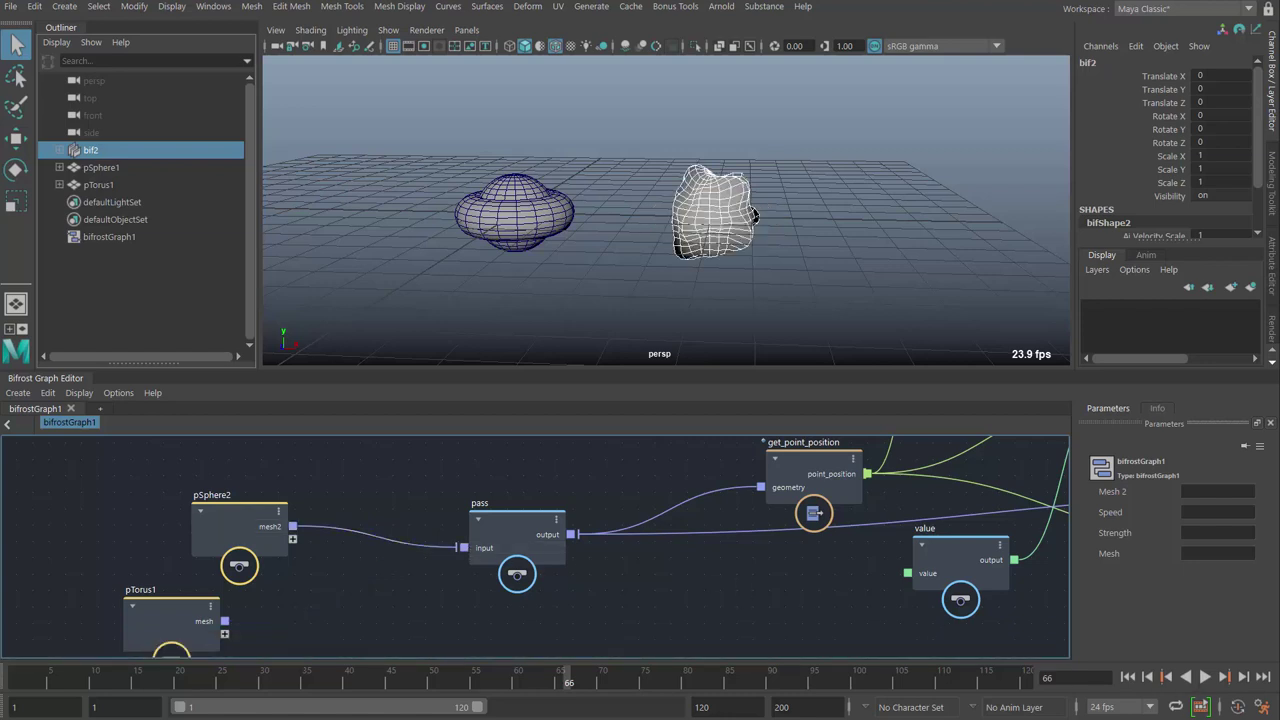
{"action": "left_click", "coordinate": [1204, 678]}
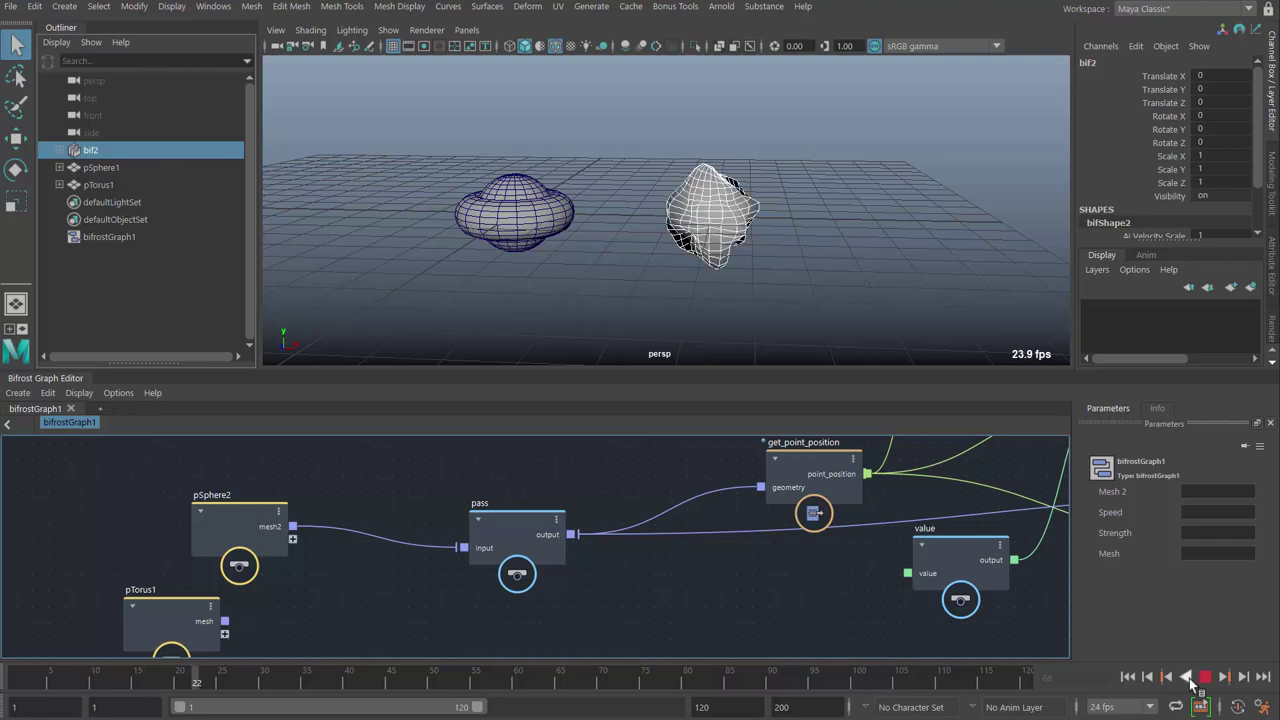
{"action": "left_click", "coordinate": [1206, 678]}
Step: Examine how the time, input, value and multiply nodes feed fractal_noise and how the chain reaches set_point_position and output
{"action": "middle_click_drag", "start_coordinate": [803, 596], "coordinate": [523, 609]}
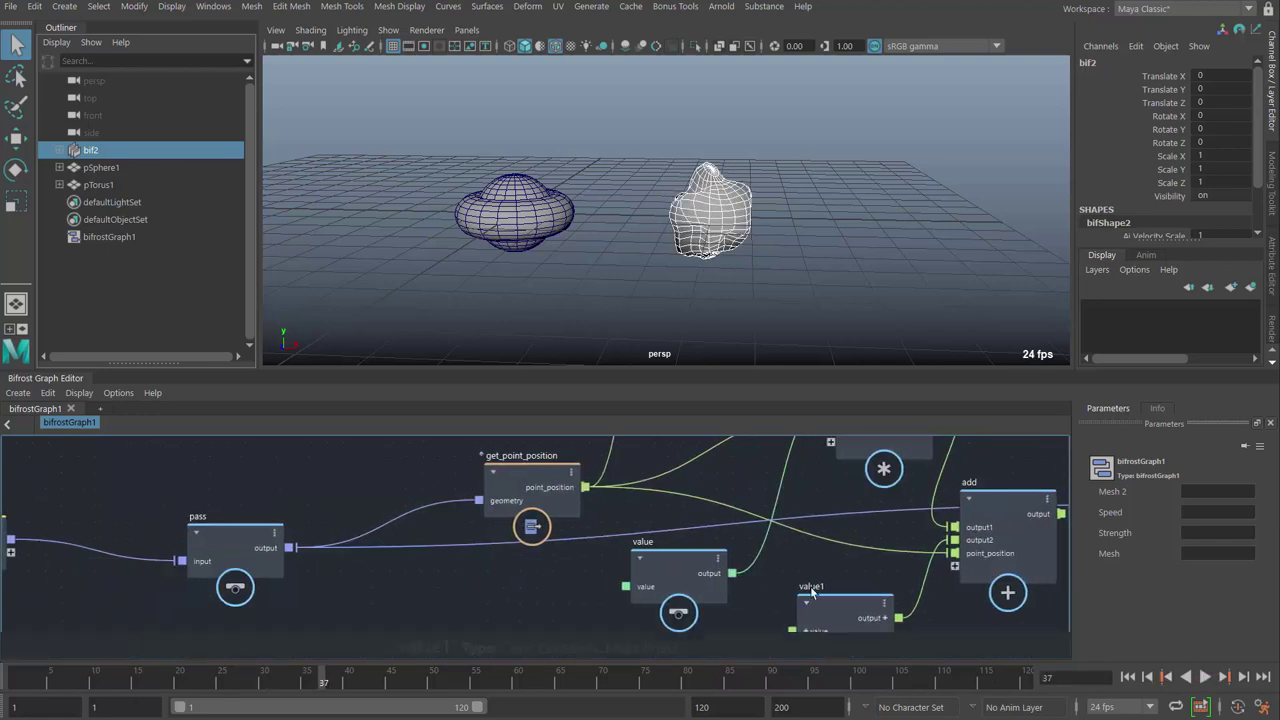
{"action": "scroll", "coordinate": [801, 566], "scroll_direction": "down", "scroll_amount": 5}
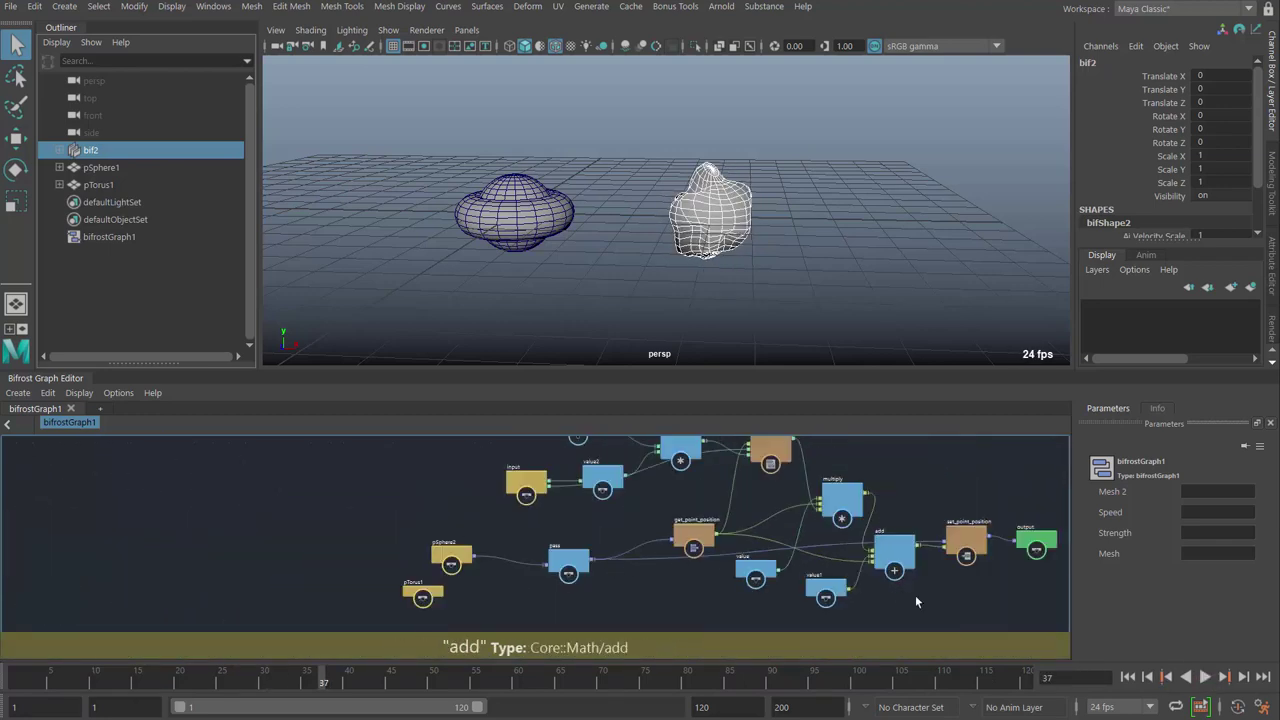
{"action": "middle_click_drag", "start_coordinate": [916, 600], "coordinate": [755, 632]}
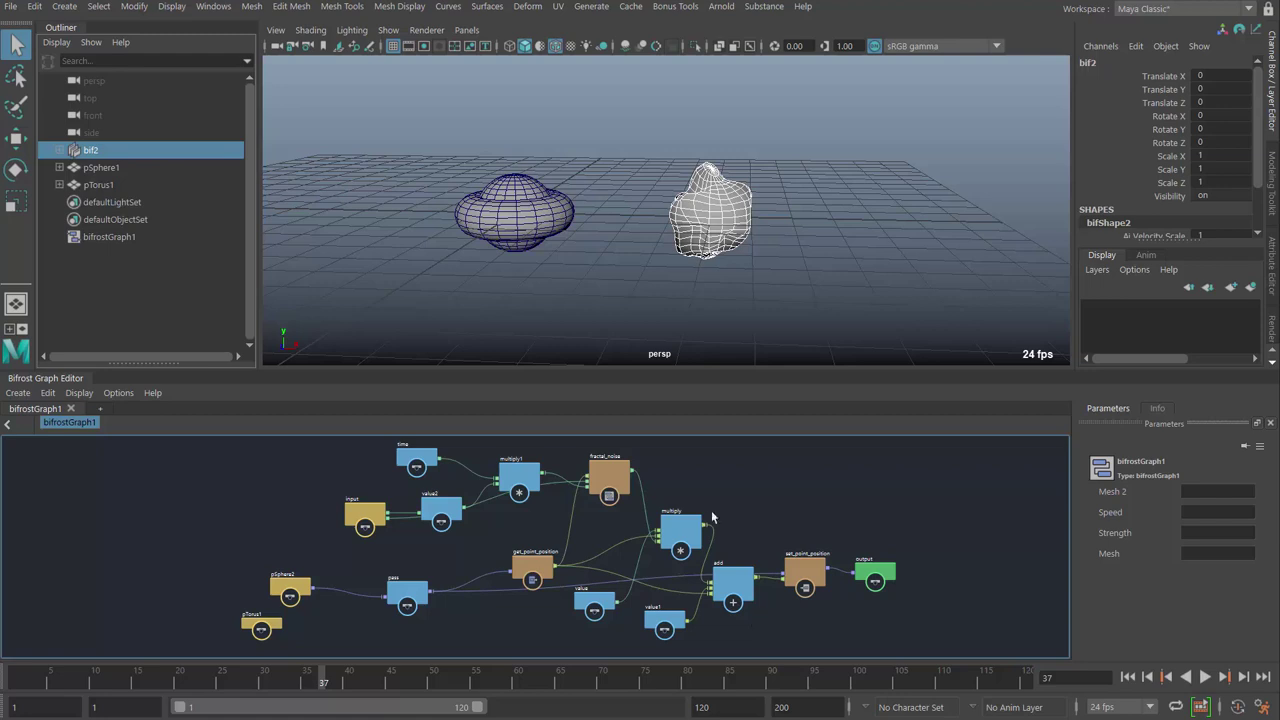
{"action": "scroll", "coordinate": [560, 578], "scroll_direction": "up", "scroll_amount": 2}
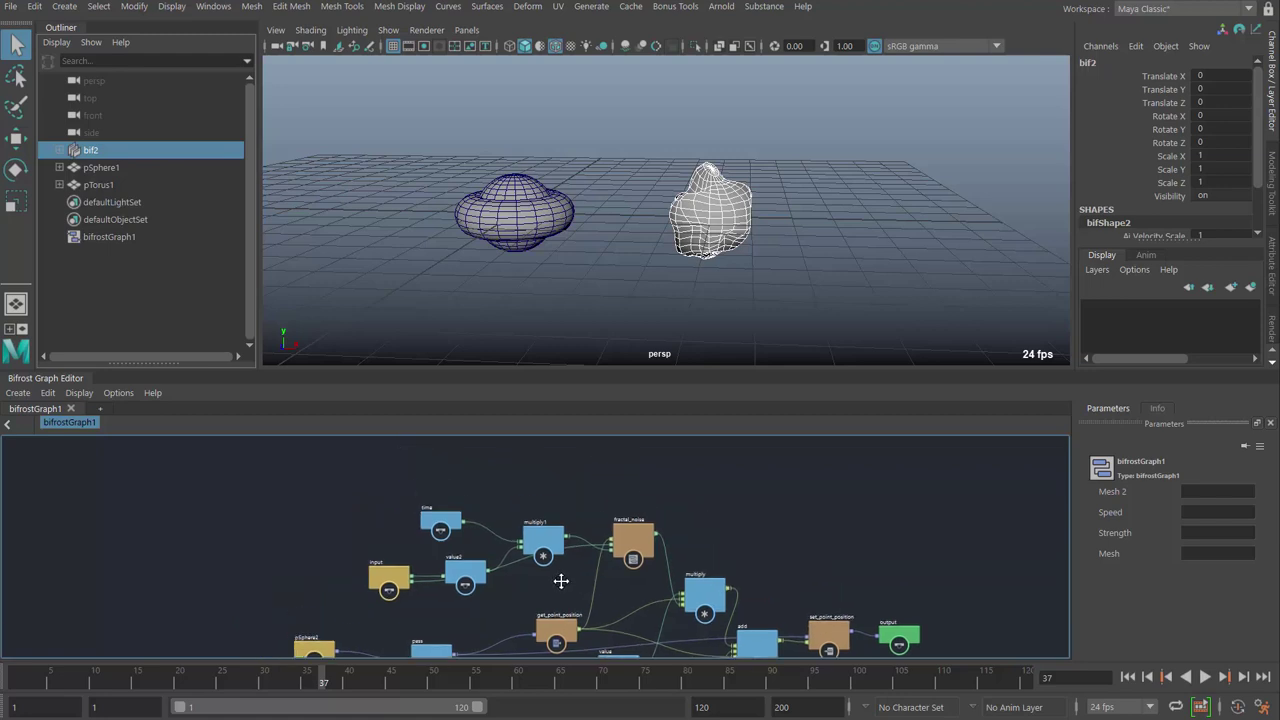
{"action": "scroll", "coordinate": [660, 560], "scroll_direction": "up", "scroll_amount": 3}
{"action": "scroll", "coordinate": [666, 578], "scroll_direction": "up", "scroll_amount": 2}
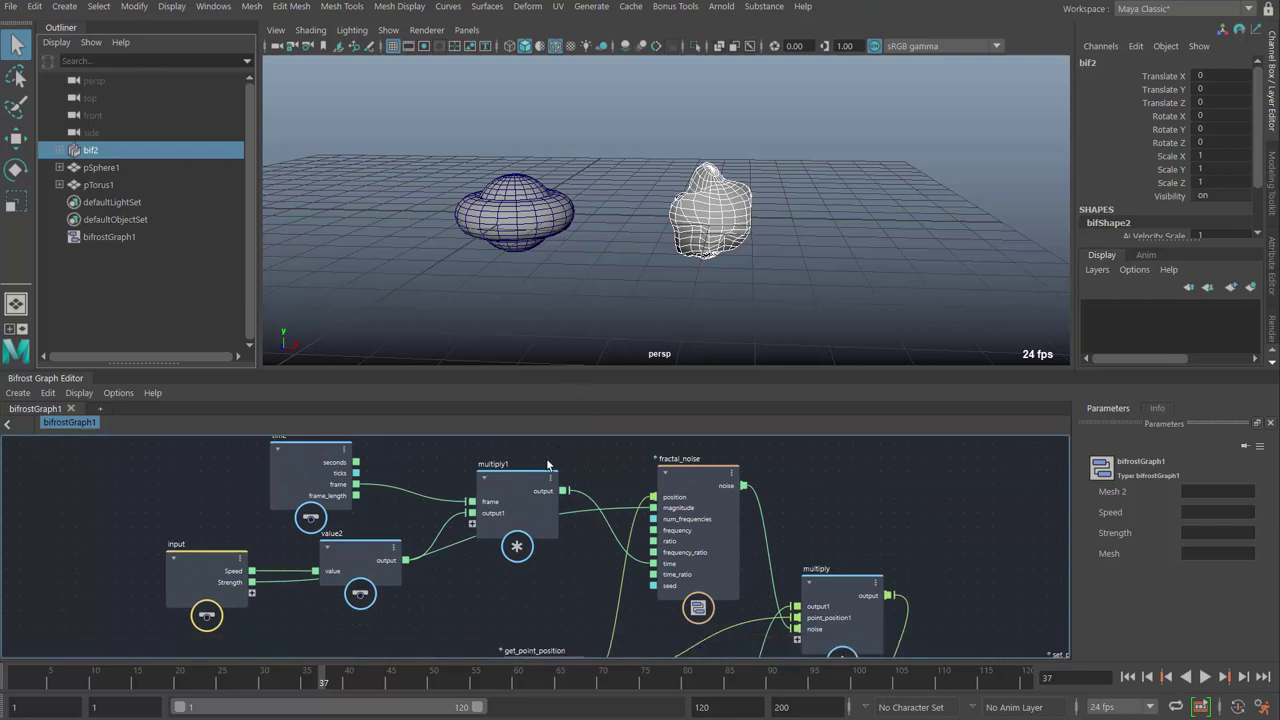
{"action": "left_click_drag", "start_coordinate": [487, 472], "coordinate": [515, 485]}
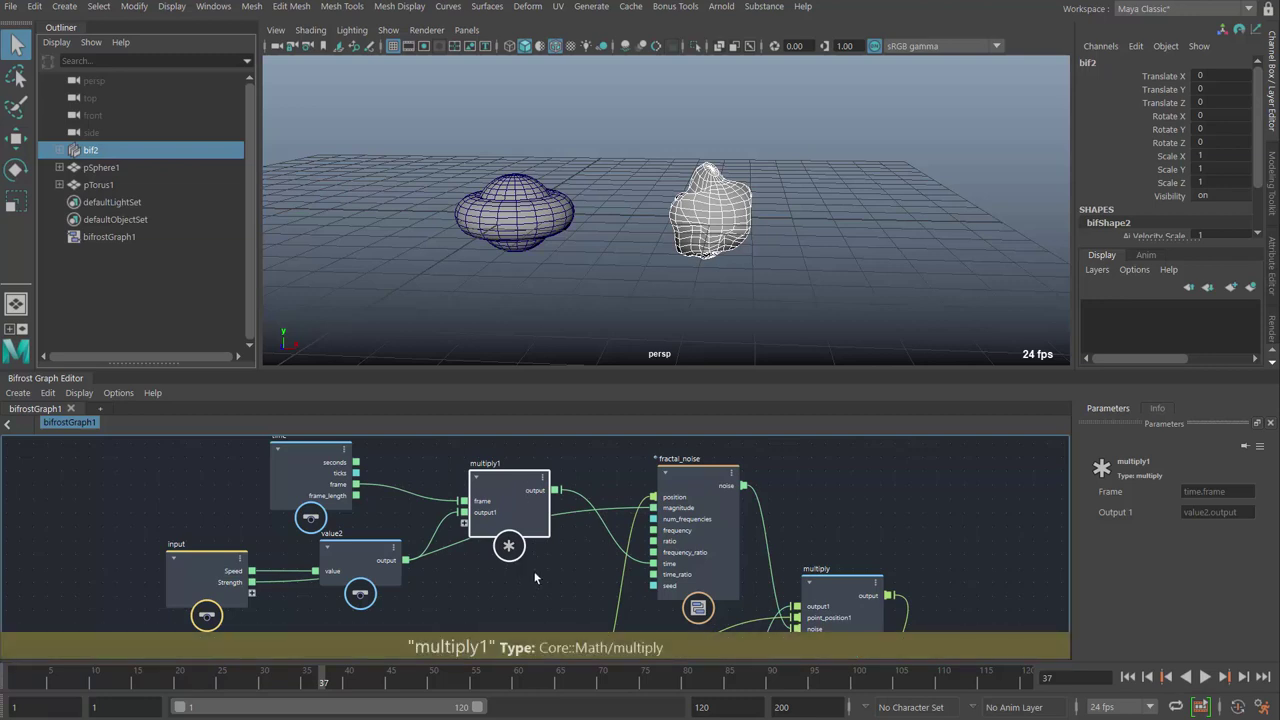
{"action": "scroll", "coordinate": [563, 592], "scroll_direction": "up", "scroll_amount": 2}
{"action": "right_click_drag", "start_coordinate": [563, 592], "coordinate": [570, 588], "text": "alt"}
{"action": "middle_click_drag", "start_coordinate": [570, 588], "coordinate": [575, 602], "text": "alt"}
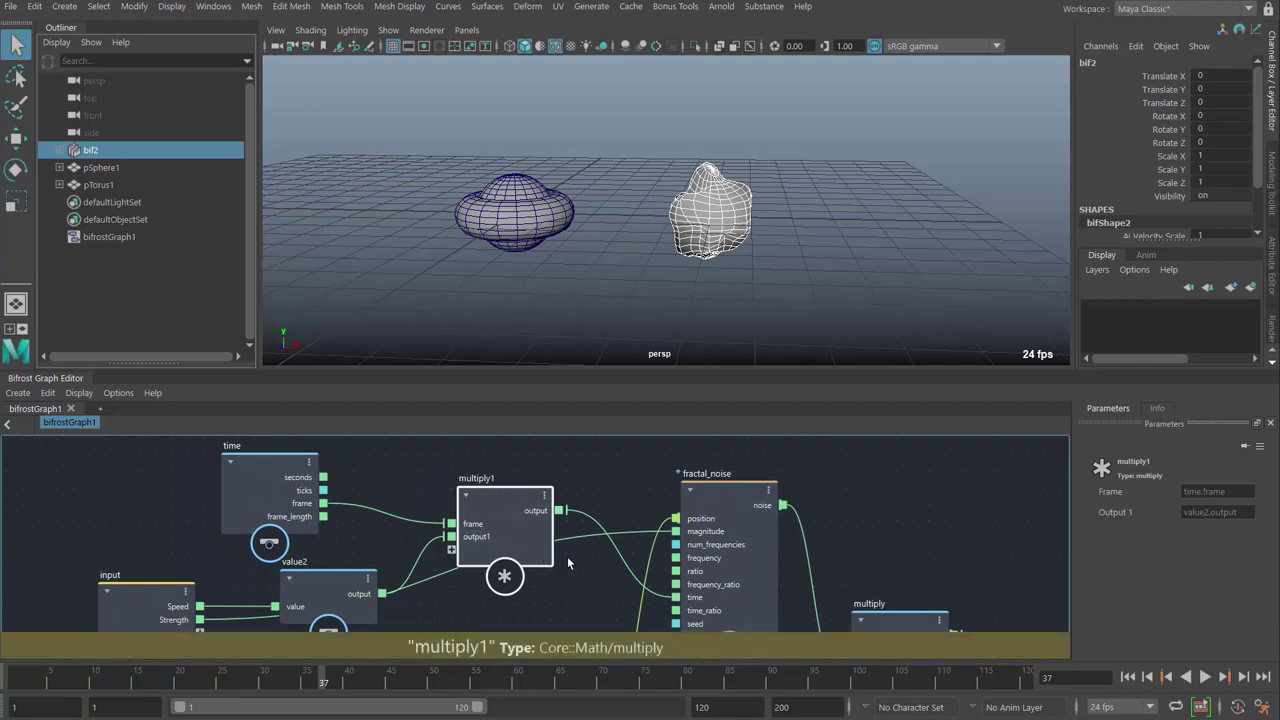
{"action": "middle_click_drag", "start_coordinate": [564, 577], "coordinate": [205, 344]}
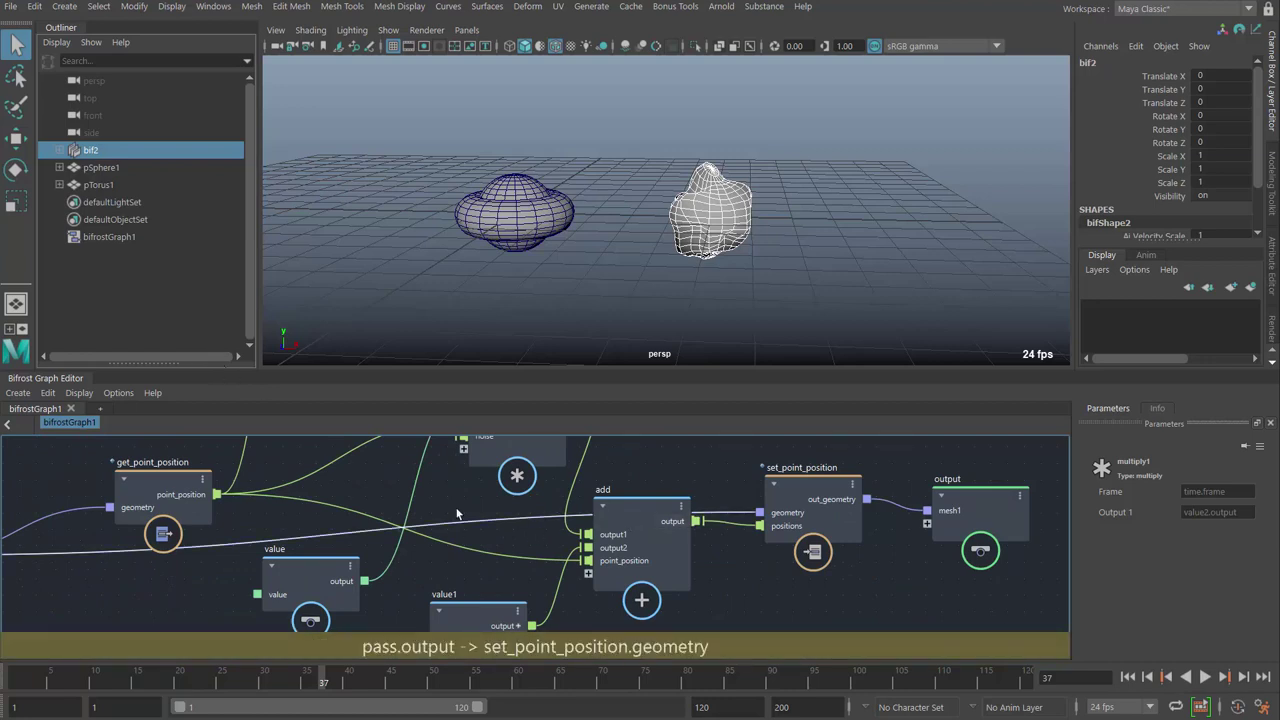
{"action": "middle_click_drag", "start_coordinate": [554, 543], "coordinate": [961, 682]}
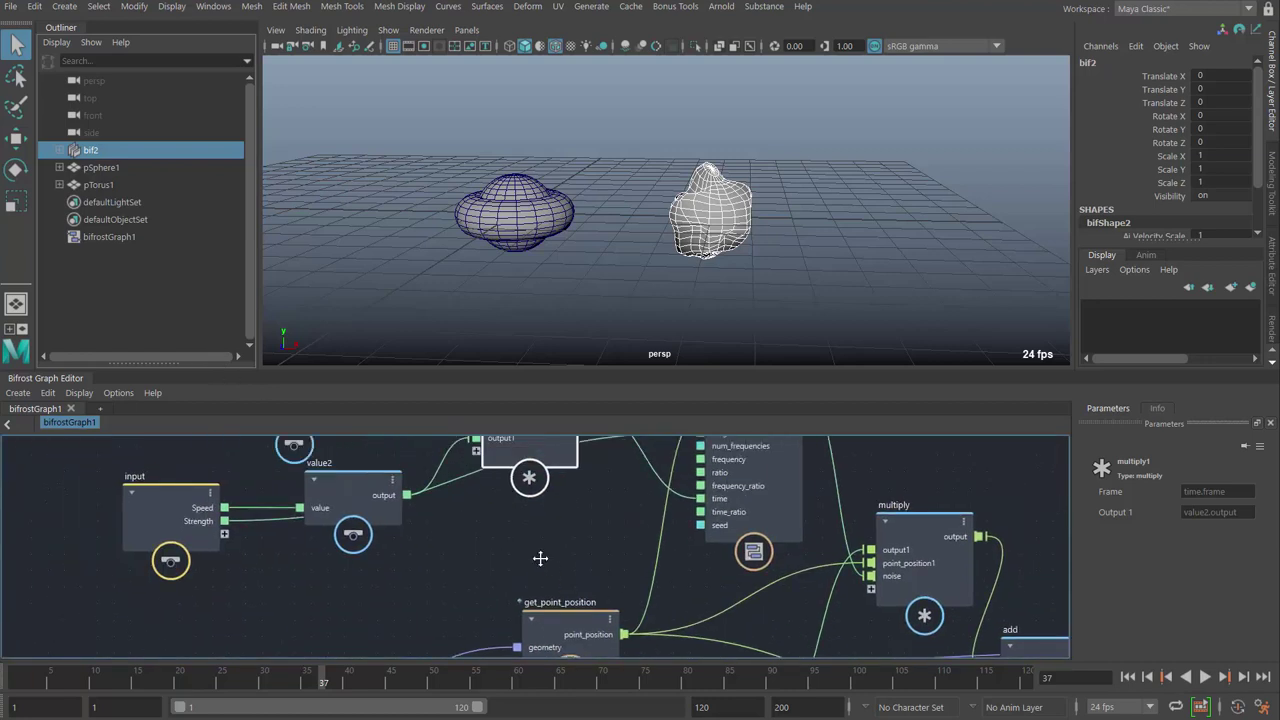
{"action": "middle_click_drag", "start_coordinate": [540, 557], "coordinate": [490, 660]}
{"action": "left_click_drag", "start_coordinate": [492, 524], "coordinate": [489, 515]}
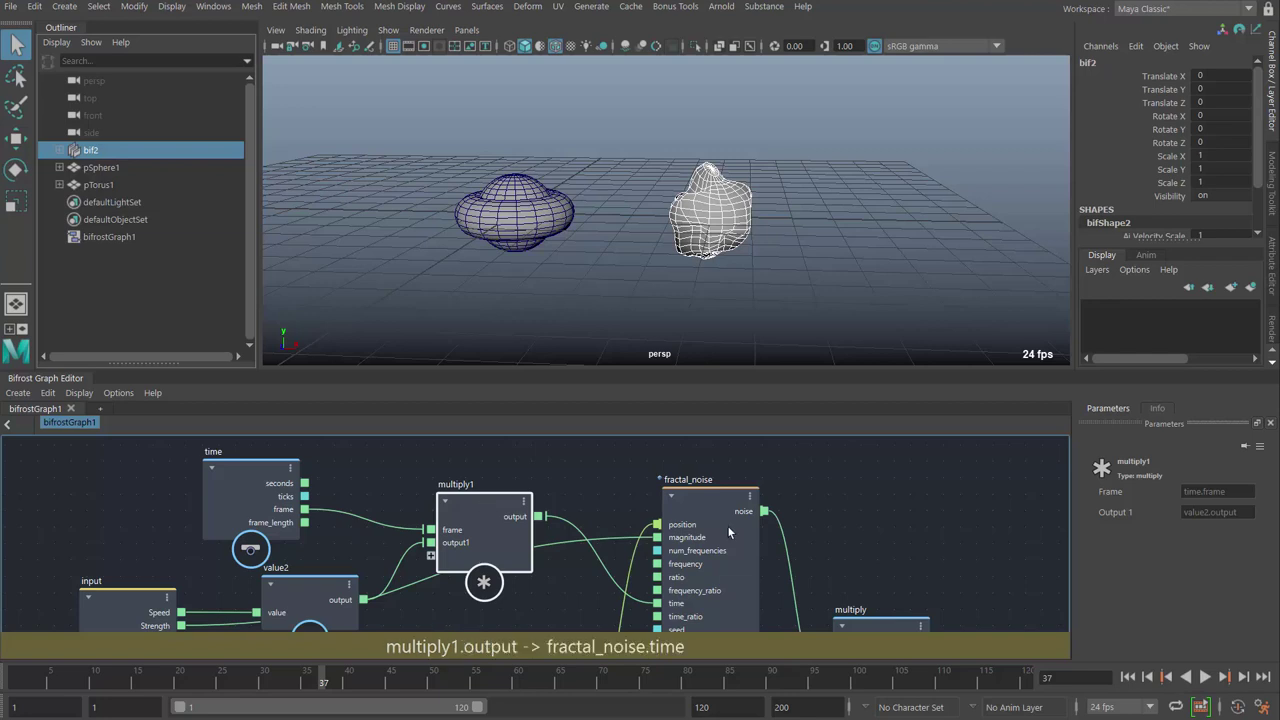
Step: Add a second fractal_noise node to the graph and place it in the empty area beyond the existing fractal_noise node
{"action": "middle_click_drag", "start_coordinate": [857, 527], "coordinate": [703, 515]}
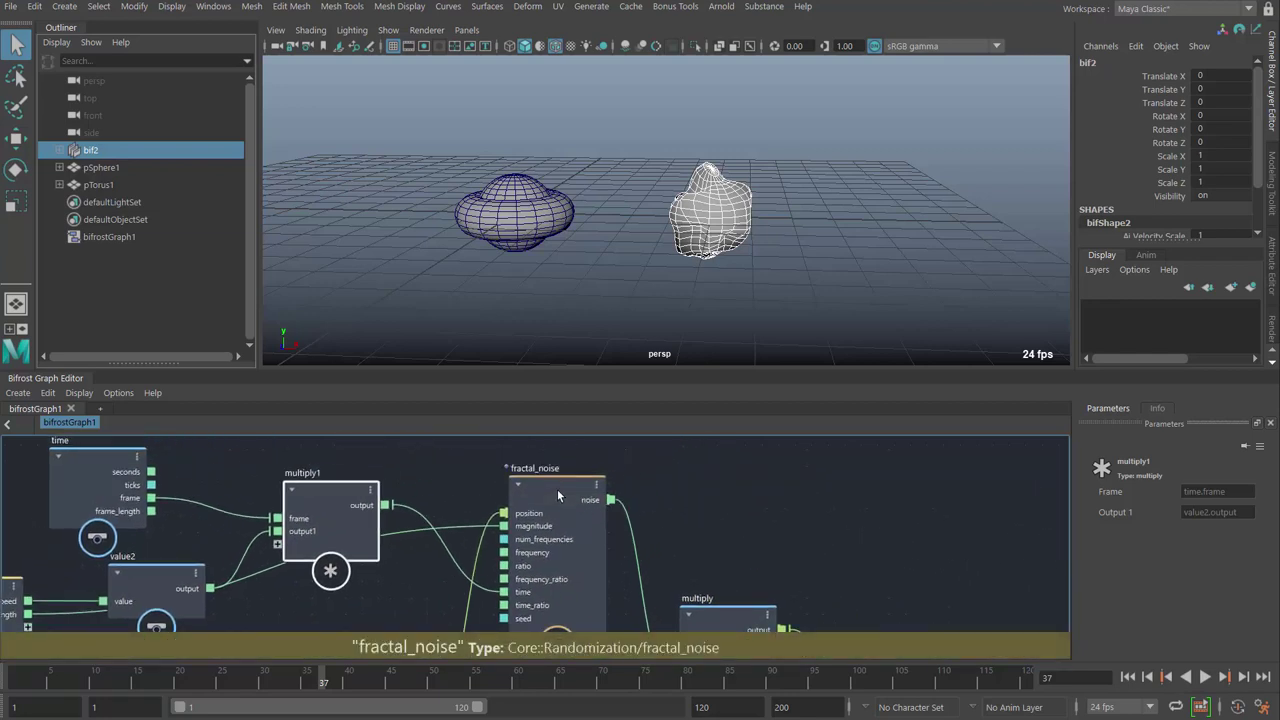
{"action": "left_click", "coordinate": [724, 467]}
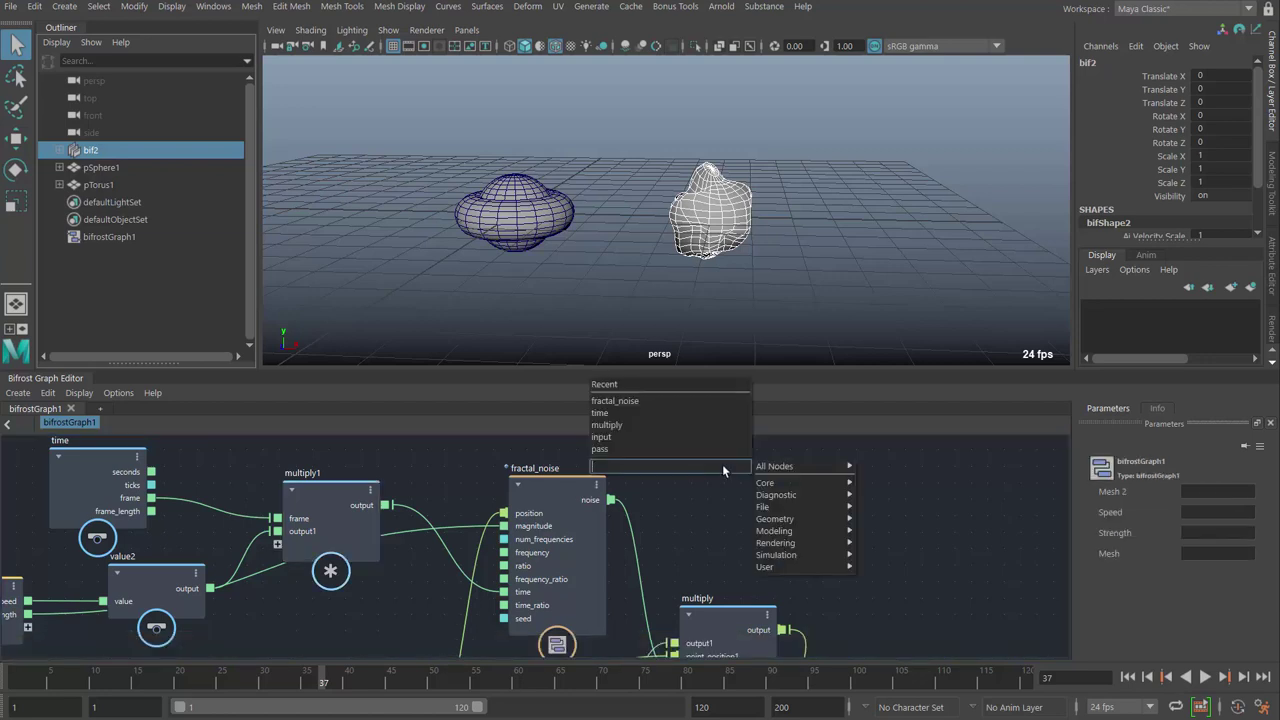
{"action": "type", "text": "fra"}
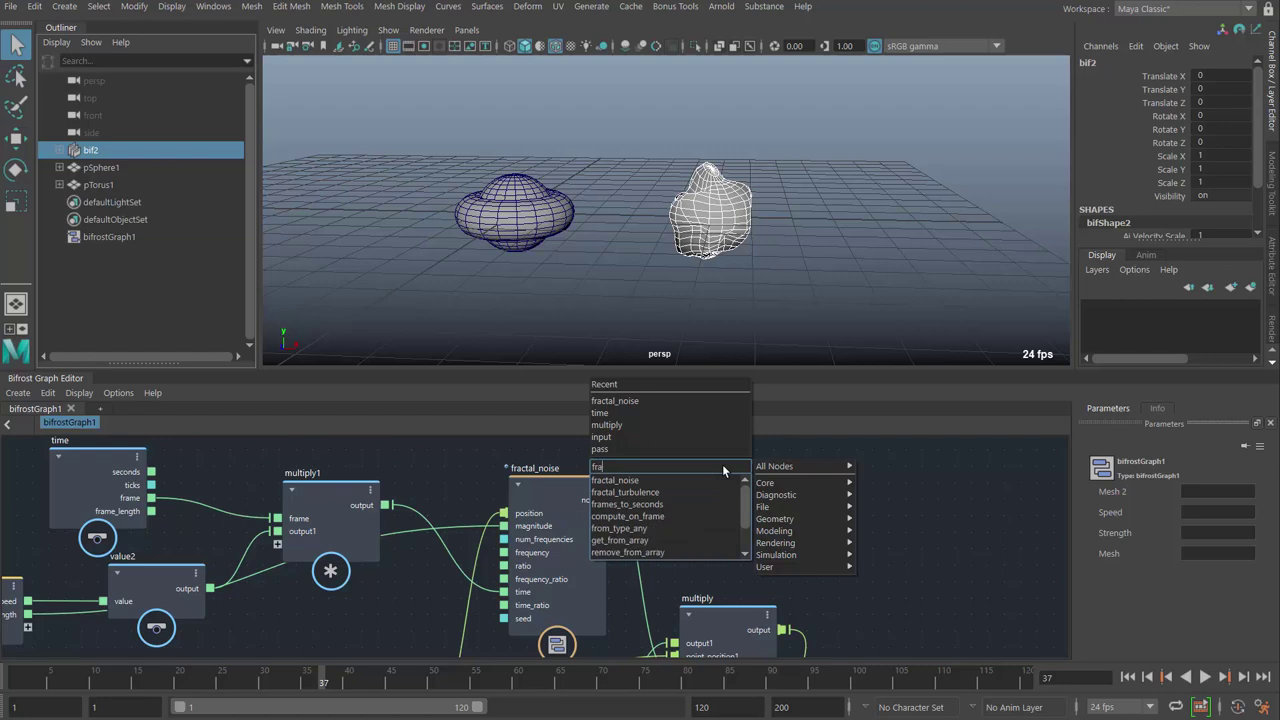
{"action": "type", "text": "c"}
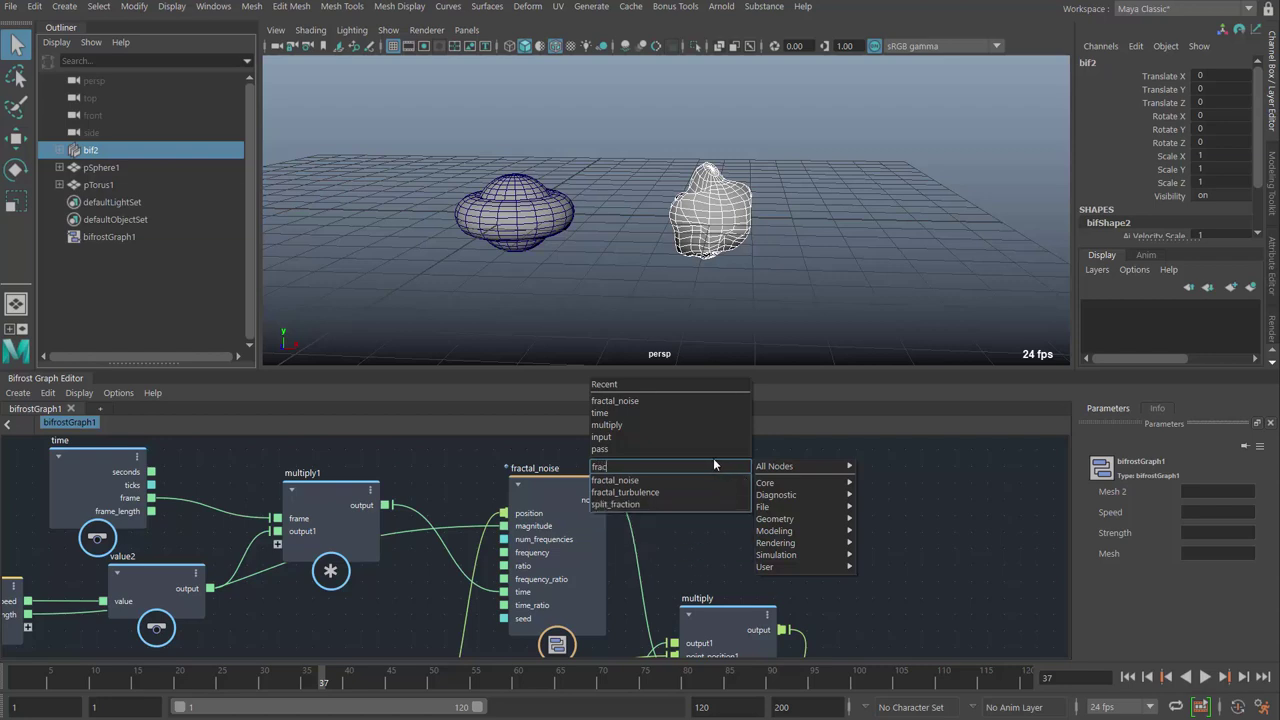
{"action": "left_click", "coordinate": [627, 482]}
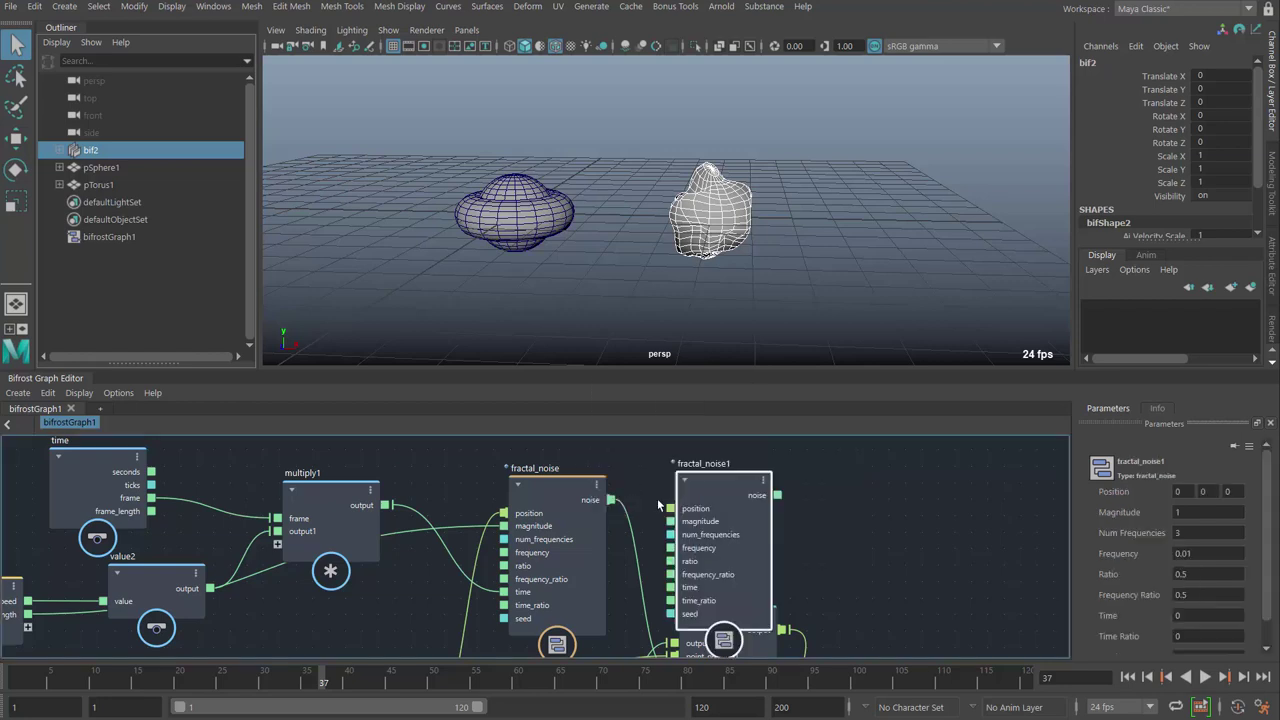
{"action": "left_click_drag", "start_coordinate": [767, 481], "coordinate": [975, 473]}
{"action": "middle_click_drag", "start_coordinate": [749, 491], "coordinate": [537, 499]}
{"action": "mouse_move", "coordinate": [818, 570]}
{"action": "right_mouse_down", "text": "alt"}
{"action": "mouse_move", "coordinate": [803, 574]}
{"action": "mouse_move", "coordinate": [812, 568]}
{"action": "right_mouse_up", "text": "alt"}
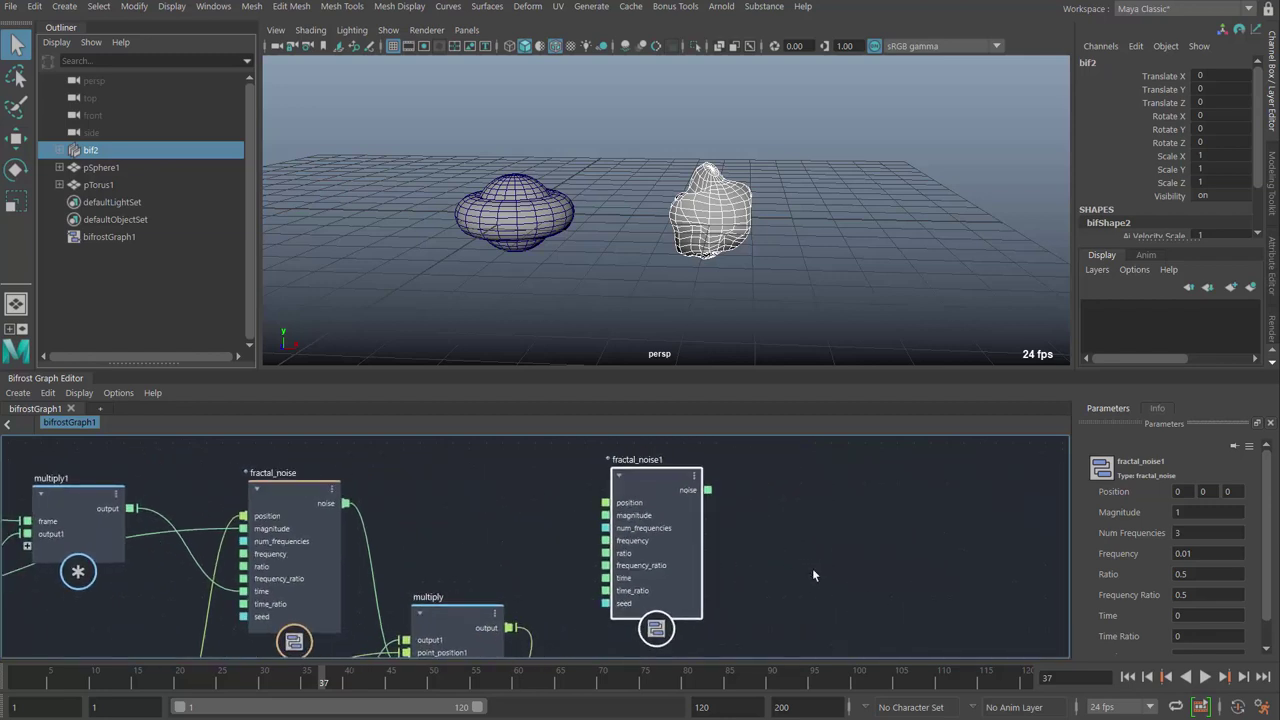
{"action": "middle_click_drag", "start_coordinate": [812, 568], "coordinate": [802, 565], "text": "alt"}
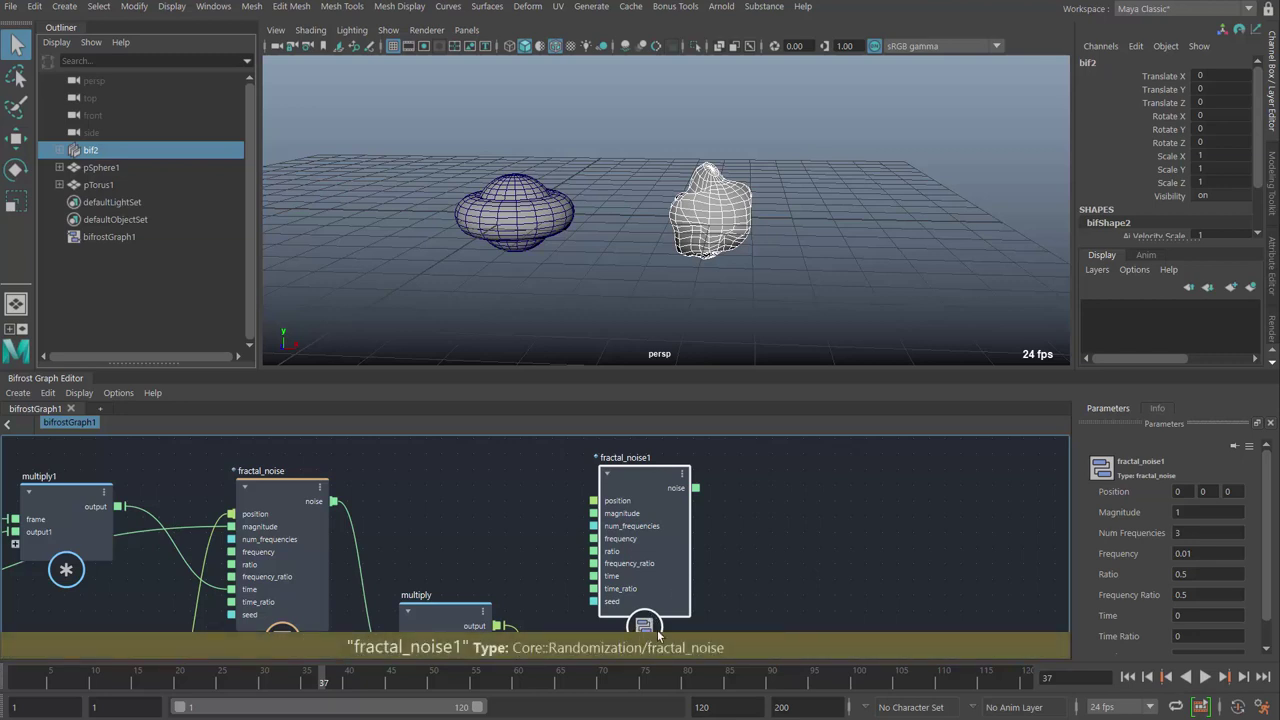
Step: Open the fractal_noise1 compound and inspect the layout of its internal network
{"action": "double_click", "coordinate": [629, 480]}
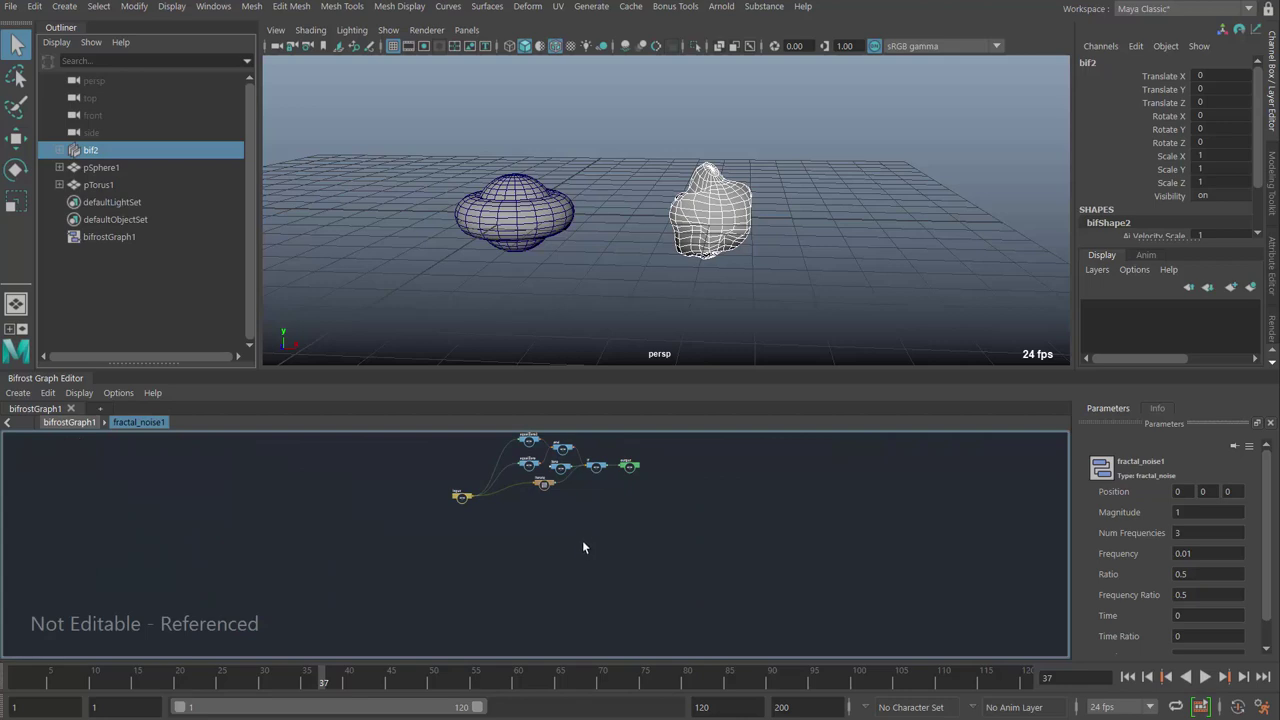
{"action": "middle_click_drag", "start_coordinate": [583, 542], "coordinate": [591, 597], "text": "alt"}
{"action": "right_click_drag", "start_coordinate": [591, 597], "coordinate": [673, 573], "text": "alt"}
{"action": "middle_click_drag", "start_coordinate": [673, 573], "coordinate": [689, 647], "text": "alt"}
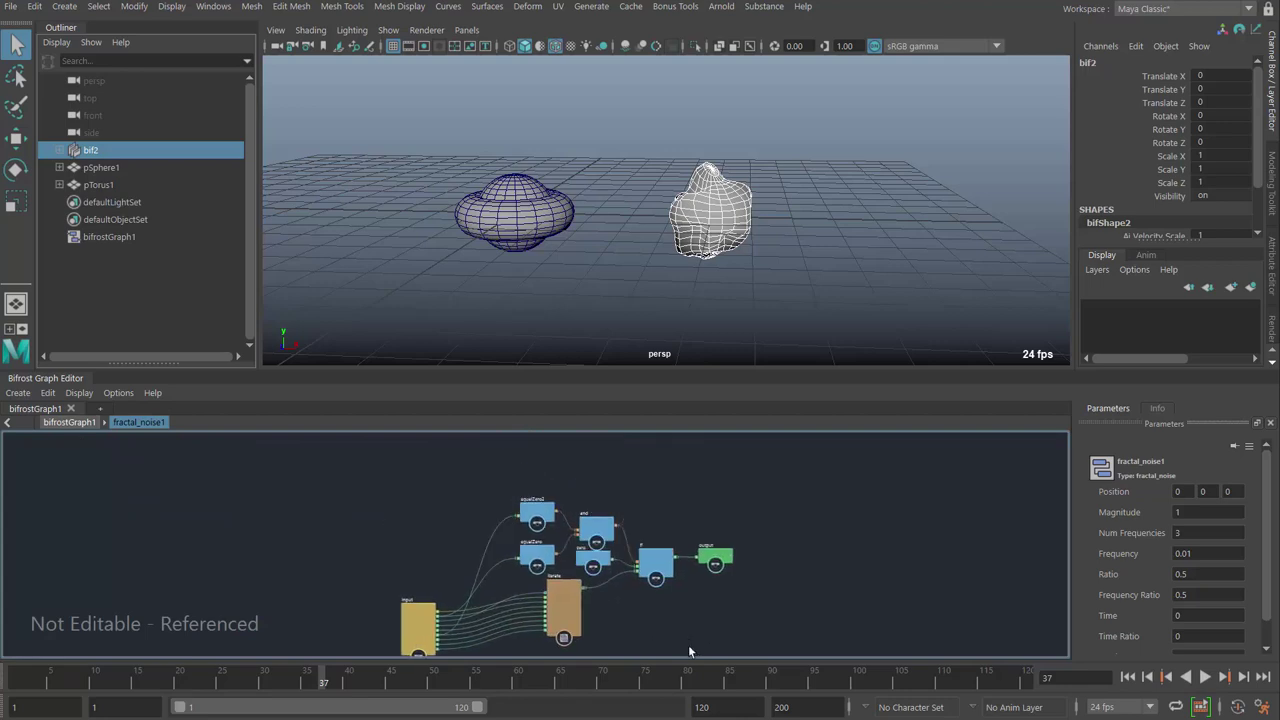
{"action": "scroll", "coordinate": [646, 612], "scroll_direction": "up", "scroll_amount": 4}
{"action": "middle_click_drag", "start_coordinate": [579, 595], "coordinate": [636, 650]}
{"action": "scroll", "coordinate": [343, 540], "scroll_direction": "up", "scroll_amount": 2}
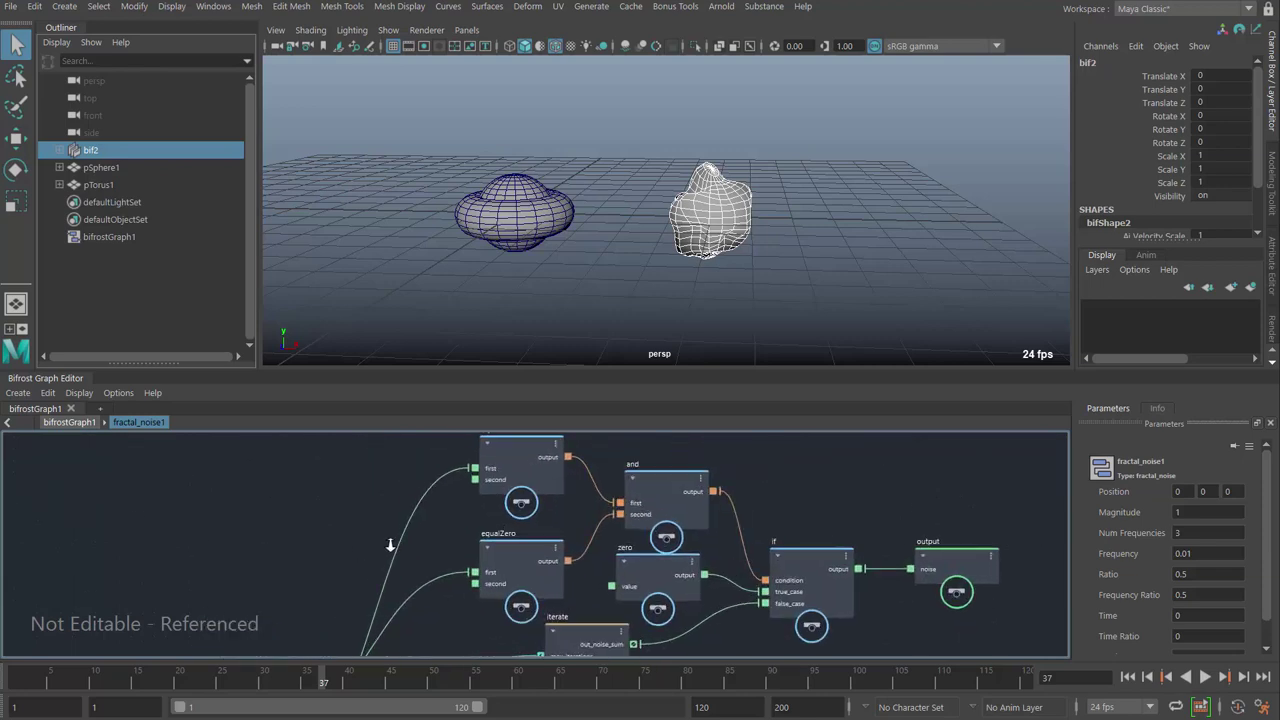
Step: Examine the equalZero2, equalZero, and, if and iterate nodes inside the fractal_noise1 compound
{"action": "middle_click_drag", "start_coordinate": [367, 519], "coordinate": [317, 580]}
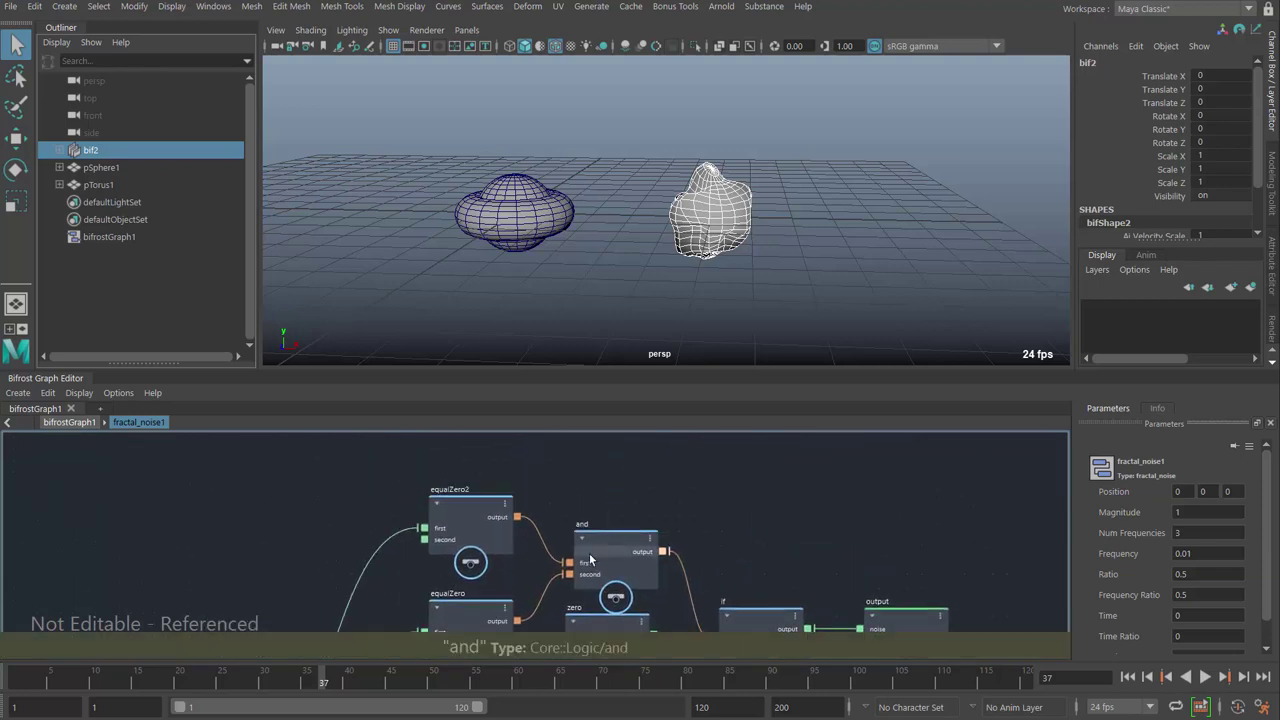
{"action": "left_click_drag", "start_coordinate": [589, 553], "coordinate": [586, 542]}
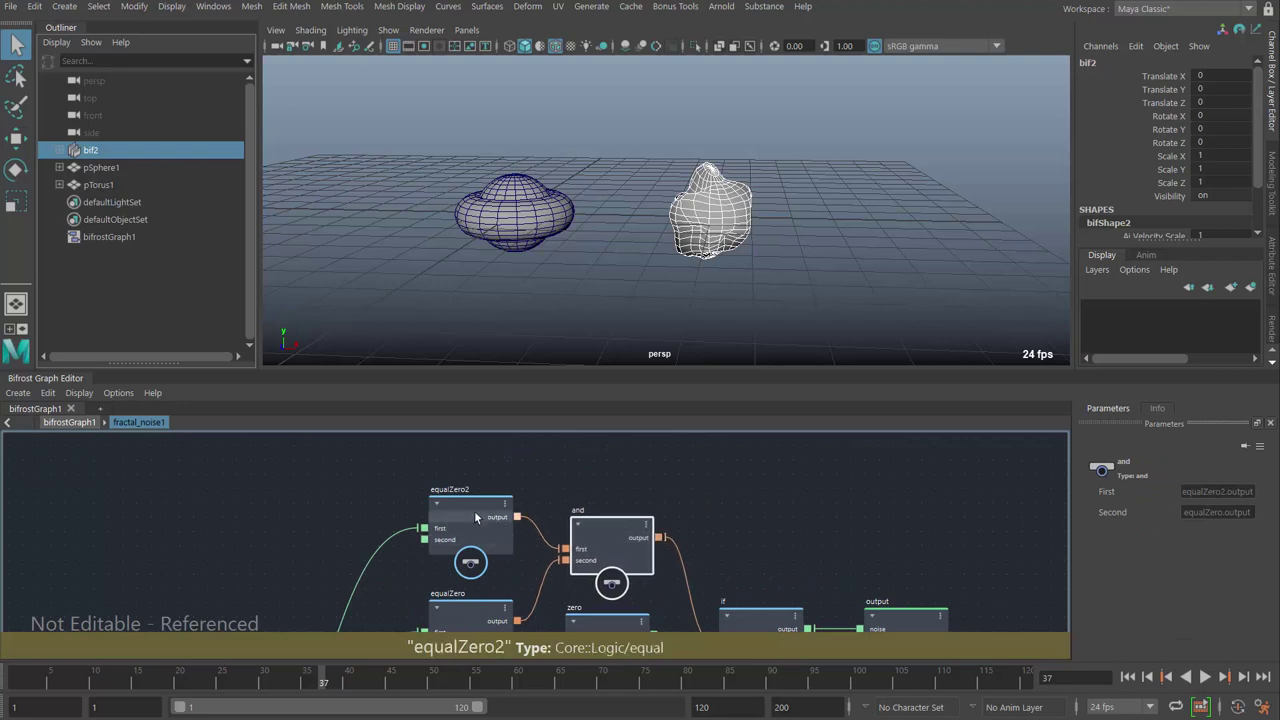
{"action": "left_click_drag", "start_coordinate": [470, 528], "coordinate": [456, 524]}
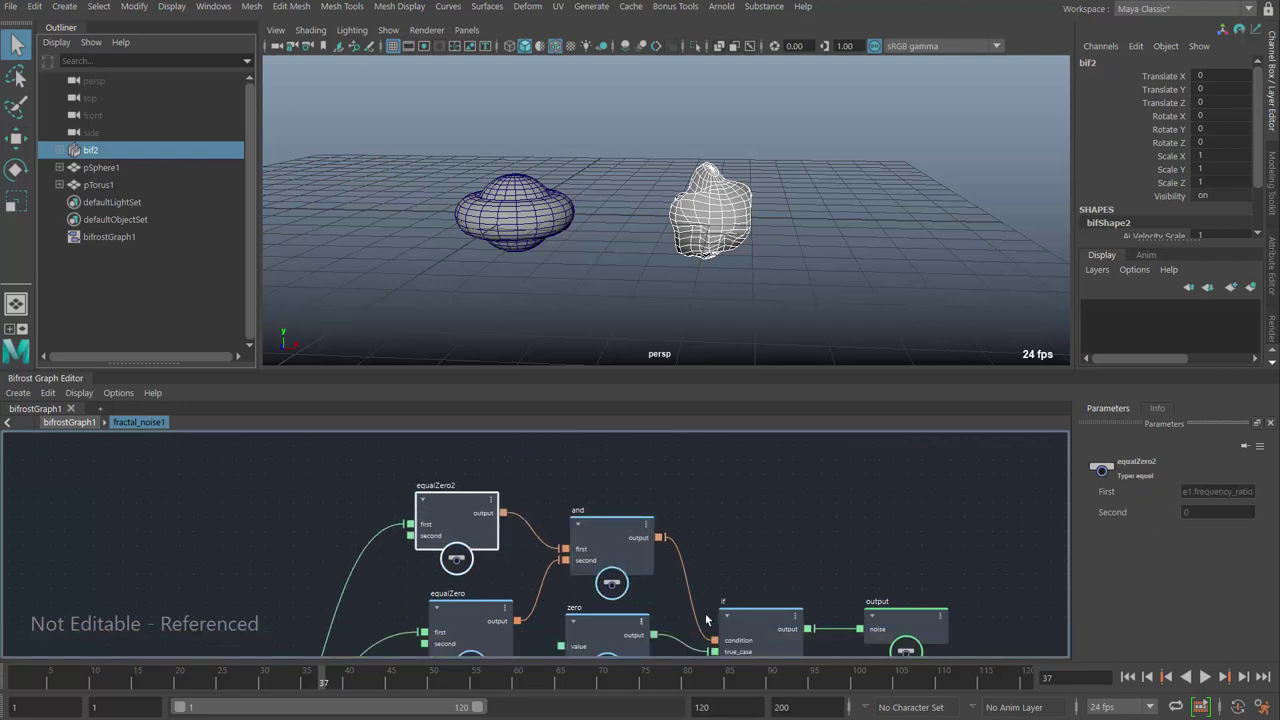
{"action": "middle_click_drag", "start_coordinate": [697, 571], "coordinate": [648, 493]}
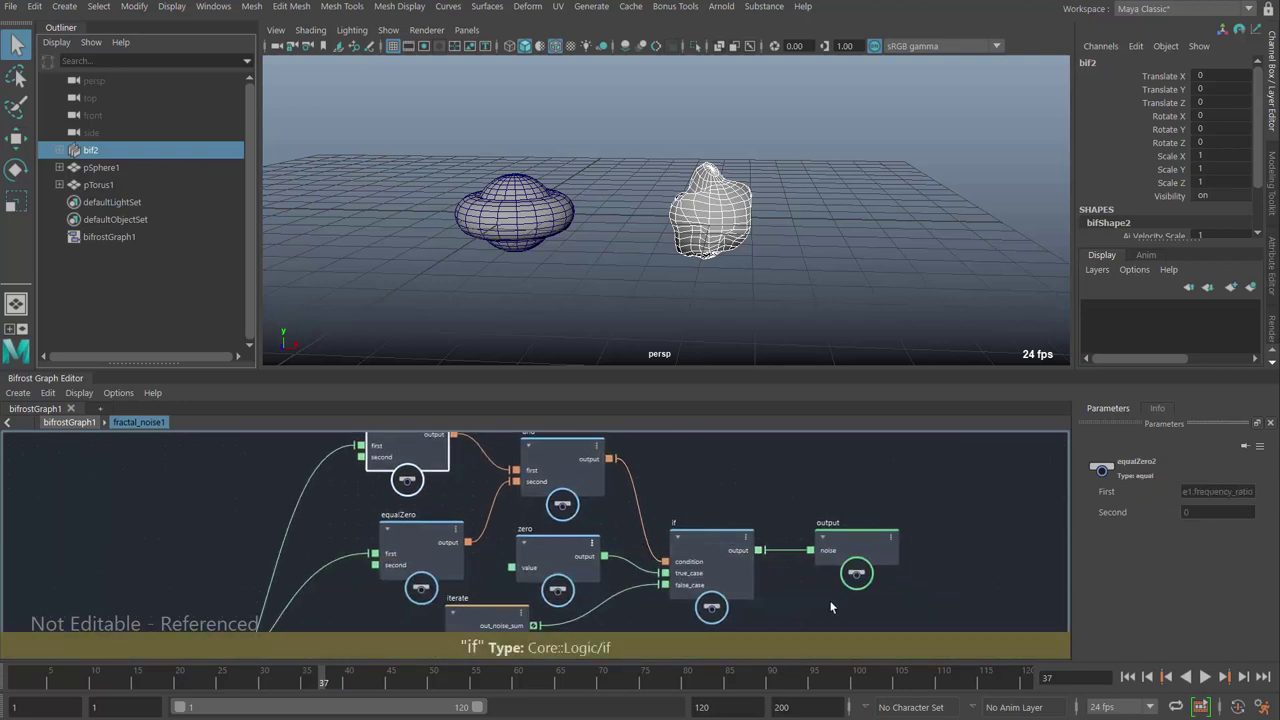
{"action": "middle_click_drag", "start_coordinate": [846, 517], "coordinate": [846, 474]}
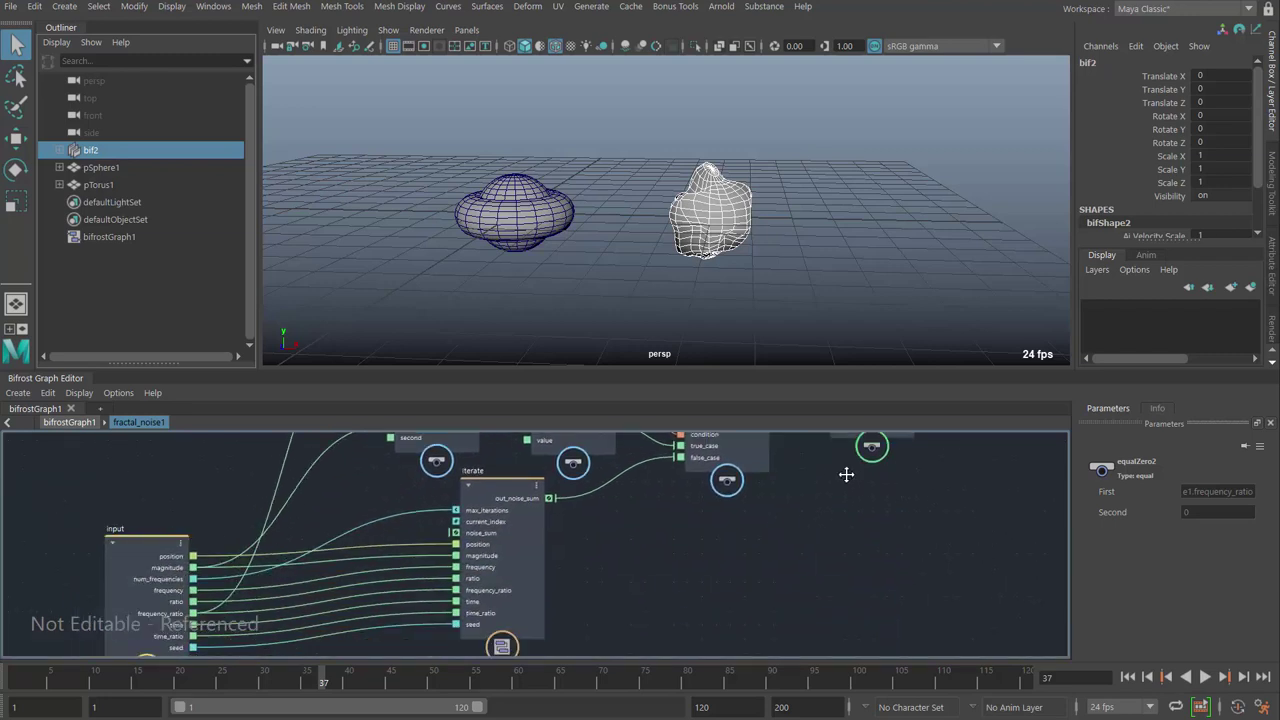
{"action": "middle_click_drag", "start_coordinate": [659, 548], "coordinate": [665, 543]}
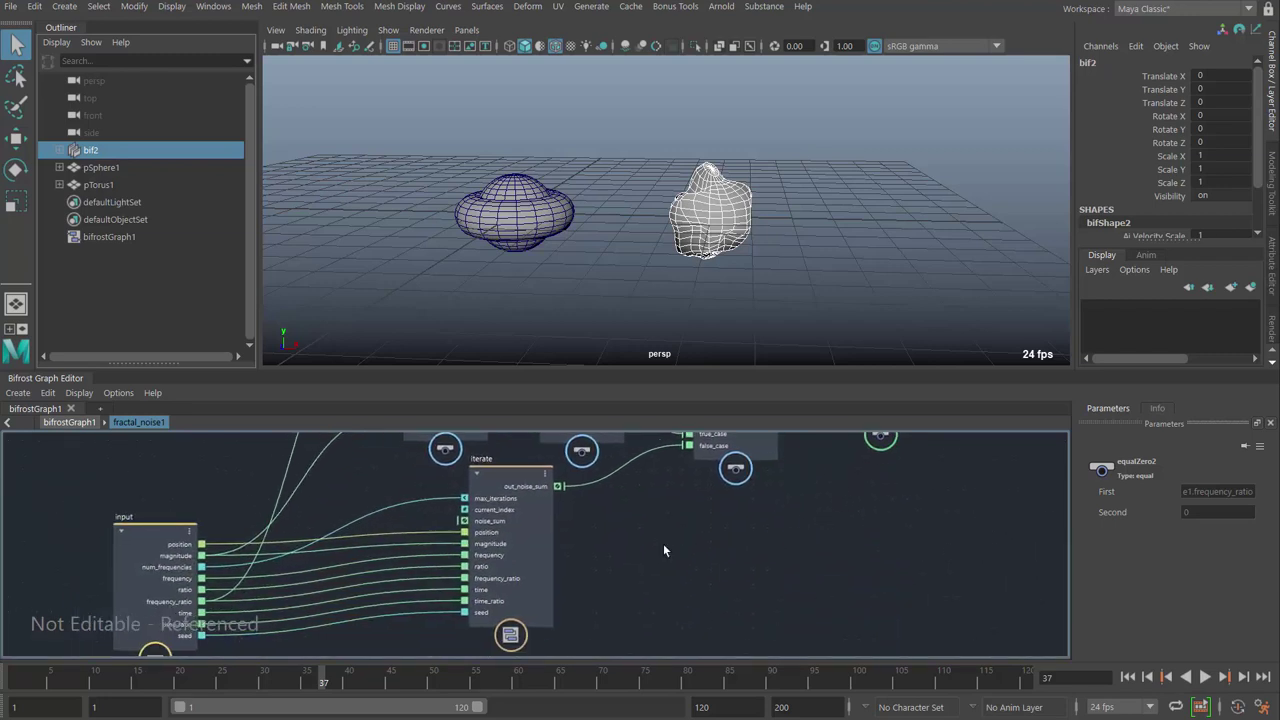
Step: Open the iterate compound inside fractal_noise1 and examine how its input node feeds the power, multiply and vector nodes
{"action": "double_click", "coordinate": [497, 471]}
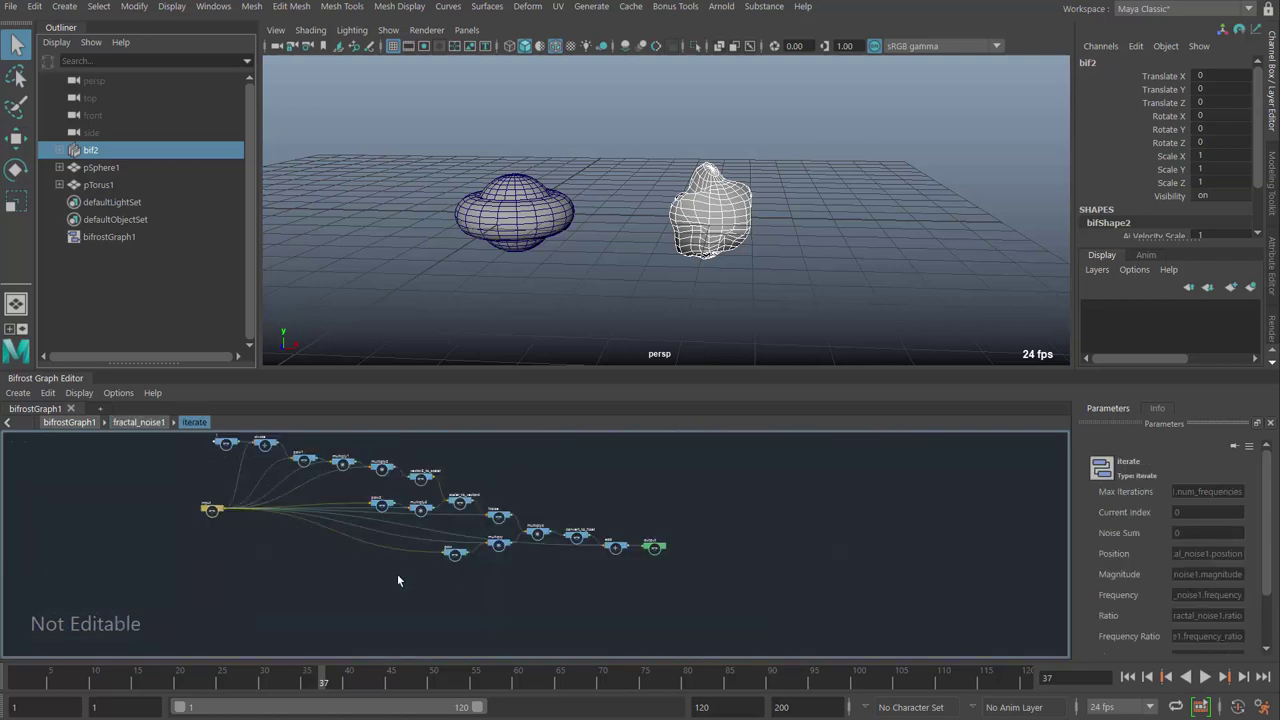
{"action": "middle_click_drag", "start_coordinate": [285, 575], "coordinate": [443, 622]}
{"action": "scroll", "coordinate": [385, 588], "scroll_direction": "up", "scroll_amount": 3}
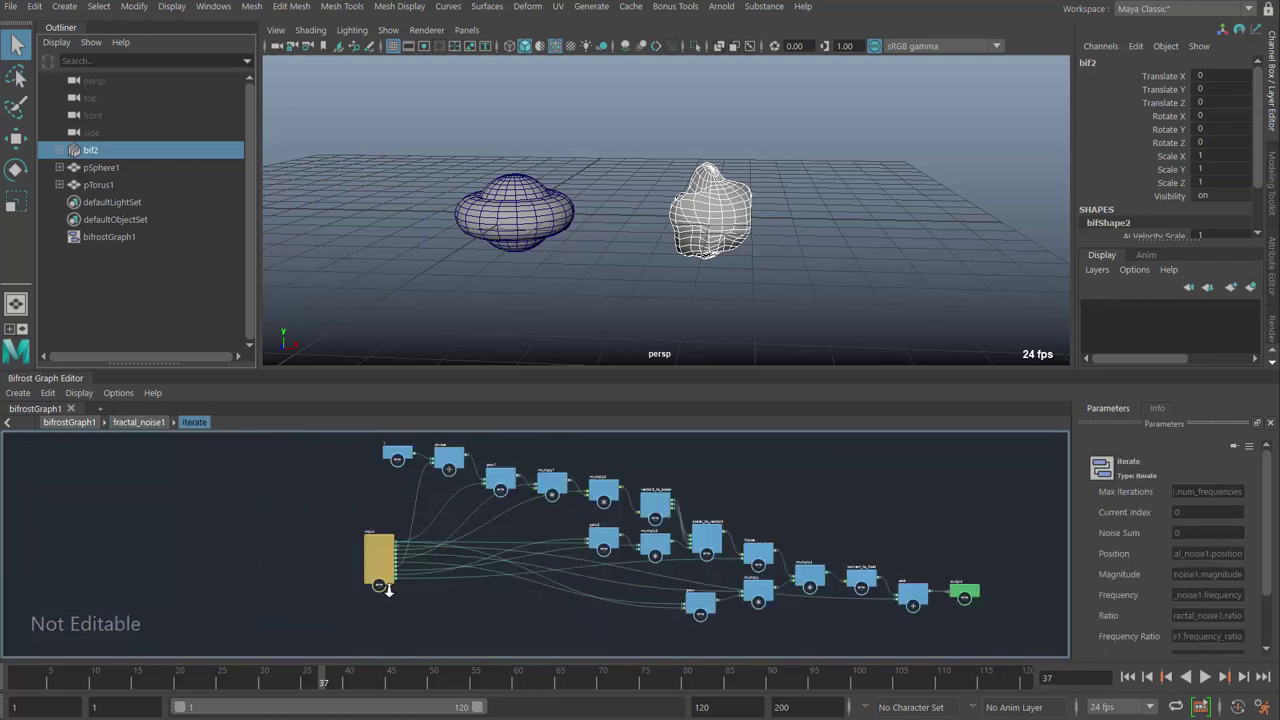
{"action": "scroll", "coordinate": [446, 589], "scroll_direction": "up", "scroll_amount": 5}
{"action": "scroll", "coordinate": [485, 605], "scroll_direction": "up", "scroll_amount": 2}
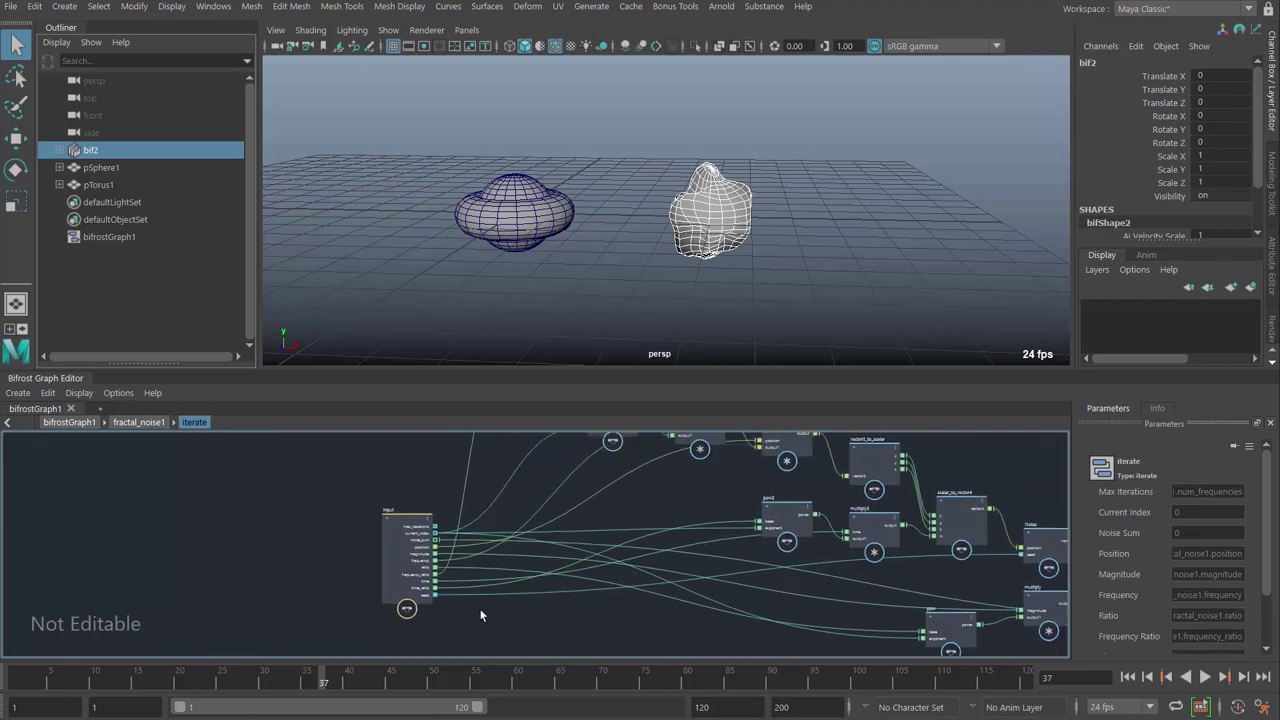
{"action": "middle_click_drag", "start_coordinate": [529, 606], "coordinate": [398, 660]}
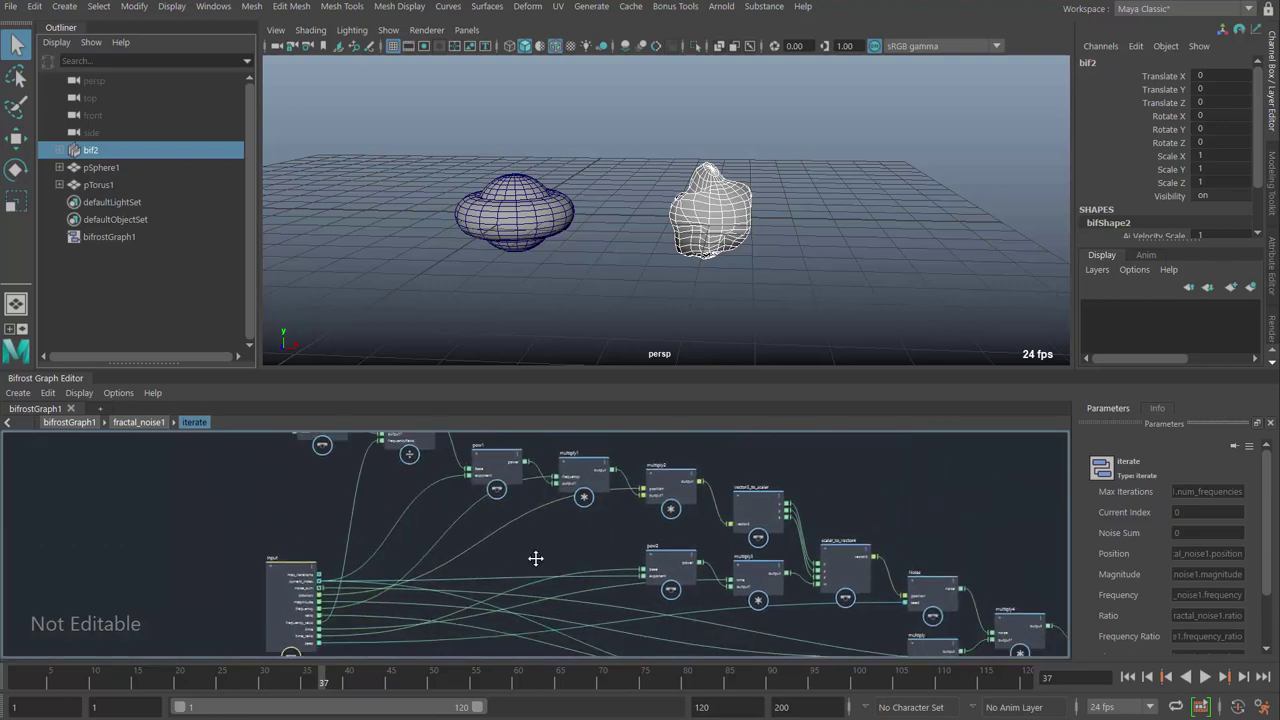
Step: Follow the iterate compound's network from the pow and multiply nodes through vector3_to_scalar and noise to the output node
{"action": "middle_click_drag", "start_coordinate": [536, 558], "coordinate": [342, 580], "text": "alt"}
{"action": "right_click_drag", "start_coordinate": [368, 585], "coordinate": [499, 588], "text": "alt"}
{"action": "middle_click_drag", "start_coordinate": [592, 560], "coordinate": [863, 594], "text": "alt"}
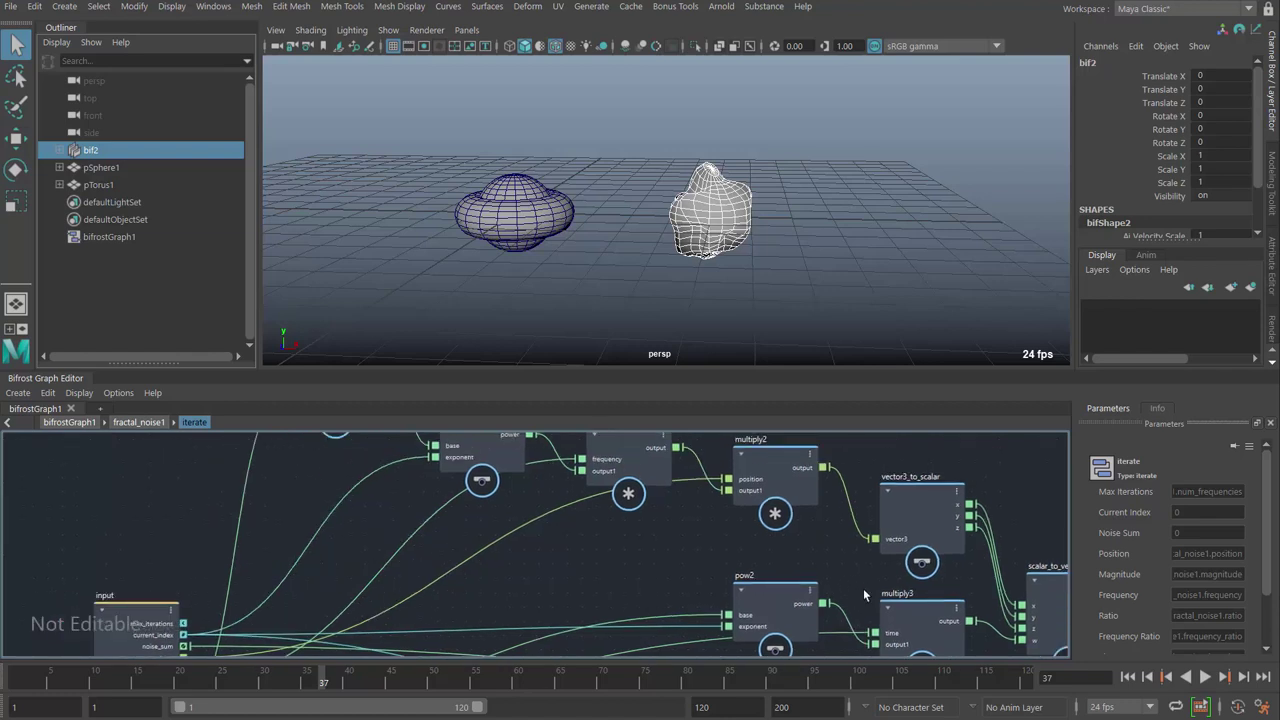
{"action": "right_click_drag", "start_coordinate": [664, 565], "coordinate": [461, 560], "text": "alt"}
{"action": "middle_click_drag", "start_coordinate": [402, 520], "coordinate": [217, 492], "text": "alt"}
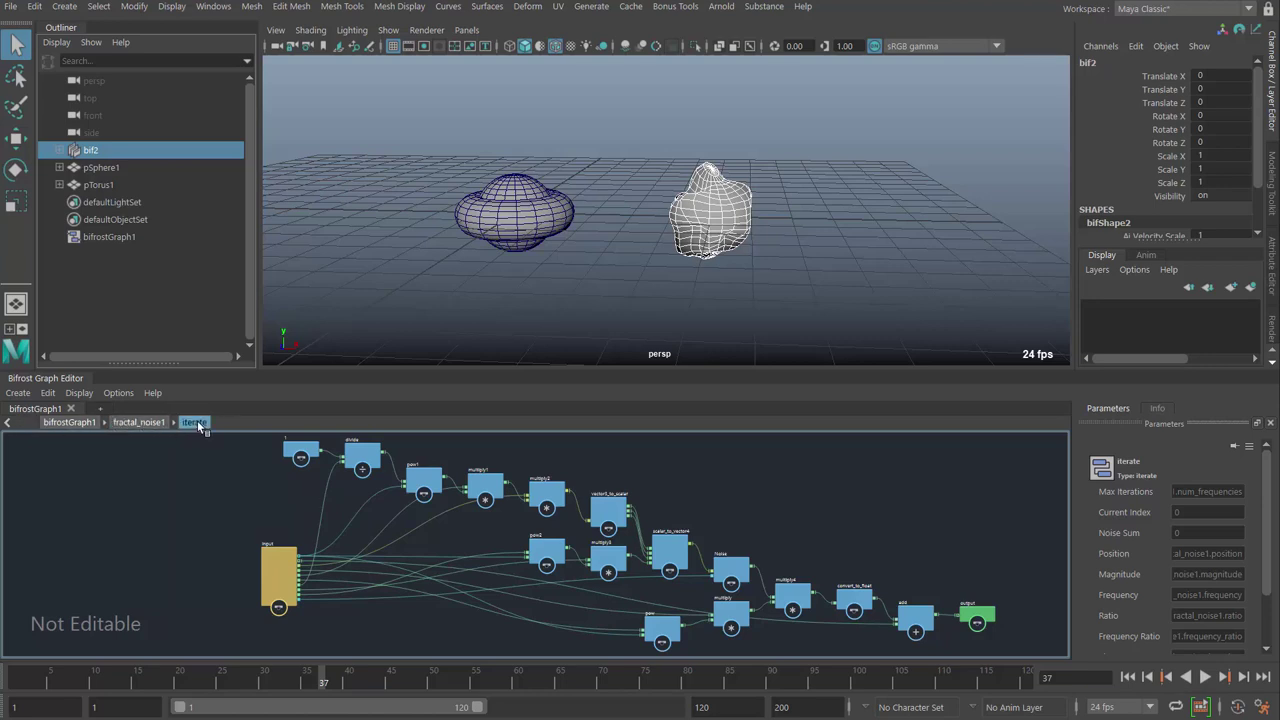
Step: Go back from the iterate compound through fractal_noise1 to the top-level bifrostGraph1 and frame the whole graph
{"action": "left_click", "coordinate": [153, 423]}
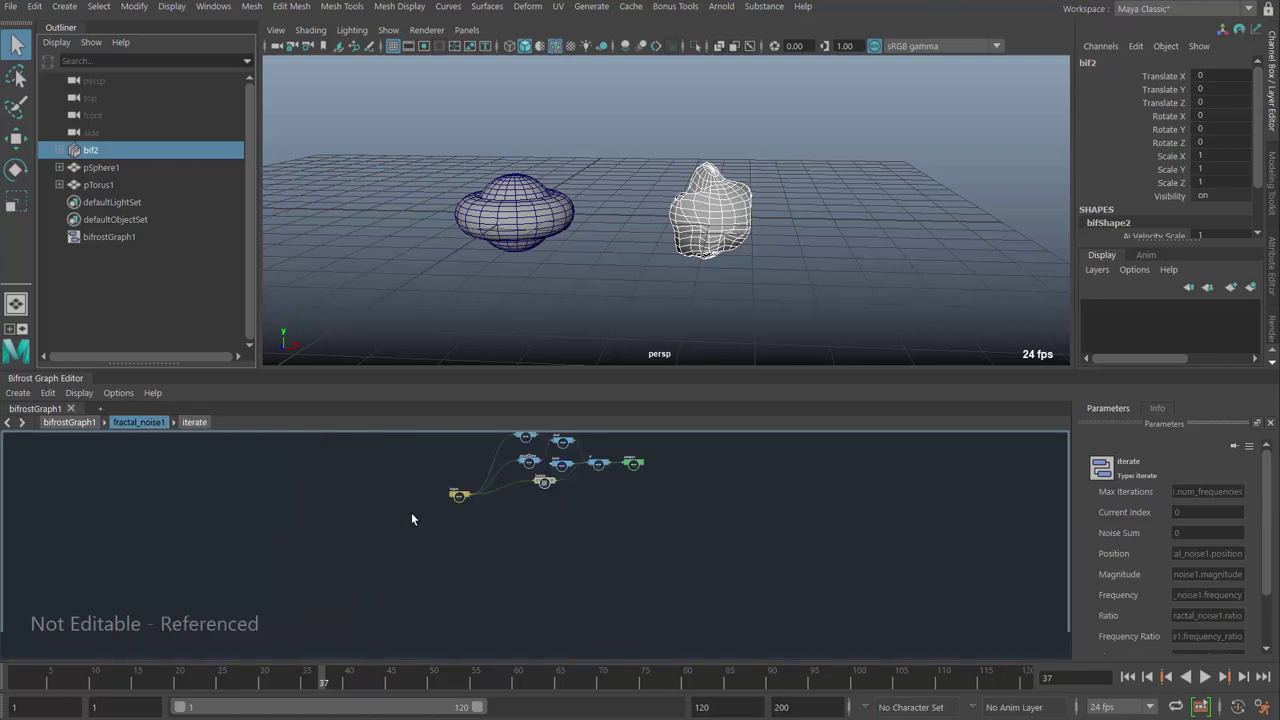
{"action": "key", "text": "f"}
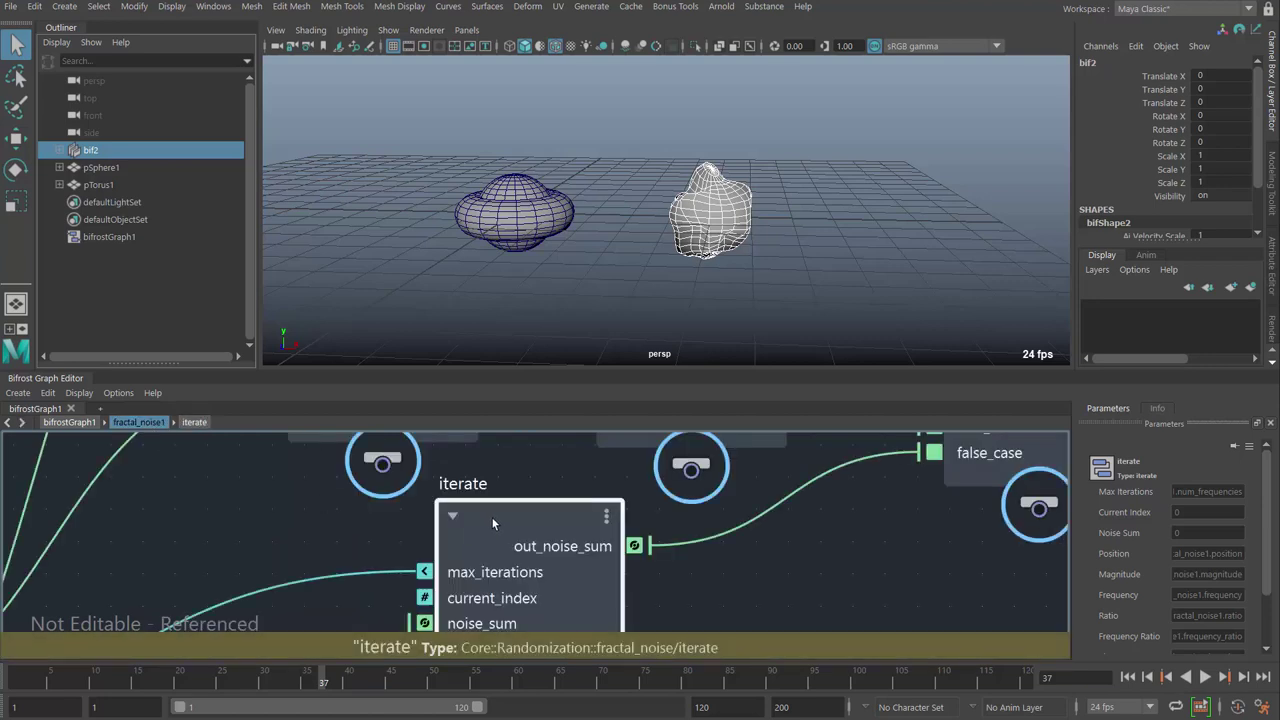
{"action": "key", "text": "a"}
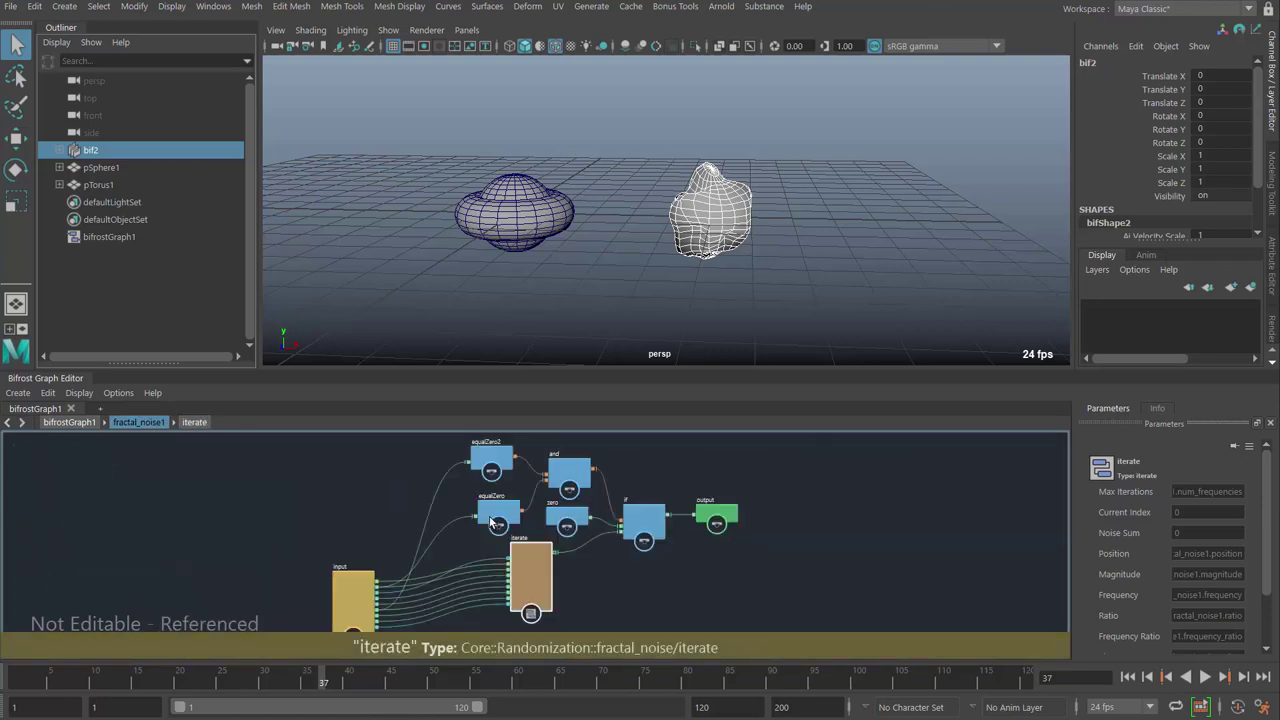
{"action": "left_click", "coordinate": [68, 422]}
{"action": "key", "text": "a"}
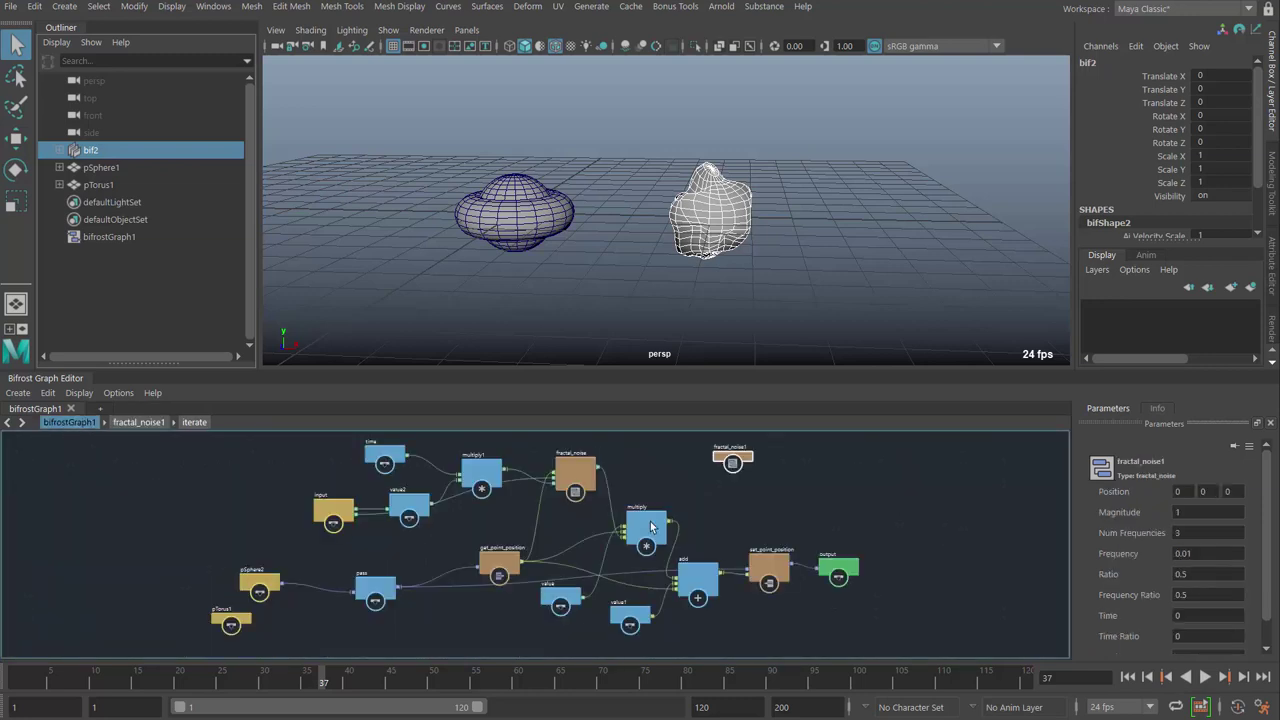
Step: Delete the unconnected fractal_noise1 node from the top-level graph
{"action": "left_click_drag", "start_coordinate": [752, 464], "coordinate": [768, 472]}
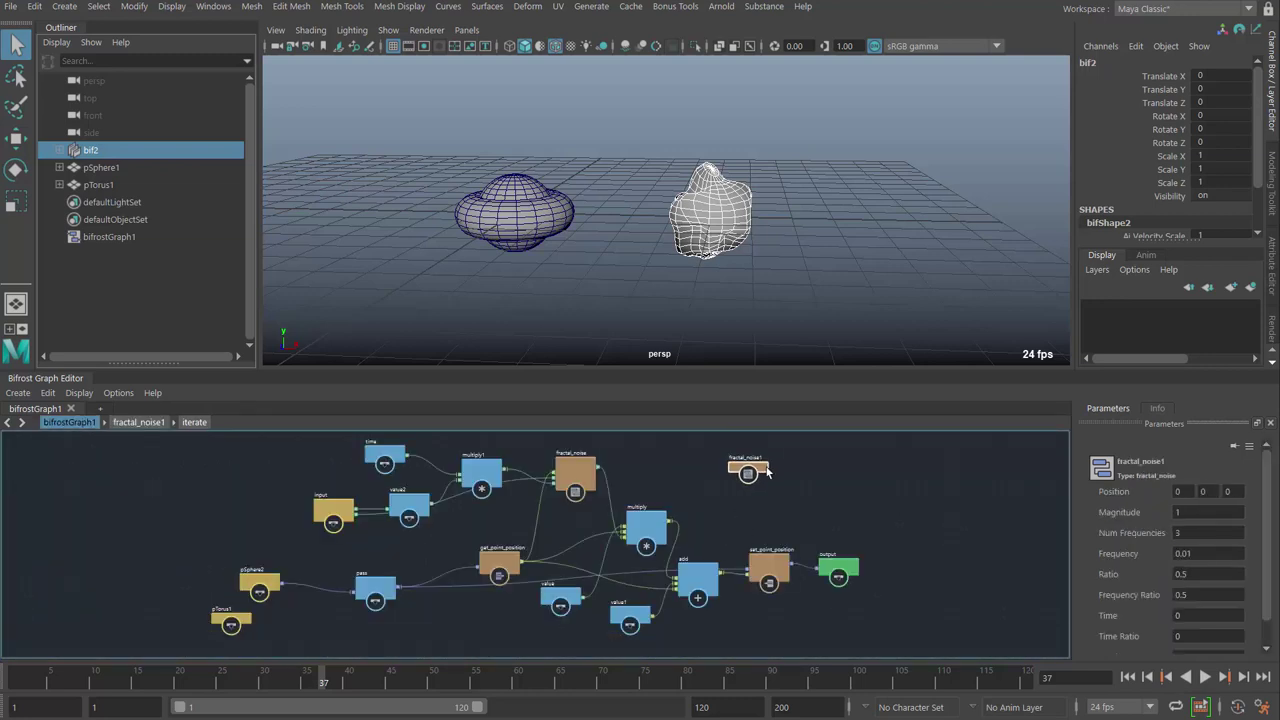
{"action": "key", "text": "Delete"}
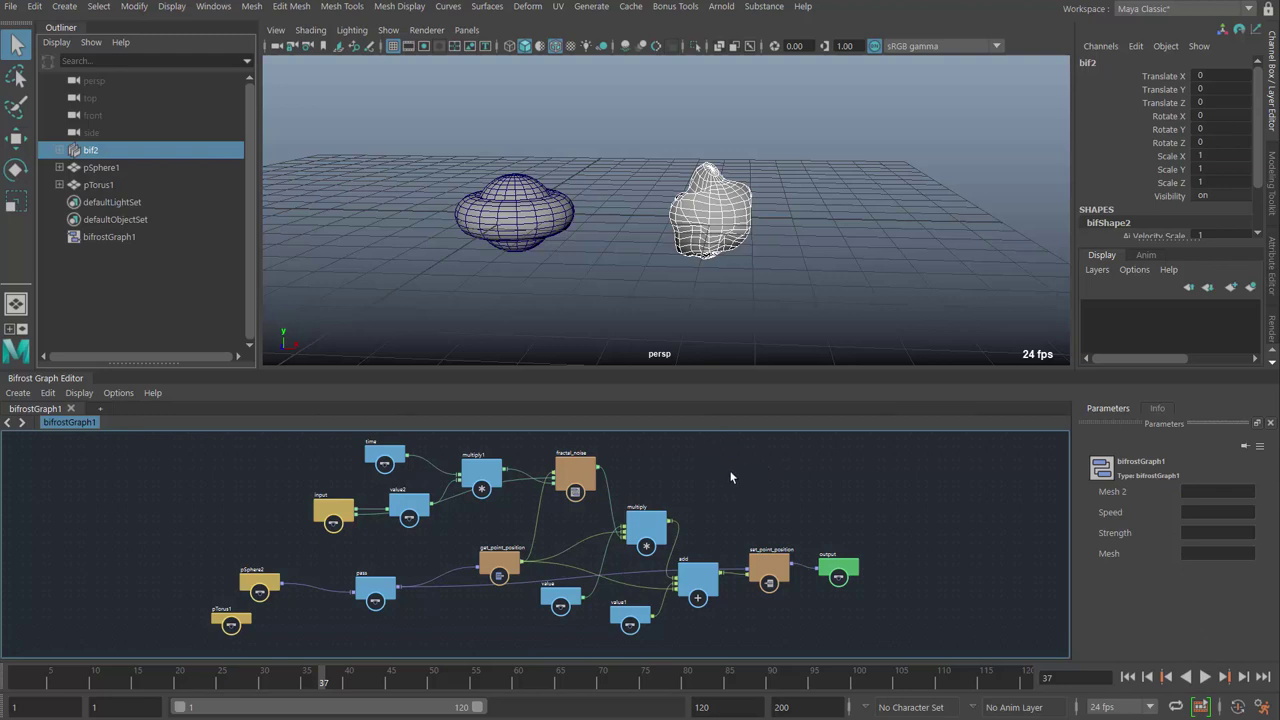
{"action": "key", "text": "Tab"}
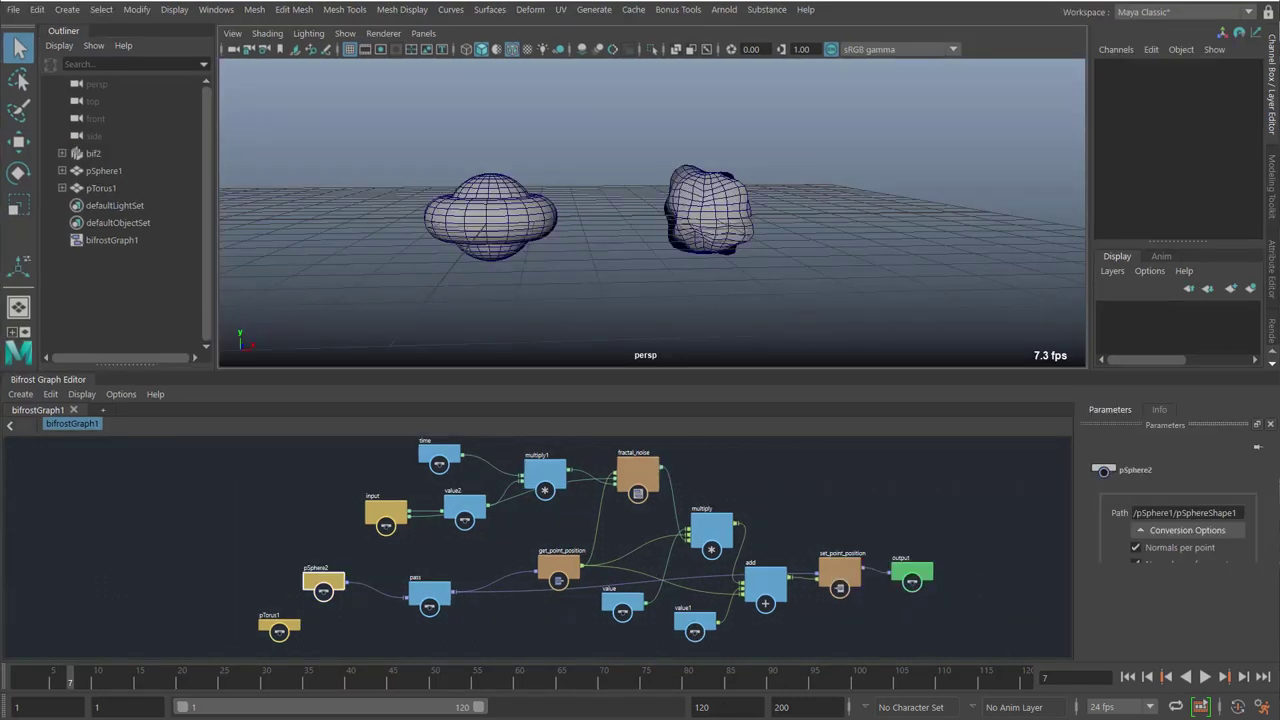
Step: Connect the mesh output of the pTorus1 node to the pass node's input, replacing the sphere connection
{"action": "scroll", "coordinate": [402, 635], "scroll_direction": "up", "scroll_amount": 5}
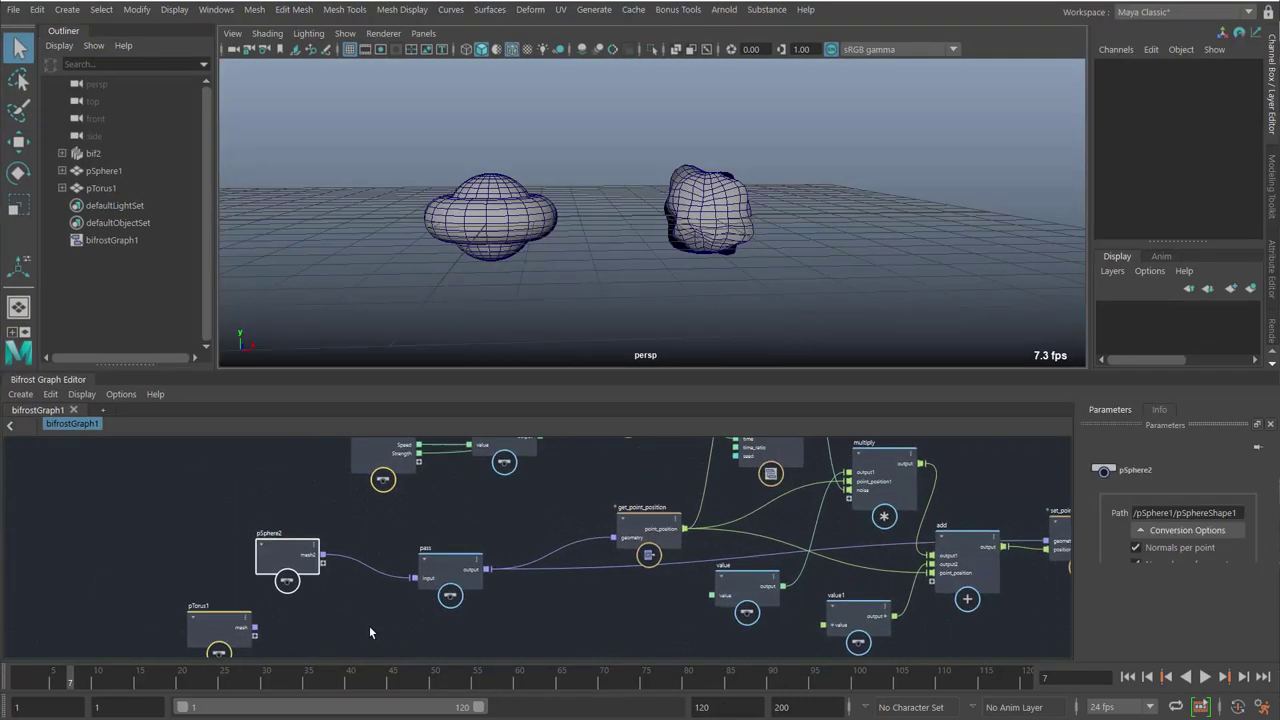
{"action": "scroll", "coordinate": [369, 627], "scroll_direction": "up", "scroll_amount": 1}
{"action": "left_click_drag", "start_coordinate": [236, 627], "coordinate": [422, 569]}
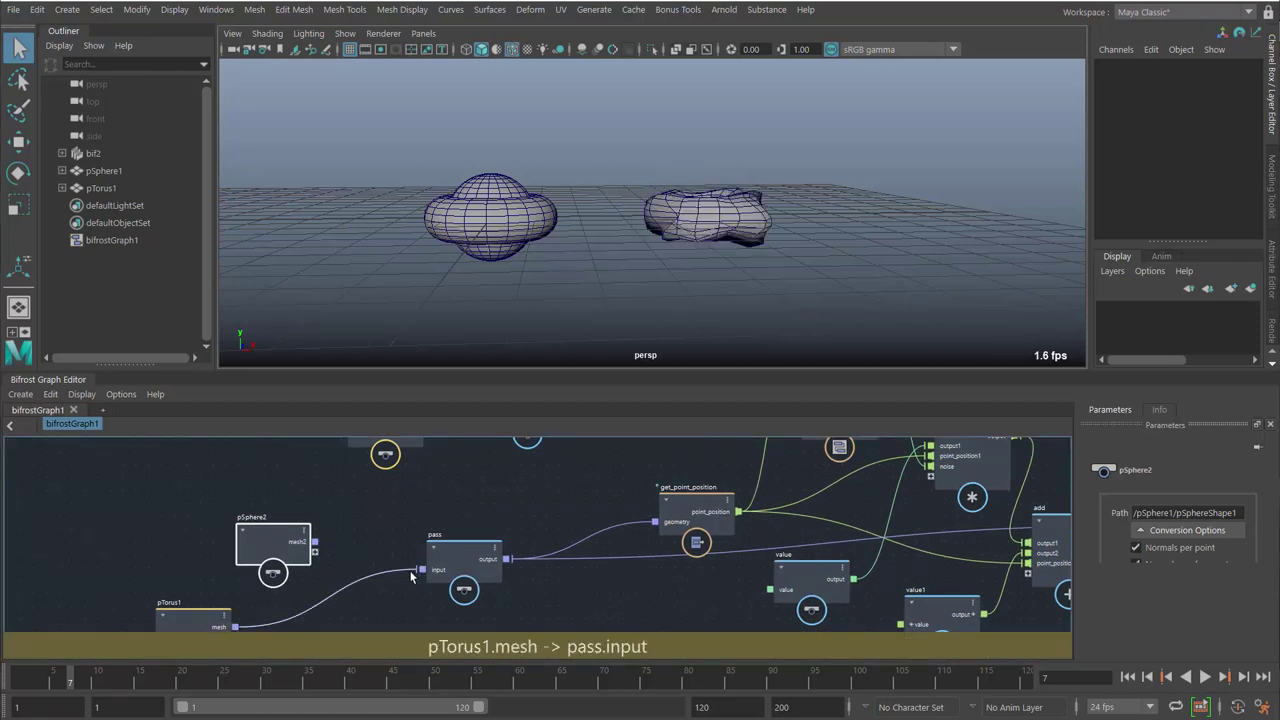
Step: Delete the original pSphere1 mesh from the scene along with its pSphere2 input node in the graph
{"action": "left_click", "coordinate": [490, 197]}
{"action": "key", "text": "Delete"}
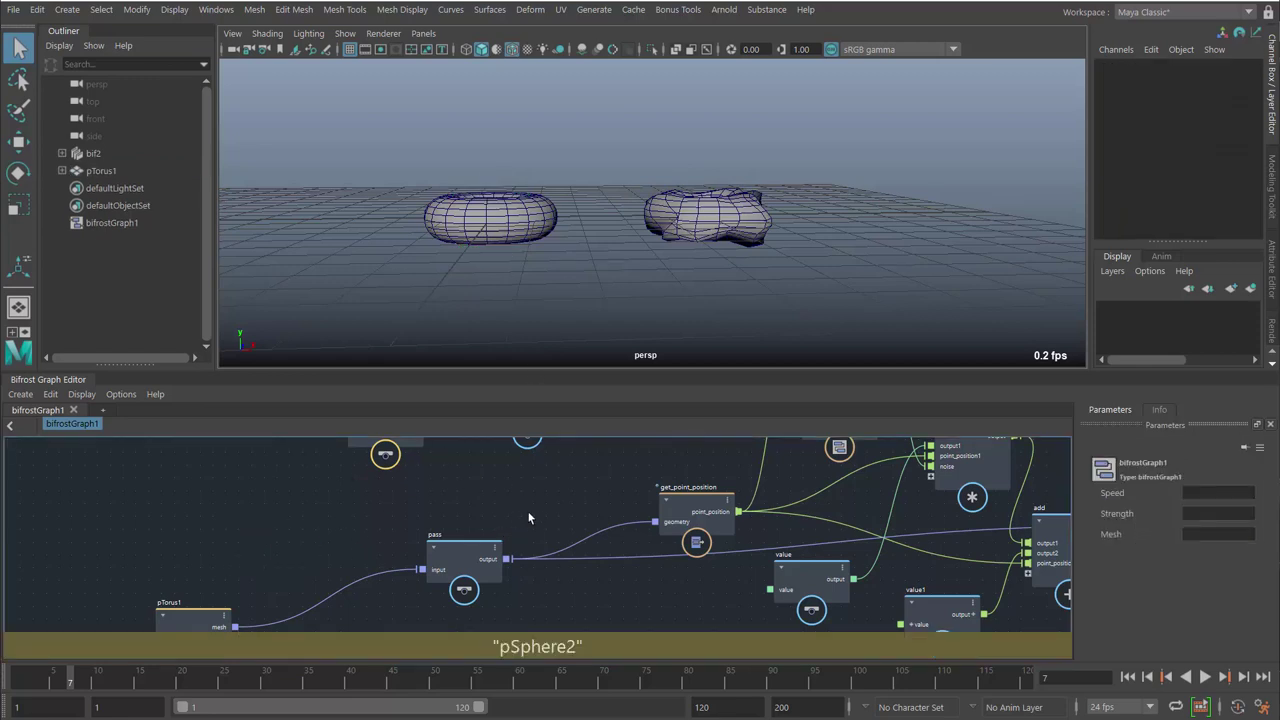
{"action": "middle_click_drag", "start_coordinate": [530, 518], "coordinate": [383, 514]}
Step: Set both Subdivisions Axis and Subdivisions Height of the pTorus1 mesh to 40
{"action": "left_click", "coordinate": [489, 215]}
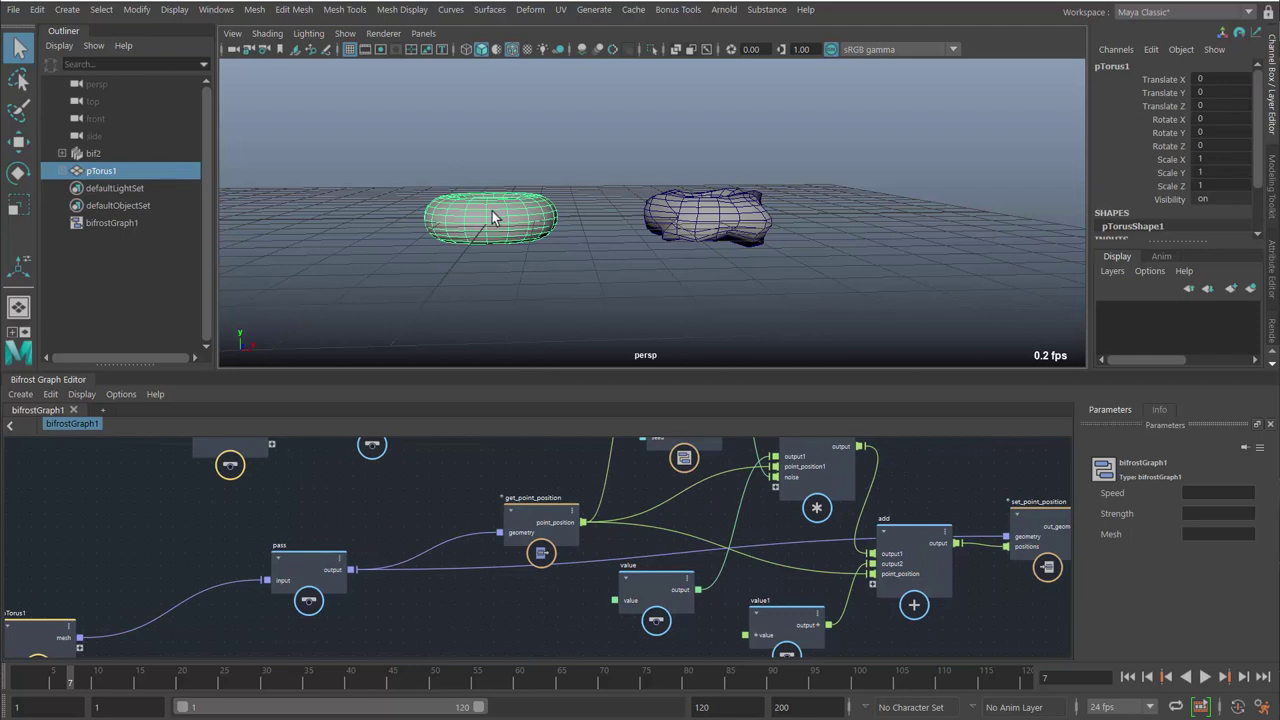
{"action": "key", "text": "t"}
{"action": "left_click", "coordinate": [973, 266]}
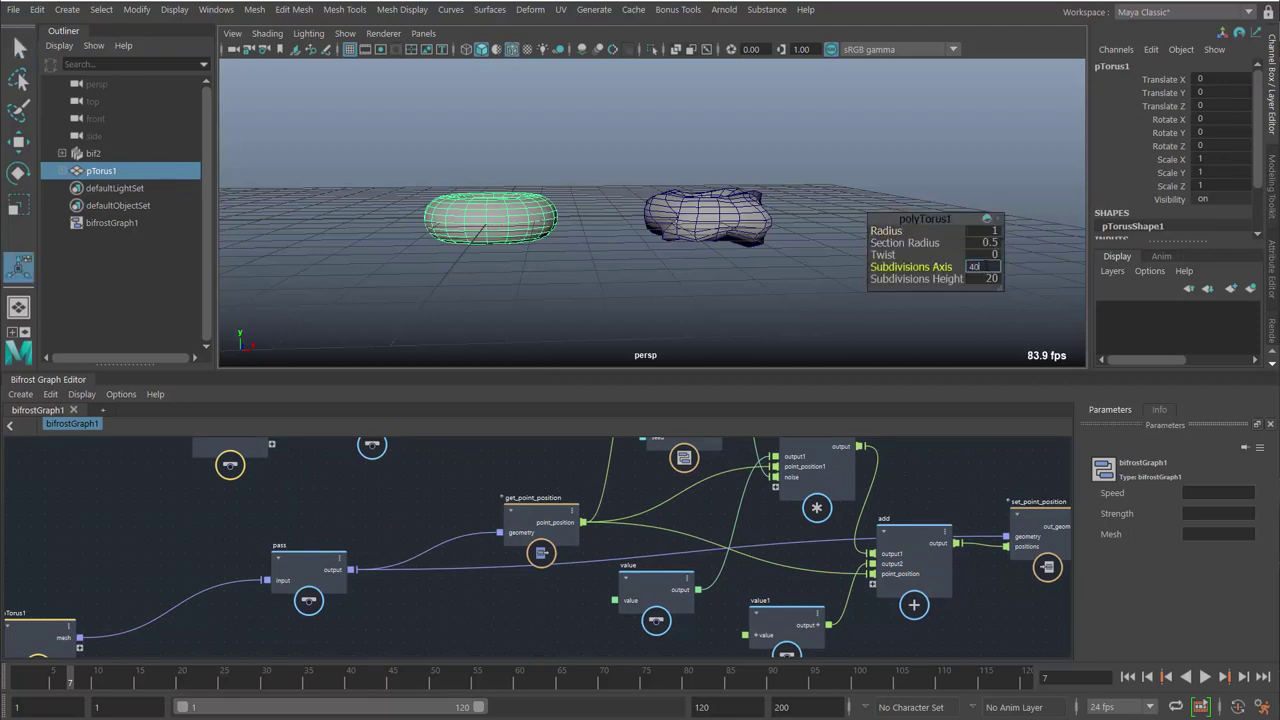
{"action": "type", "text": "40"}
{"action": "key", "text": "Tab"}
{"action": "type", "text": "40"}
{"action": "key", "text": "Return"}
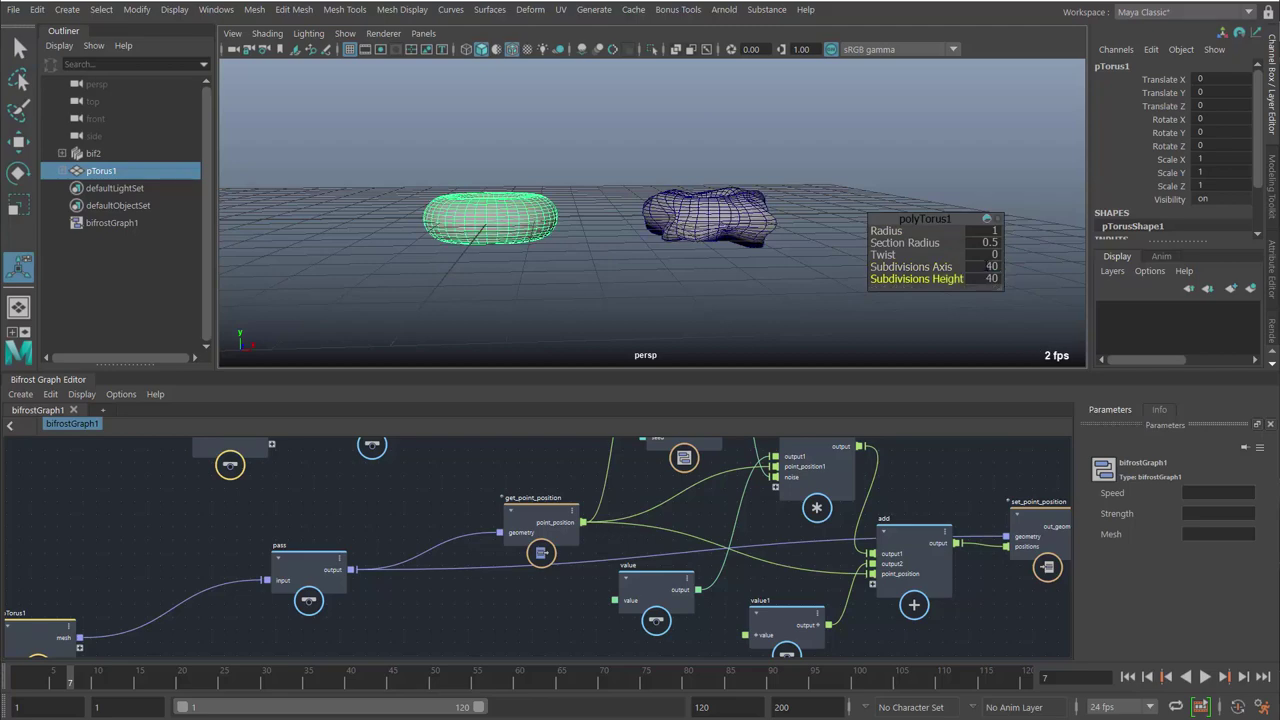
Step: Inspect the noise-deformed torus from above and from the side, playing its animation and stopping at frame 52
{"action": "left_click_drag", "start_coordinate": [661, 220], "coordinate": [661, 270], "text": "alt"}
{"action": "right_click_drag", "start_coordinate": [661, 270], "coordinate": [740, 291], "text": "alt"}
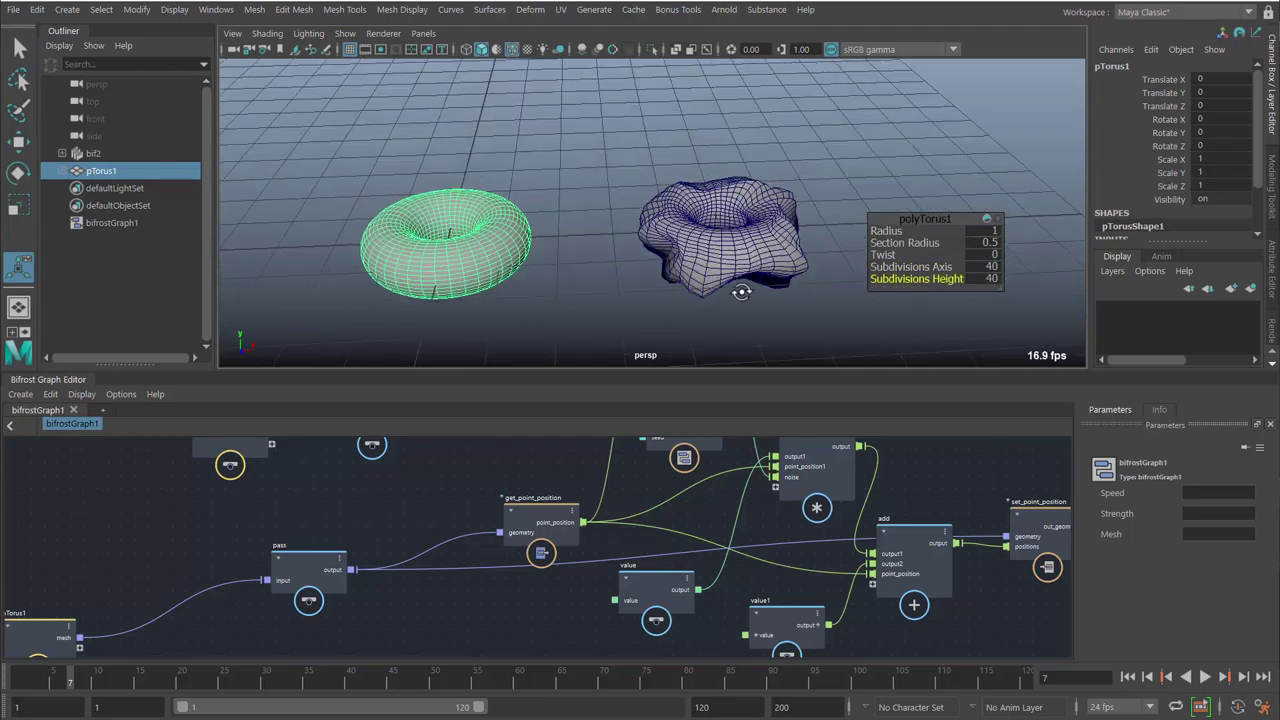
{"action": "left_click_drag", "start_coordinate": [740, 291], "coordinate": [746, 306], "text": "alt"}
{"action": "middle_click_drag", "start_coordinate": [746, 306], "coordinate": [746, 286], "text": "alt"}
{"action": "left_click_drag", "start_coordinate": [746, 286], "coordinate": [743, 292], "text": "alt"}
{"action": "key", "text": "q"}
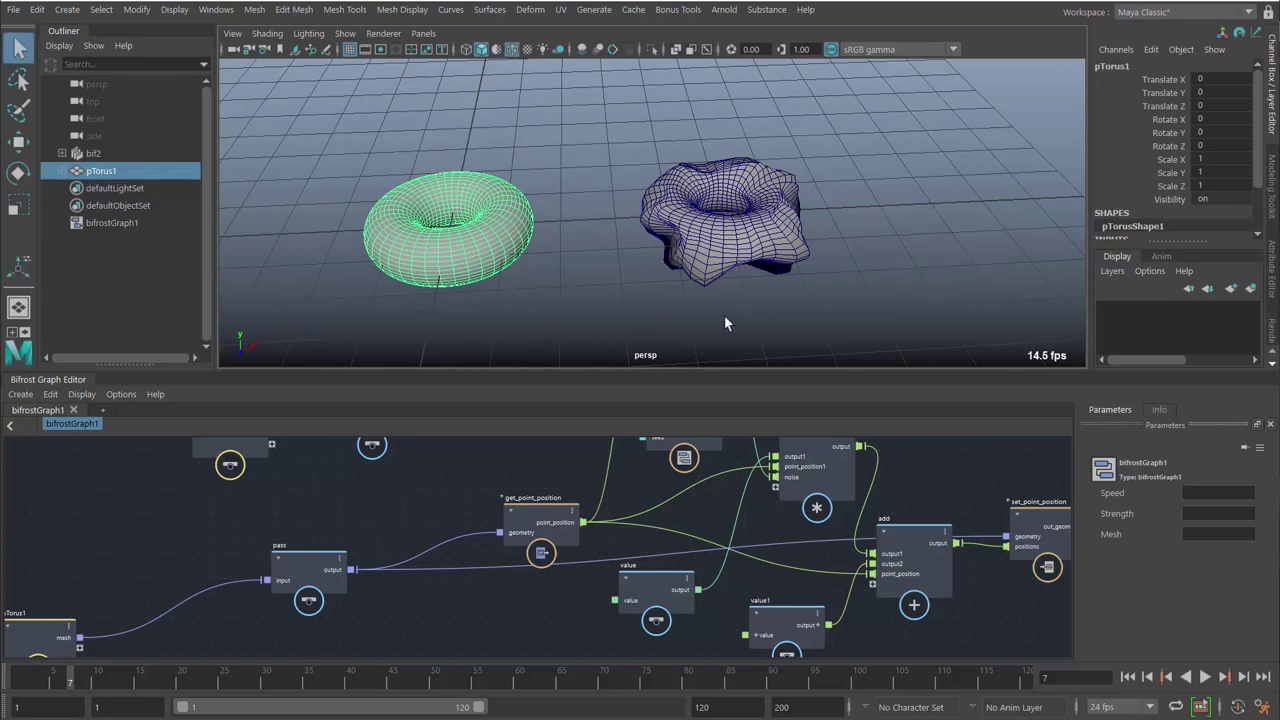
{"action": "mouse_move", "coordinate": [502, 690]}
{"action": "left_mouse_down"}
{"action": "mouse_move", "coordinate": [624, 688]}
{"action": "mouse_move", "coordinate": [414, 692]}
{"action": "mouse_move", "coordinate": [467, 690]}
{"action": "mouse_move", "coordinate": [452, 690]}
{"action": "left_mouse_up"}
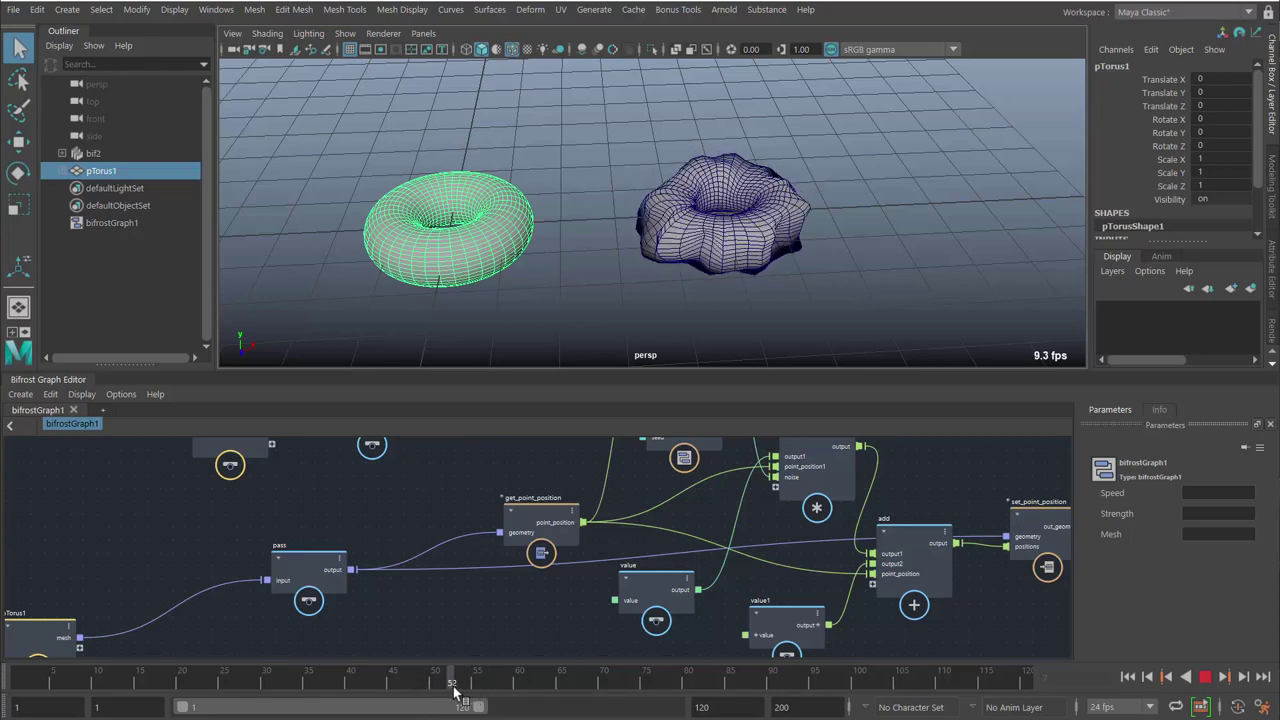
{"action": "left_click_drag", "start_coordinate": [617, 301], "coordinate": [600, 257], "text": "alt"}
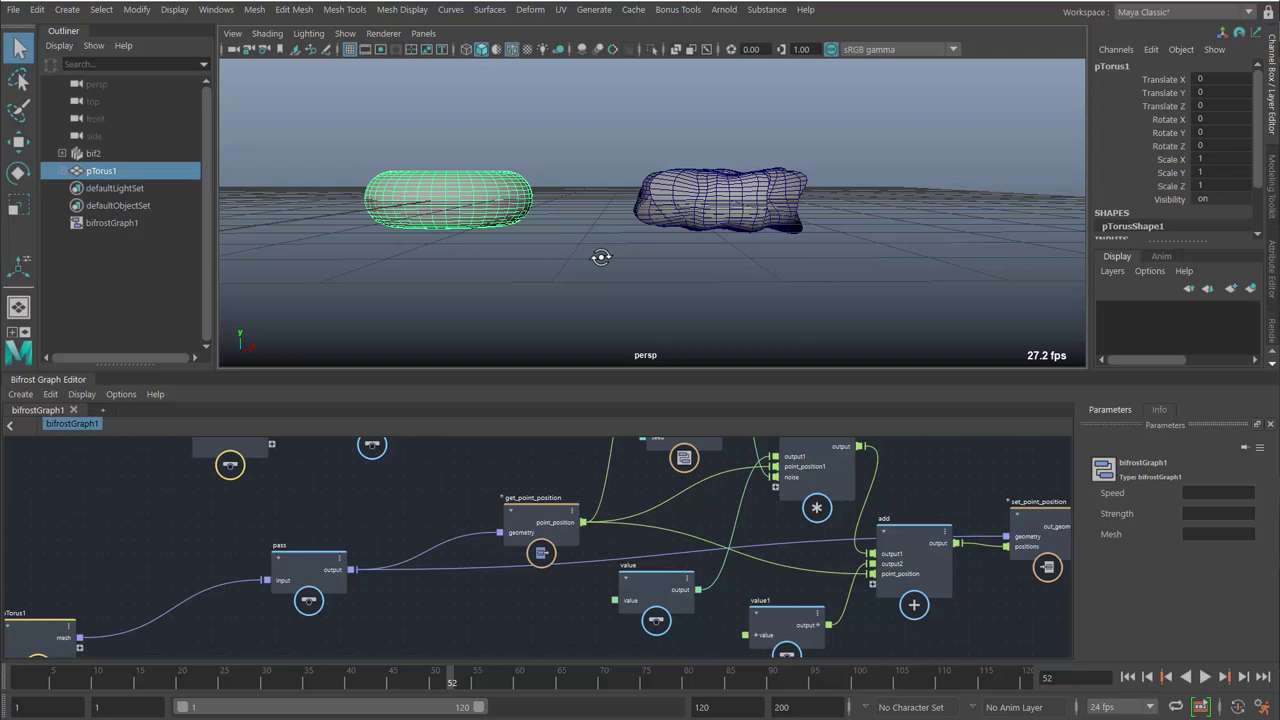
Step: Move the get_point_position node closer to the pass node, leaving more space before the value nodes
{"action": "left_click_drag", "start_coordinate": [521, 508], "coordinate": [455, 511]}
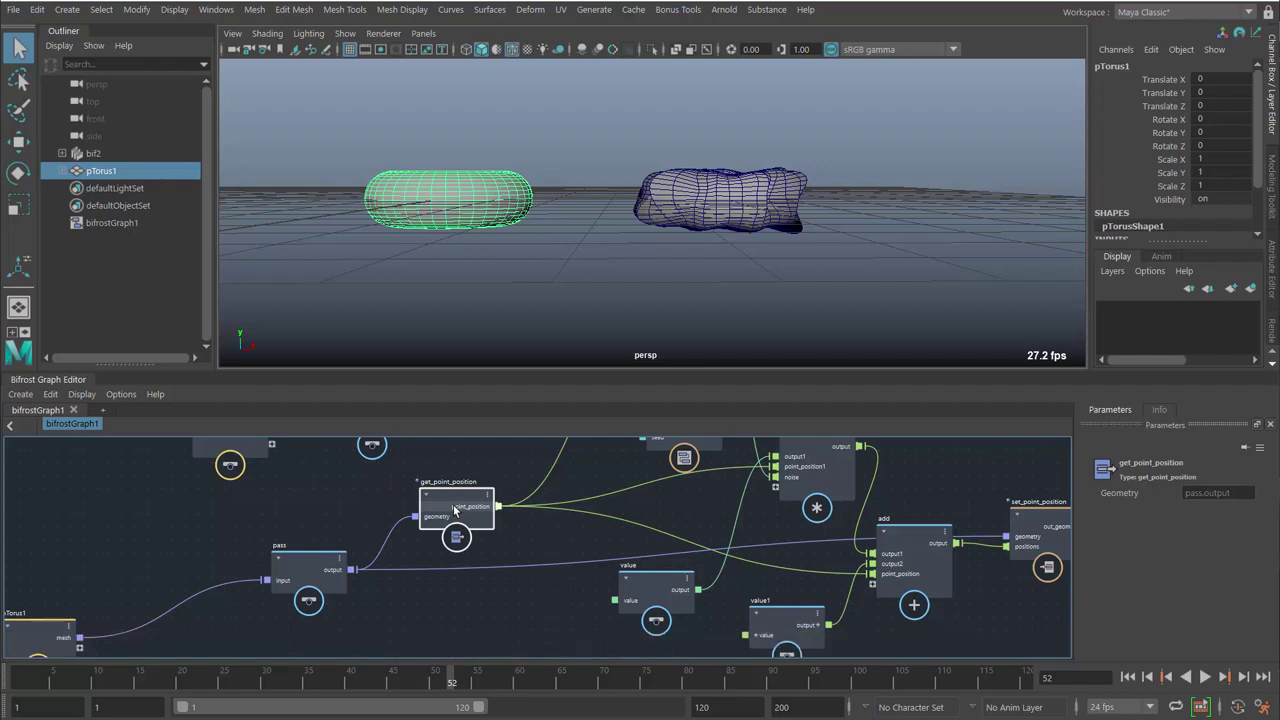
{"action": "middle_click_drag", "start_coordinate": [407, 630], "coordinate": [408, 606], "text": "alt"}
{"action": "right_click_drag", "start_coordinate": [408, 606], "coordinate": [454, 610], "text": "alt"}
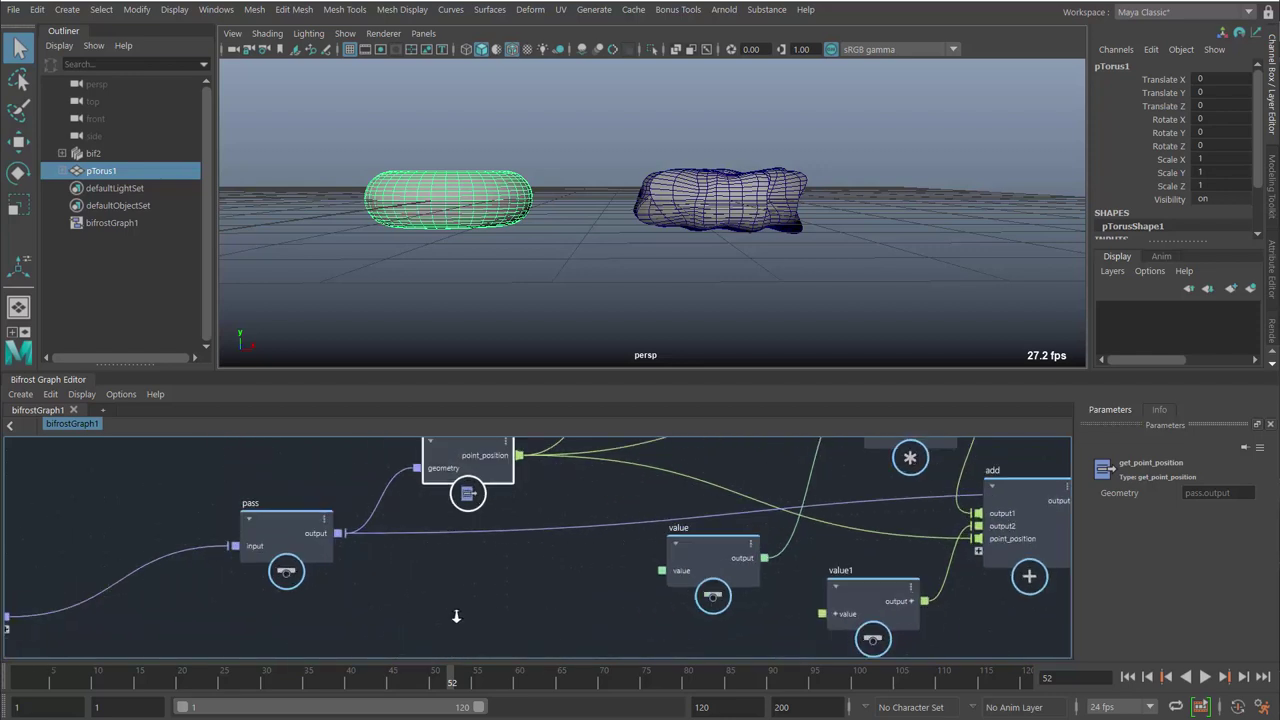
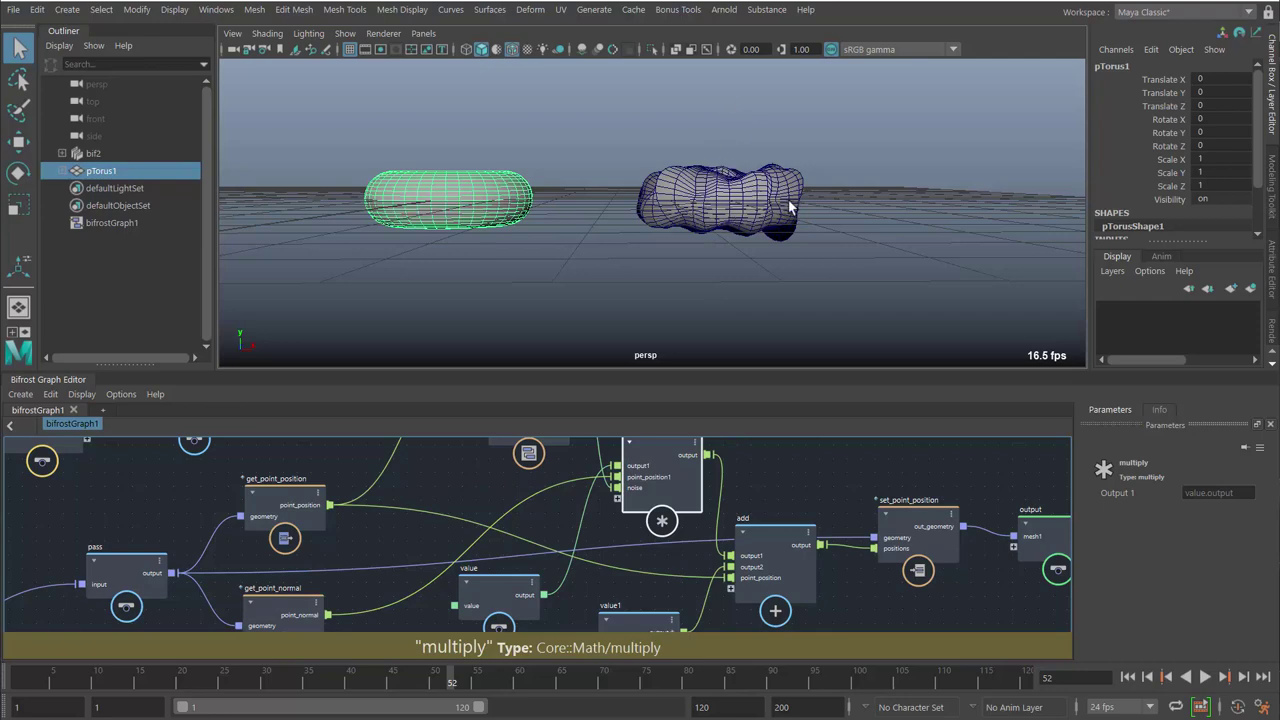
Step: Set the current frame to 45 and view both tori from above
{"action": "left_click_drag", "start_coordinate": [820, 212], "coordinate": [822, 266], "text": "alt"}
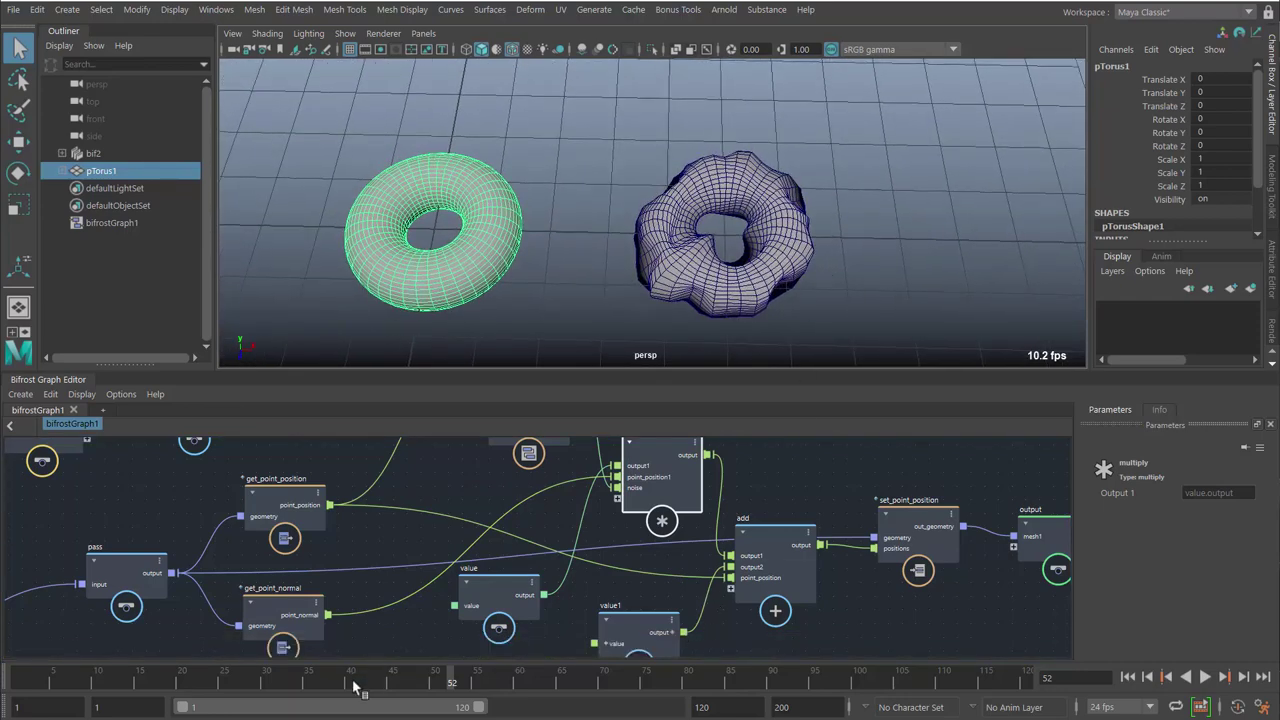
{"action": "mouse_move", "coordinate": [353, 681]}
{"action": "left_mouse_down"}
{"action": "mouse_move", "coordinate": [584, 681]}
{"action": "mouse_move", "coordinate": [421, 674]}
{"action": "left_mouse_up"}
{"action": "left_click", "coordinate": [392, 678]}
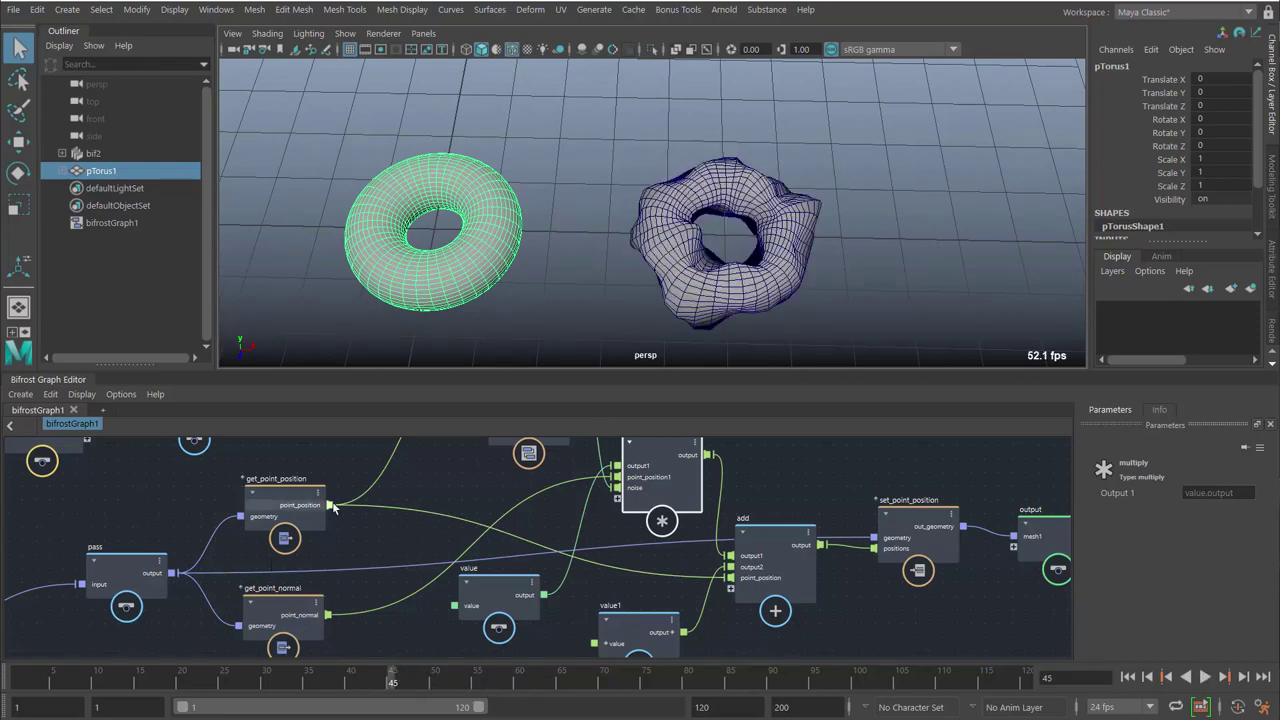
Step: Try feeding get_point_position into the multiply node's point_position1 port, restore the point_normal connection, and view the deformed torus from the side
{"action": "left_click_drag", "start_coordinate": [329, 505], "coordinate": [627, 479]}
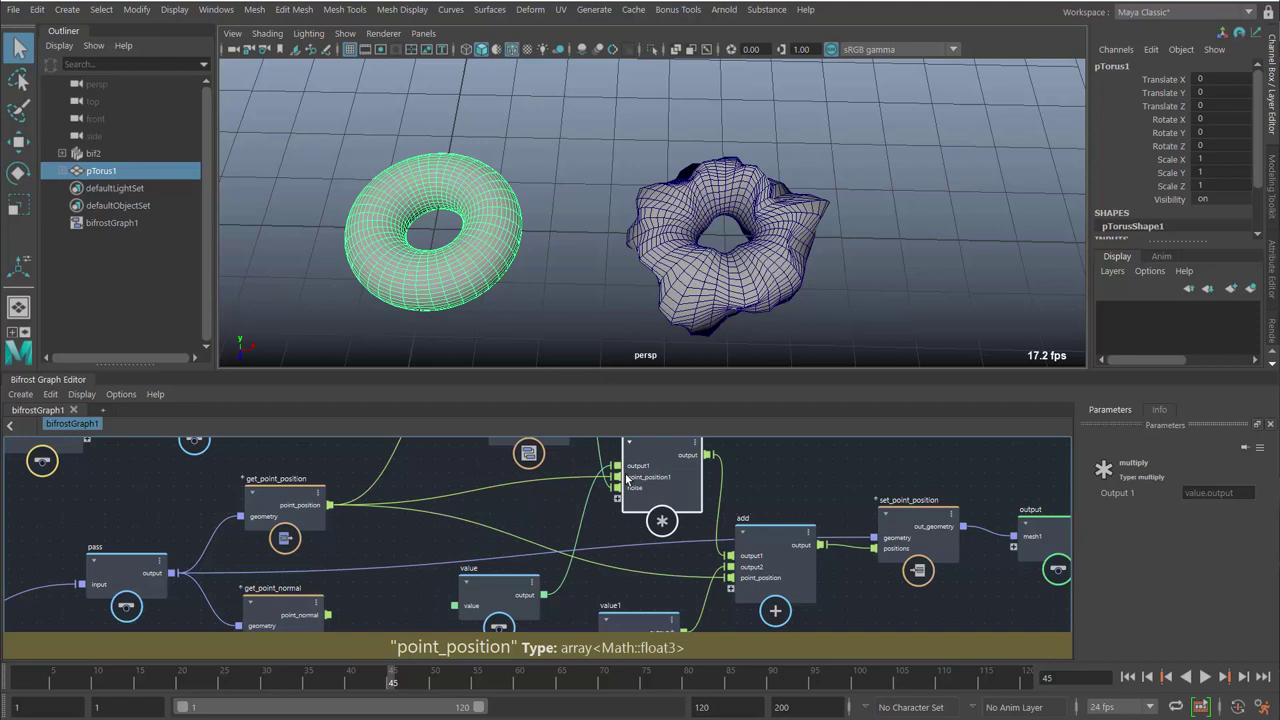
{"action": "left_click_drag", "start_coordinate": [328, 615], "coordinate": [610, 487]}
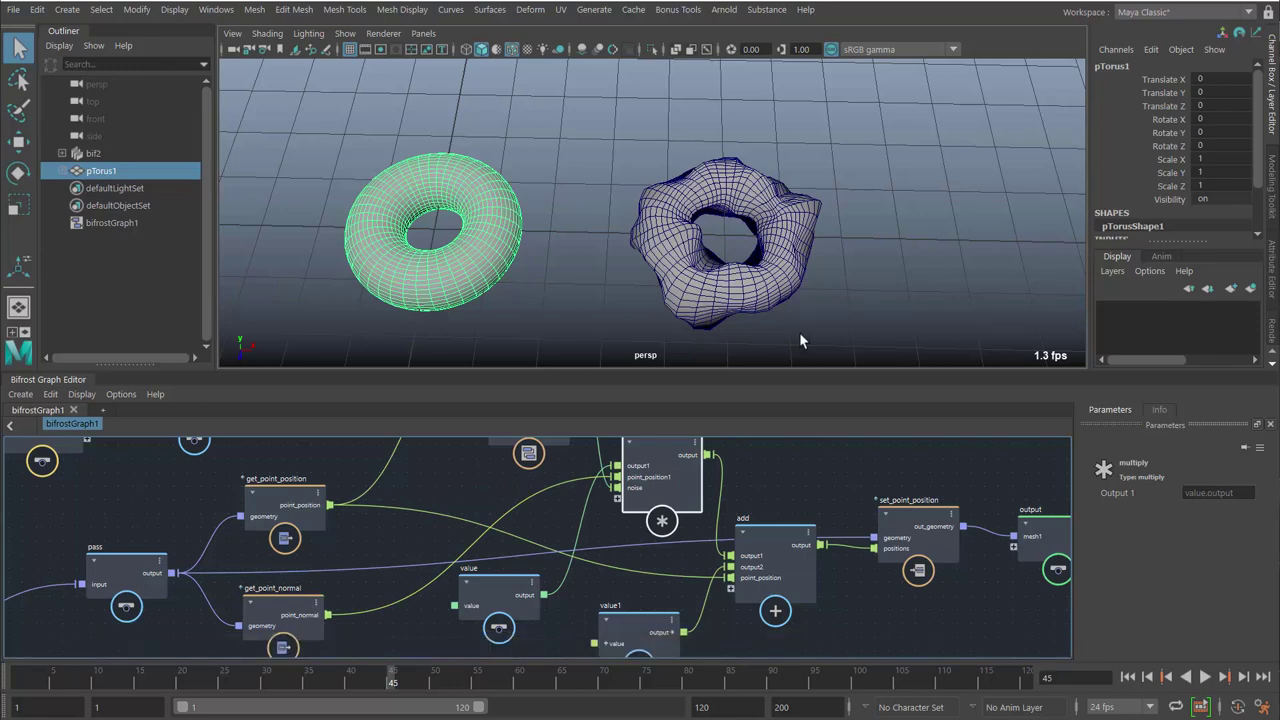
{"action": "left_click_drag", "start_coordinate": [823, 325], "coordinate": [836, 263], "text": "alt"}
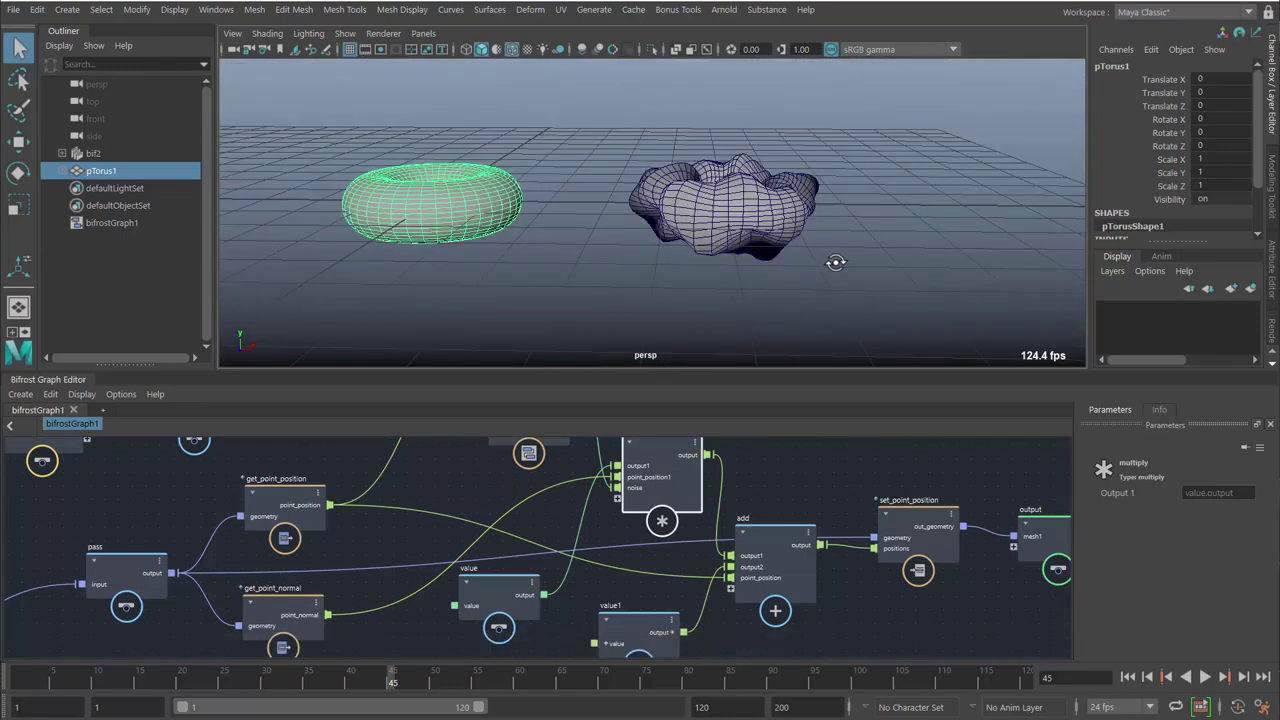
{"action": "left_click_drag", "start_coordinate": [836, 263], "coordinate": [836, 254], "text": "alt"}
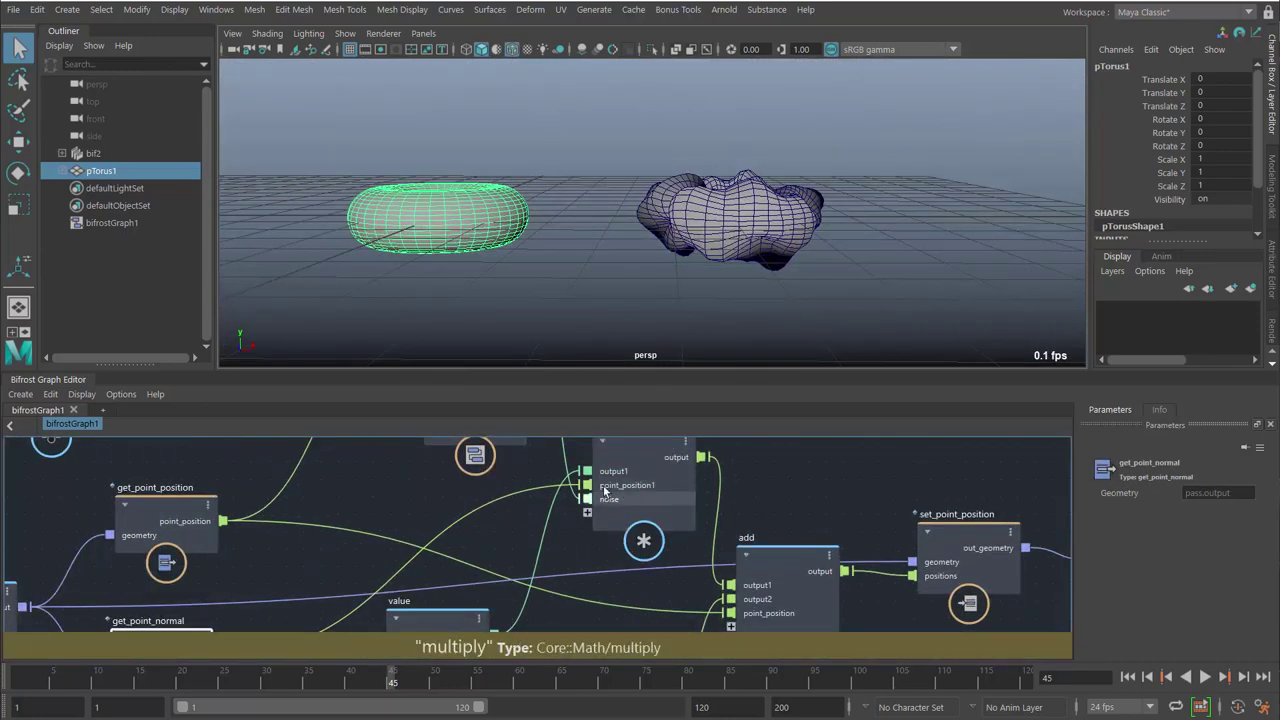
Step: Disconnect get_point_normal from the multiply node's point_position1 port and reconnect it to multiply through a new point_normal port
{"action": "left_click_drag", "start_coordinate": [518, 478], "coordinate": [517, 520], "text": "ctrl+alt+shift"}
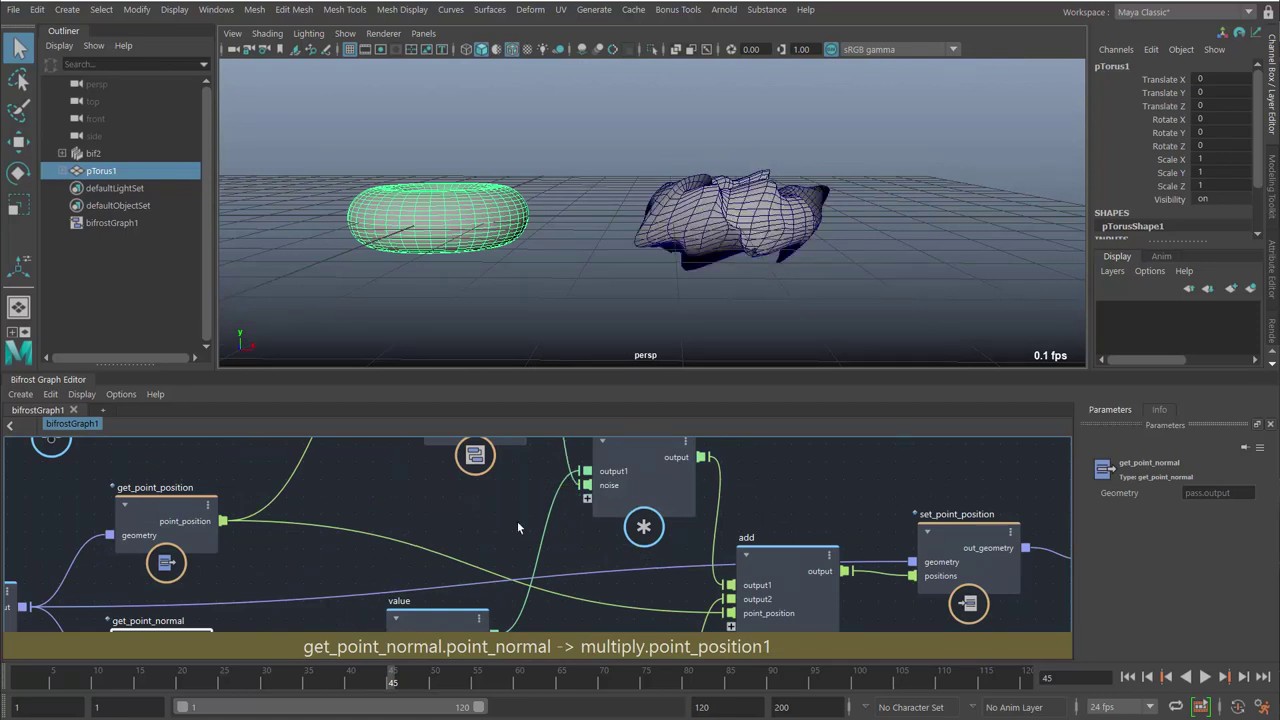
{"action": "middle_click_drag", "start_coordinate": [512, 538], "coordinate": [505, 503]}
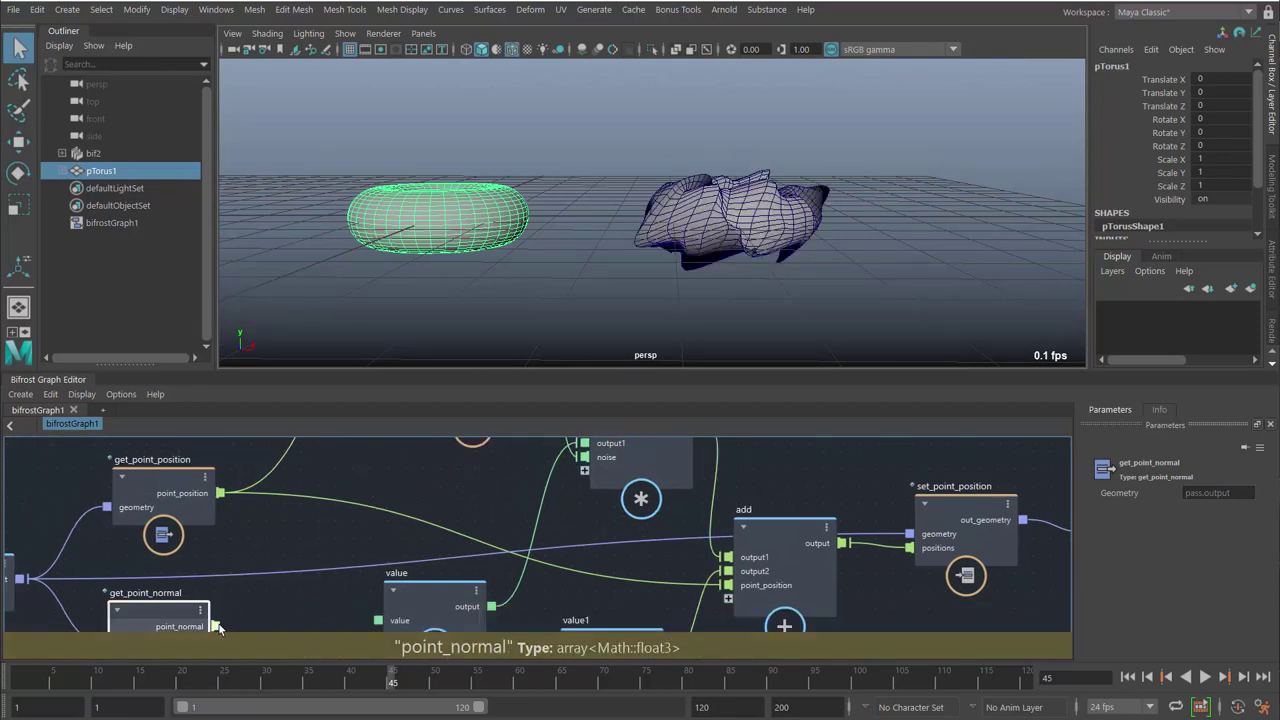
{"action": "left_click_drag", "start_coordinate": [525, 508], "coordinate": [590, 472]}
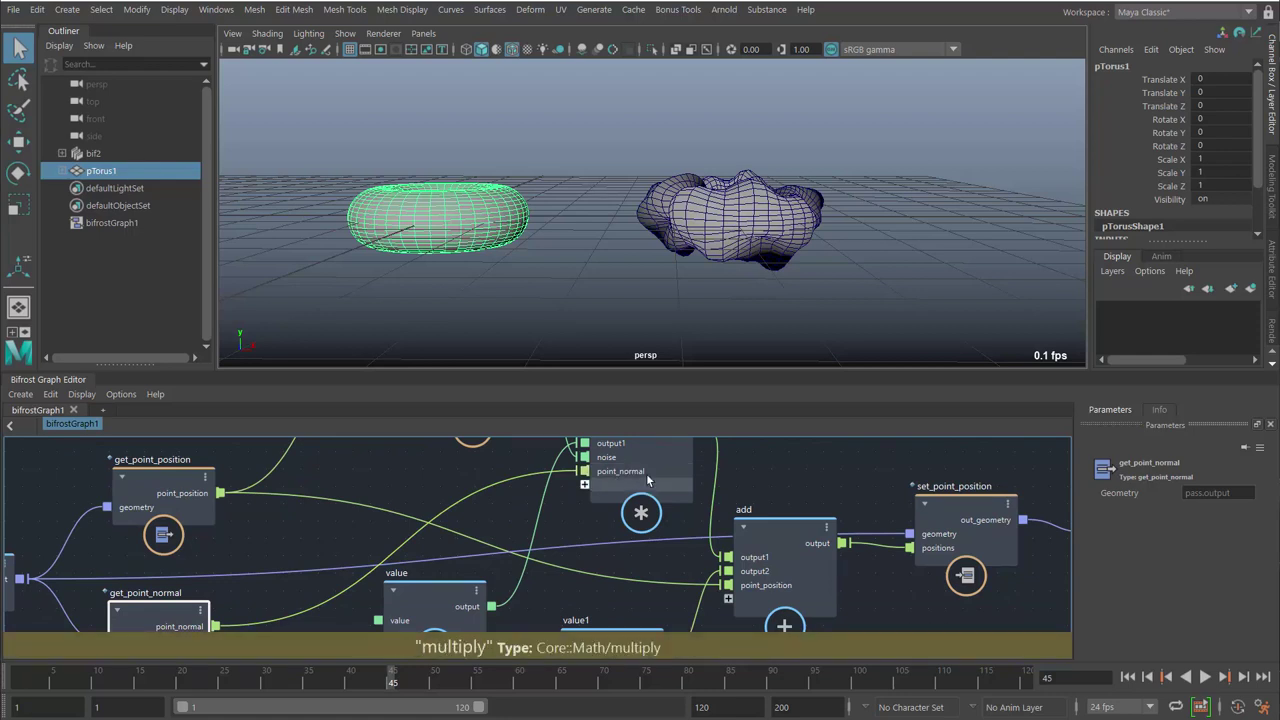
{"action": "middle_click_drag", "start_coordinate": [722, 480], "coordinate": [690, 526]}
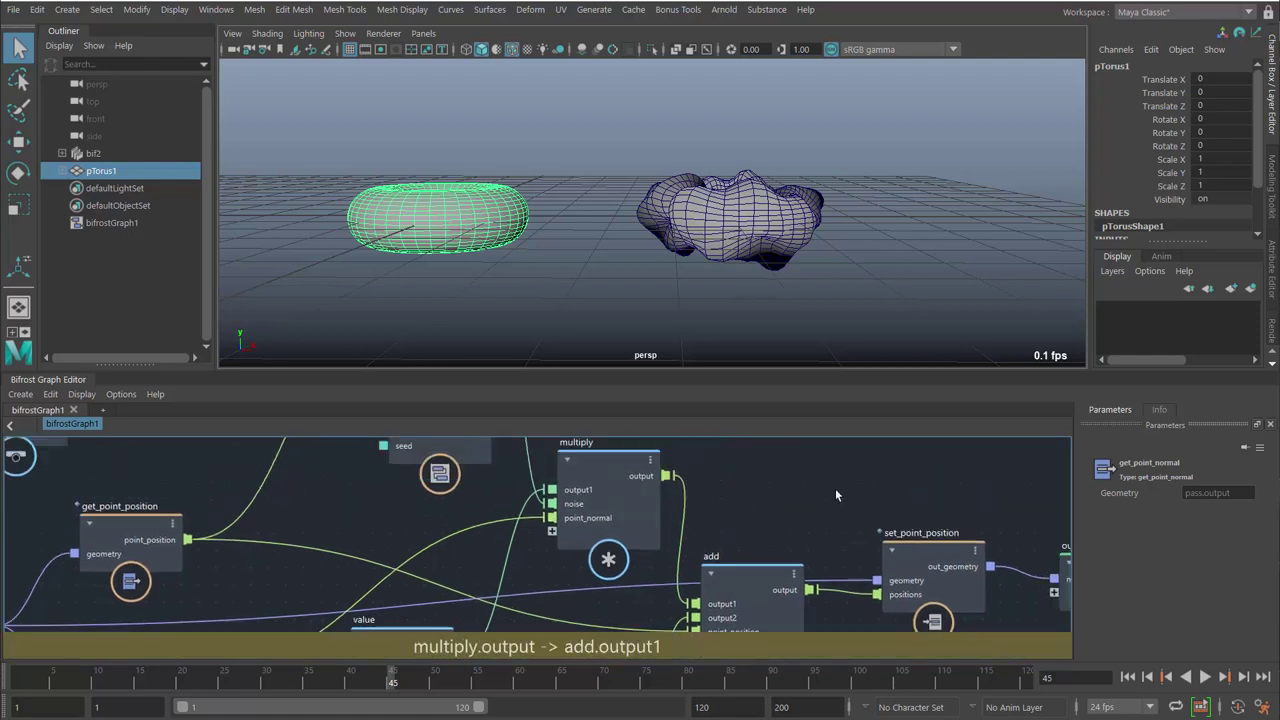
{"action": "middle_click_drag", "start_coordinate": [819, 507], "coordinate": [1043, 466]}
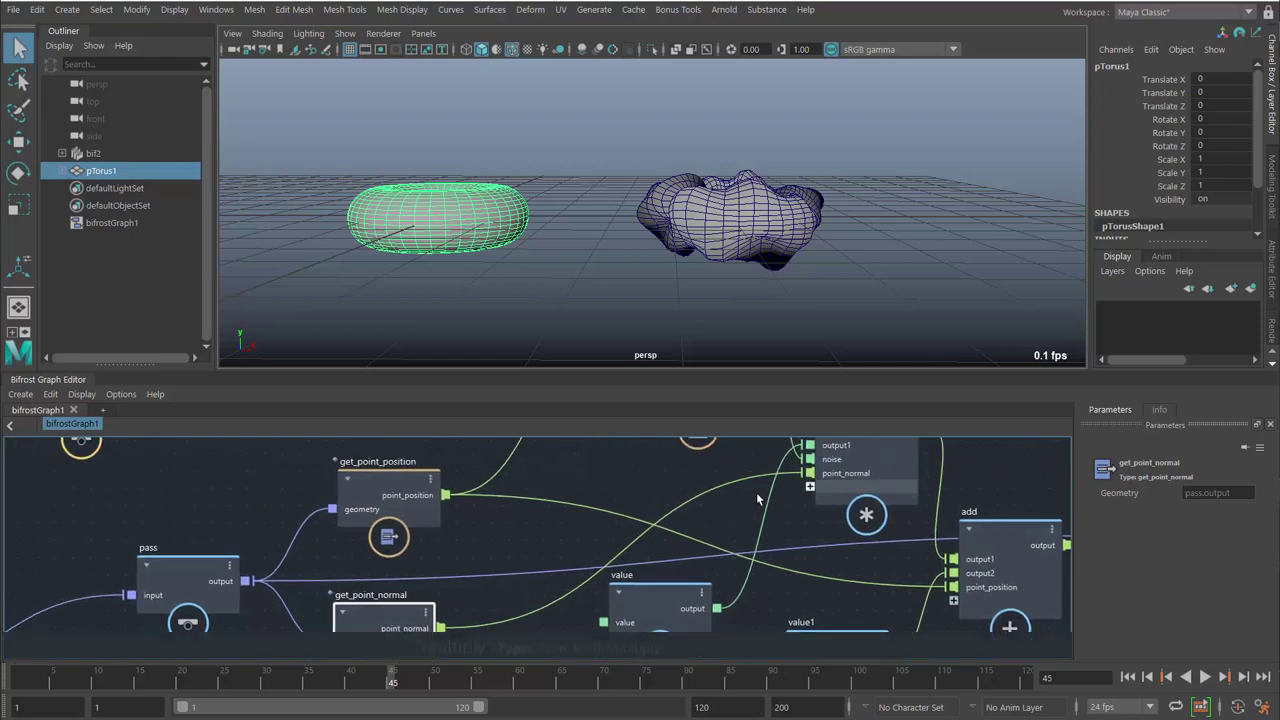
{"action": "middle_click_drag", "start_coordinate": [485, 546], "coordinate": [550, 531]}
{"action": "left_click", "coordinate": [550, 529]}
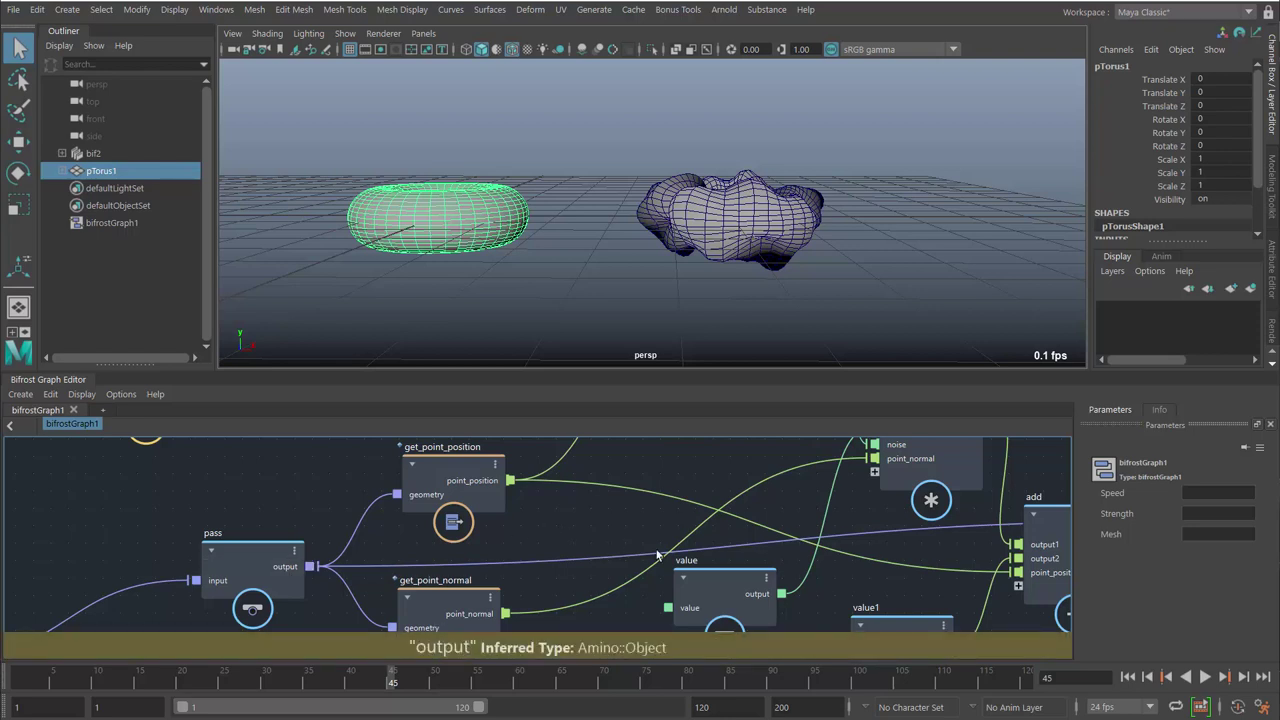
Step: Examine how the get_point_normal compound is built, including its nested get_geo_property and get_default compounds, and return to bifrostGraph1
{"action": "left_click", "coordinate": [723, 587]}
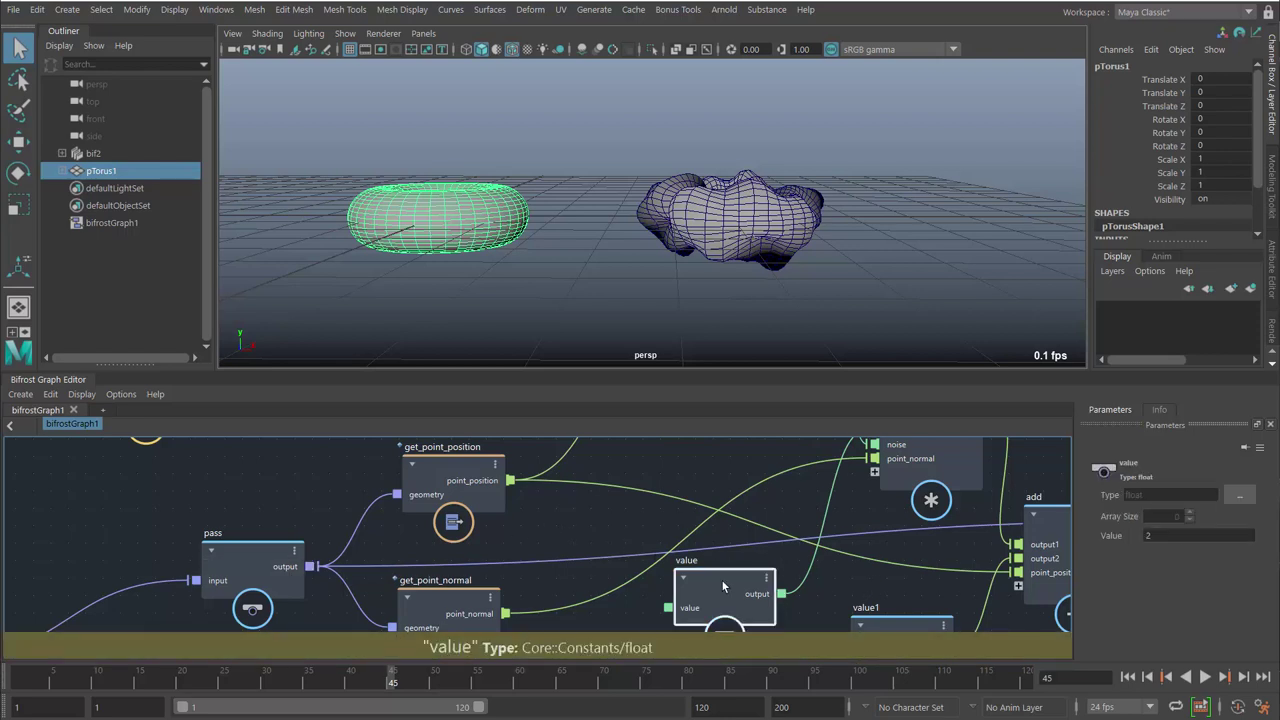
{"action": "left_click", "coordinate": [524, 510]}
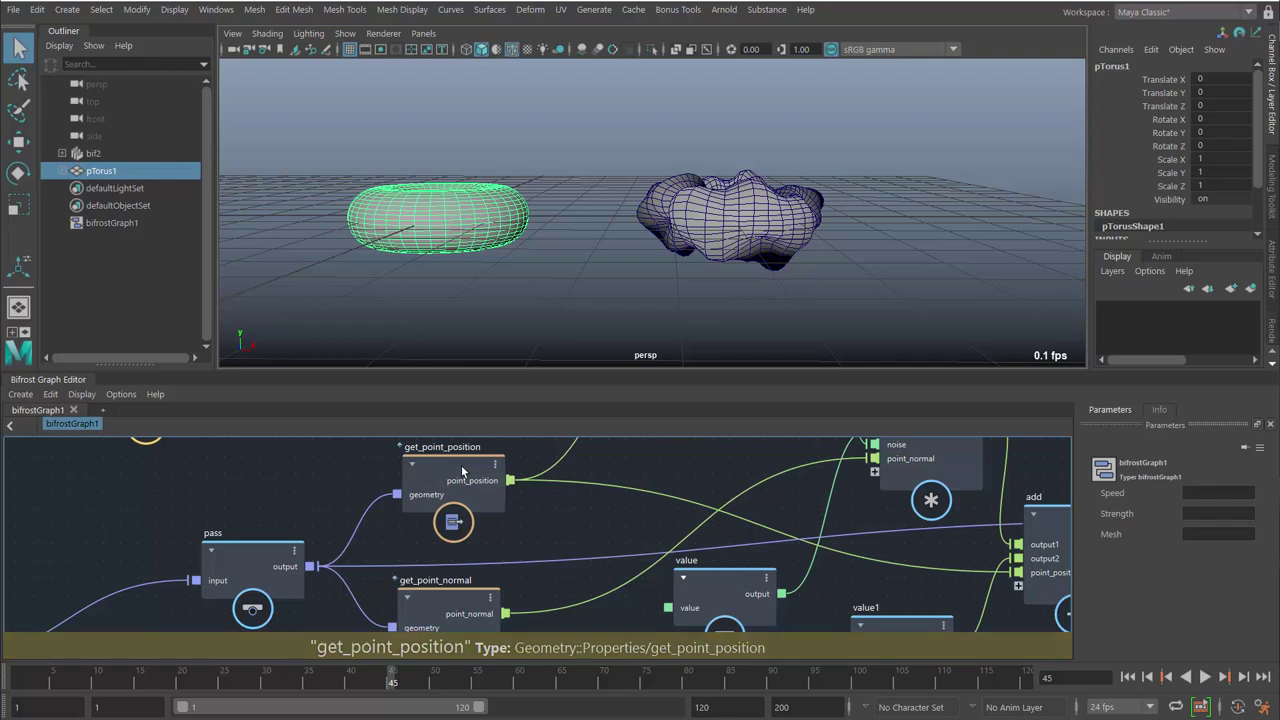
{"action": "double_click", "coordinate": [448, 605]}
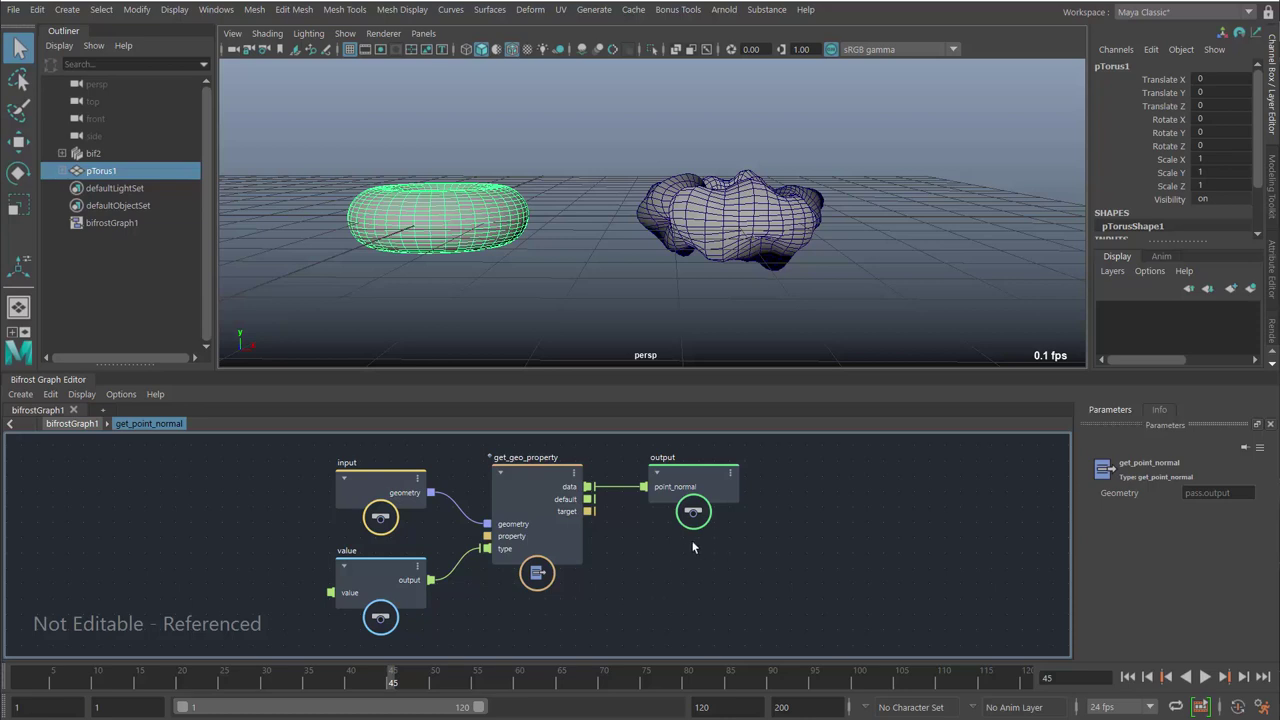
{"action": "double_click", "coordinate": [540, 469]}
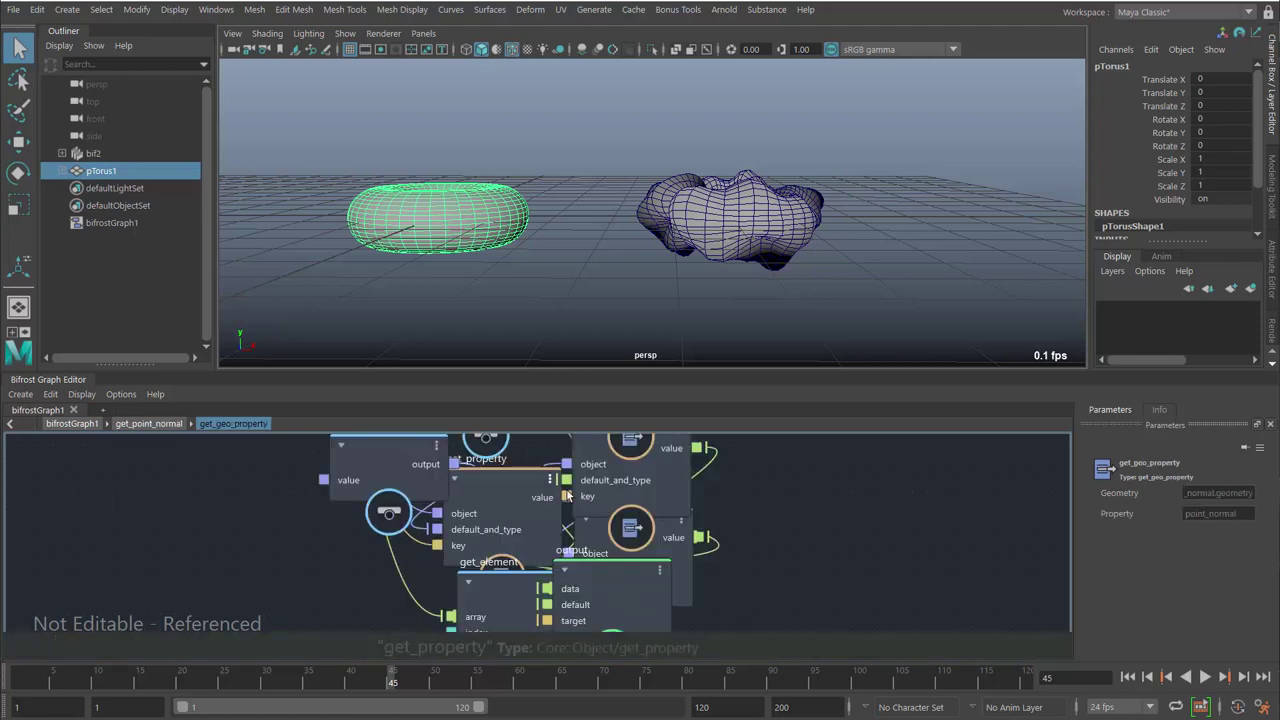
{"action": "key", "text": "f"}
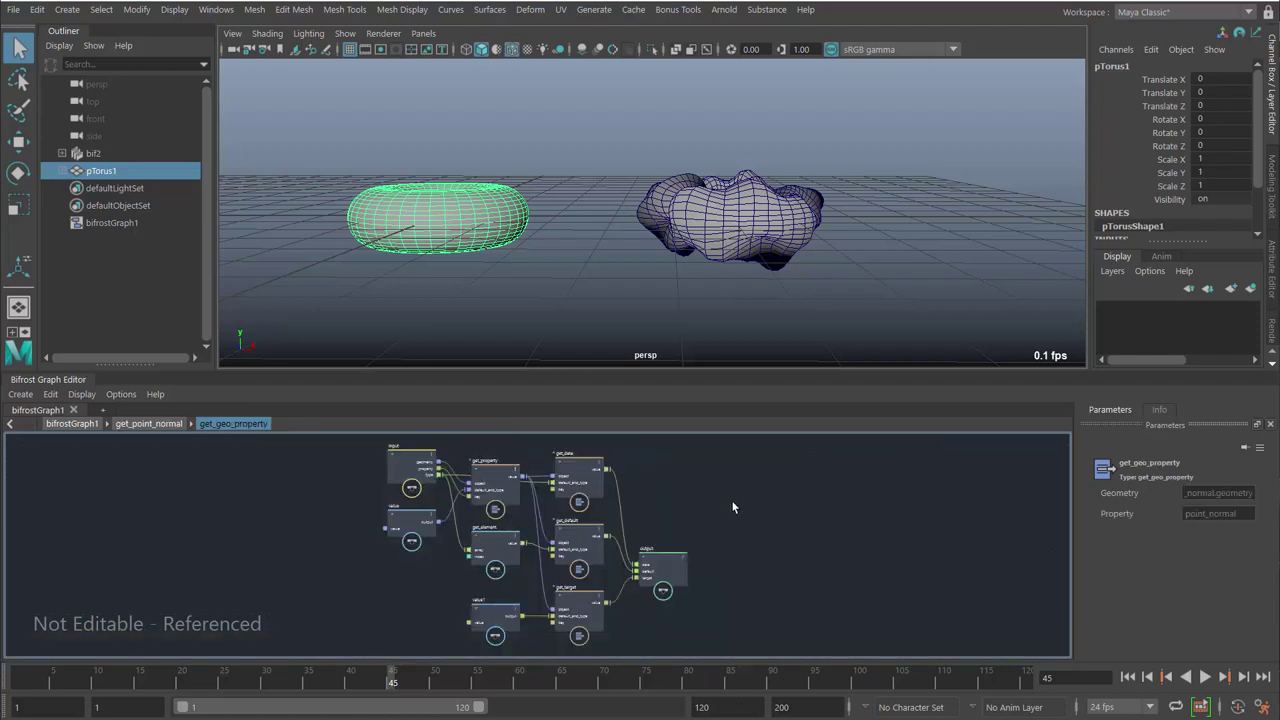
{"action": "scroll", "coordinate": [573, 555], "scroll_direction": "up", "scroll_amount": 5}
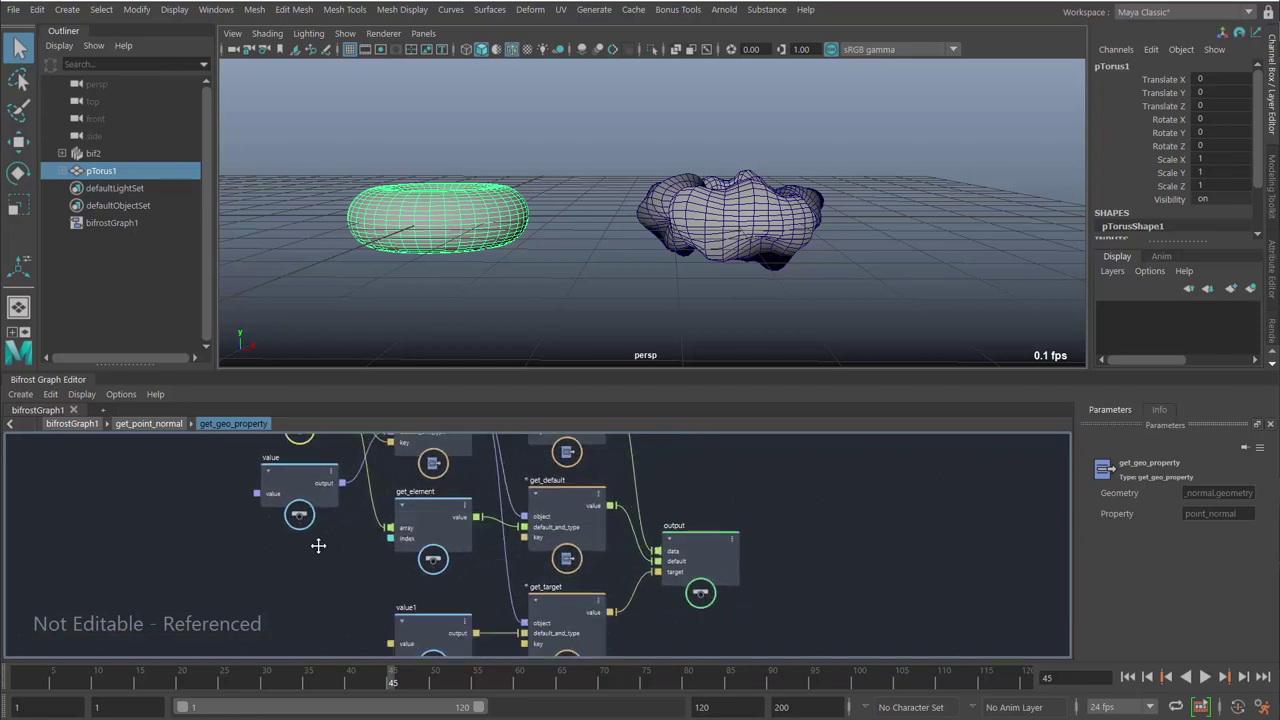
{"action": "double_click", "coordinate": [574, 509]}
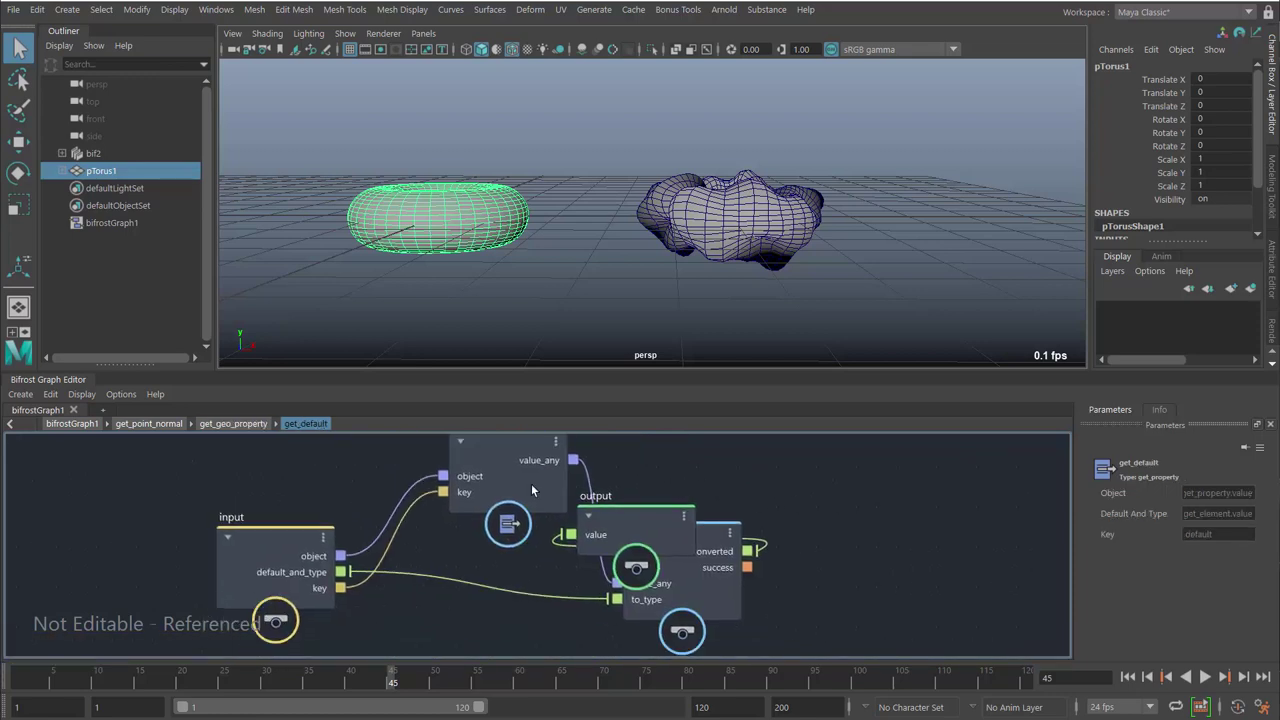
{"action": "left_click", "coordinate": [245, 424]}
{"action": "left_click", "coordinate": [157, 426]}
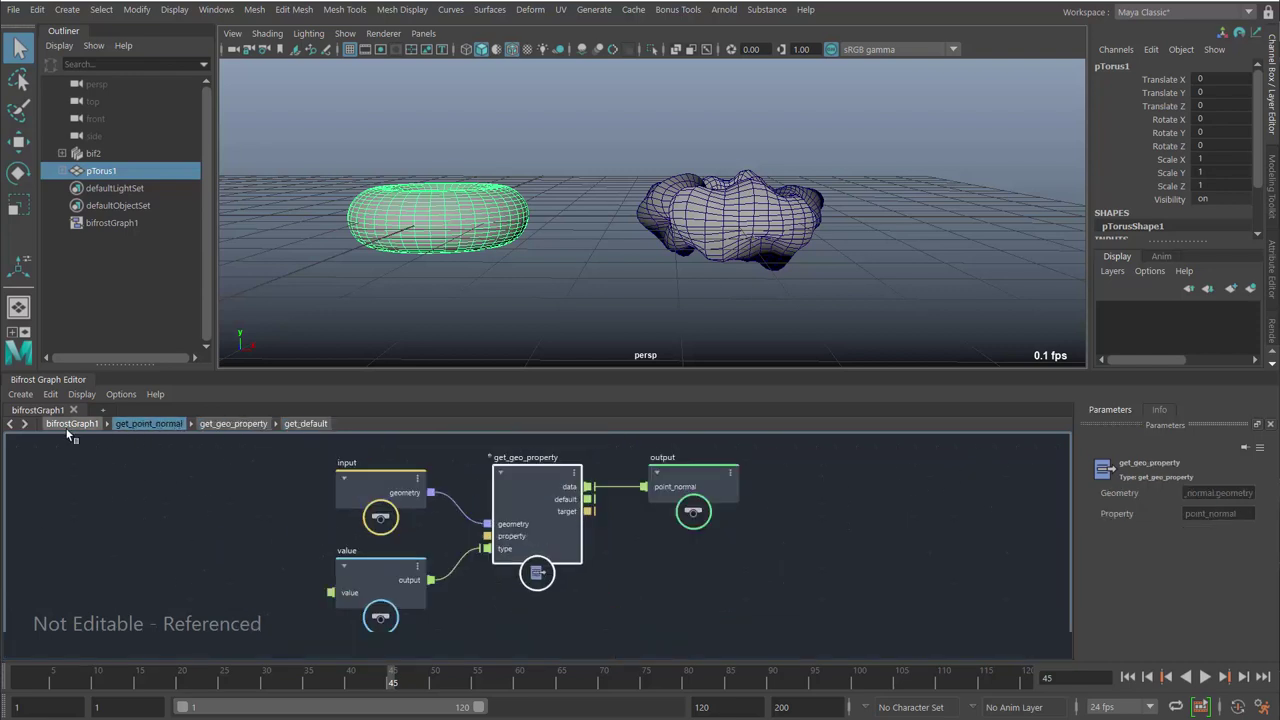
{"action": "left_click", "coordinate": [63, 422]}
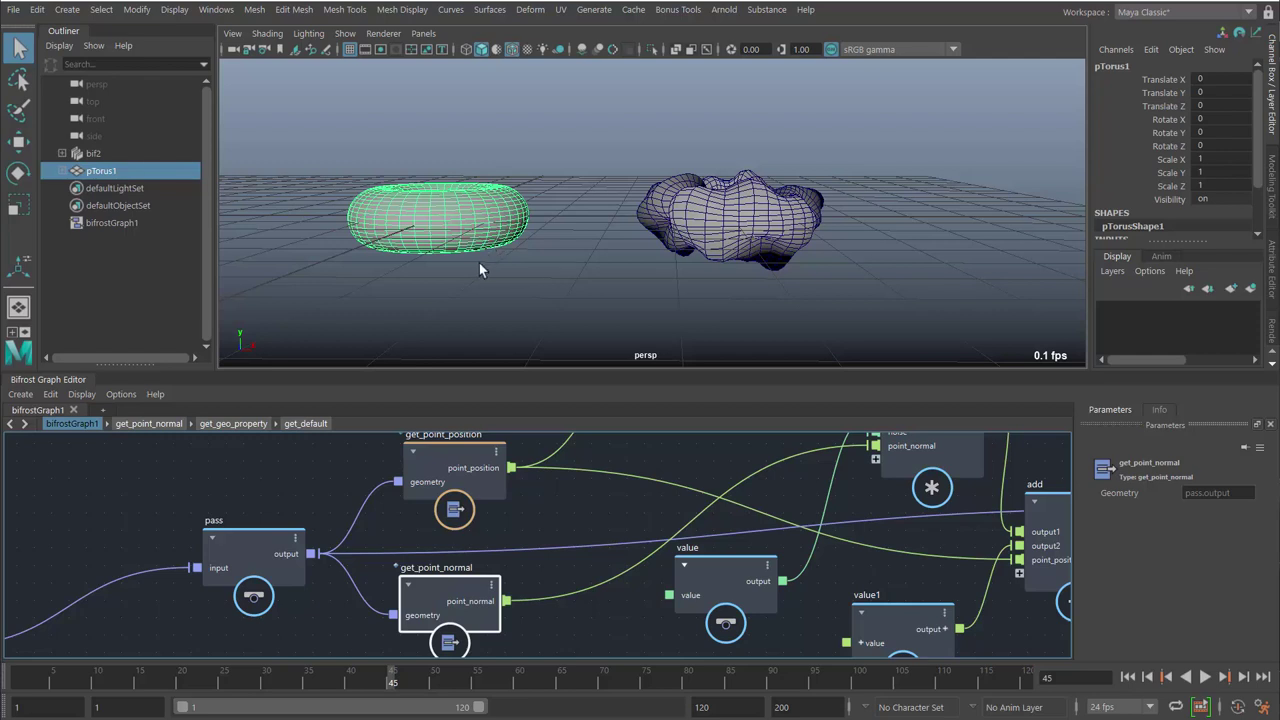
Step: Move the get_point_normal and get_point_position nodes apart to clear space around the pass node's output connection
{"action": "middle_click_drag", "start_coordinate": [479, 265], "coordinate": [534, 281], "text": "alt"}
{"action": "right_click_drag", "start_coordinate": [534, 281], "coordinate": [590, 298], "text": "alt"}
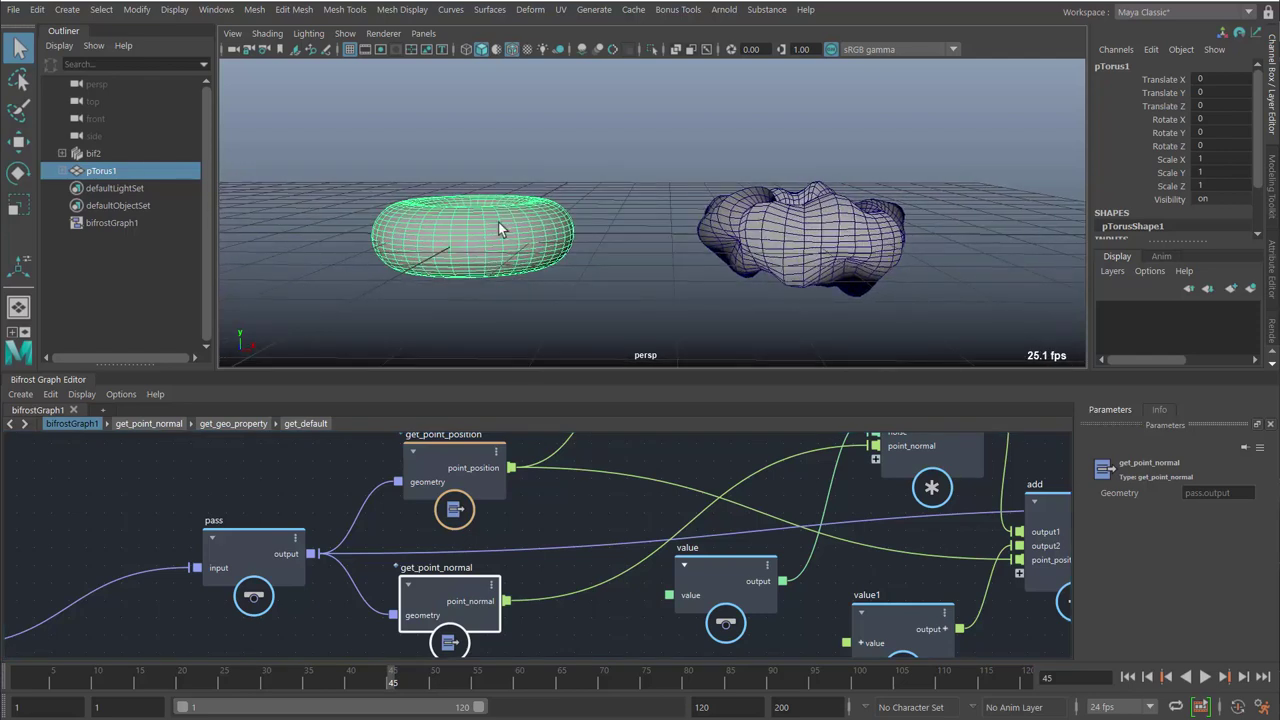
{"action": "right_click", "coordinate": [500, 229]}
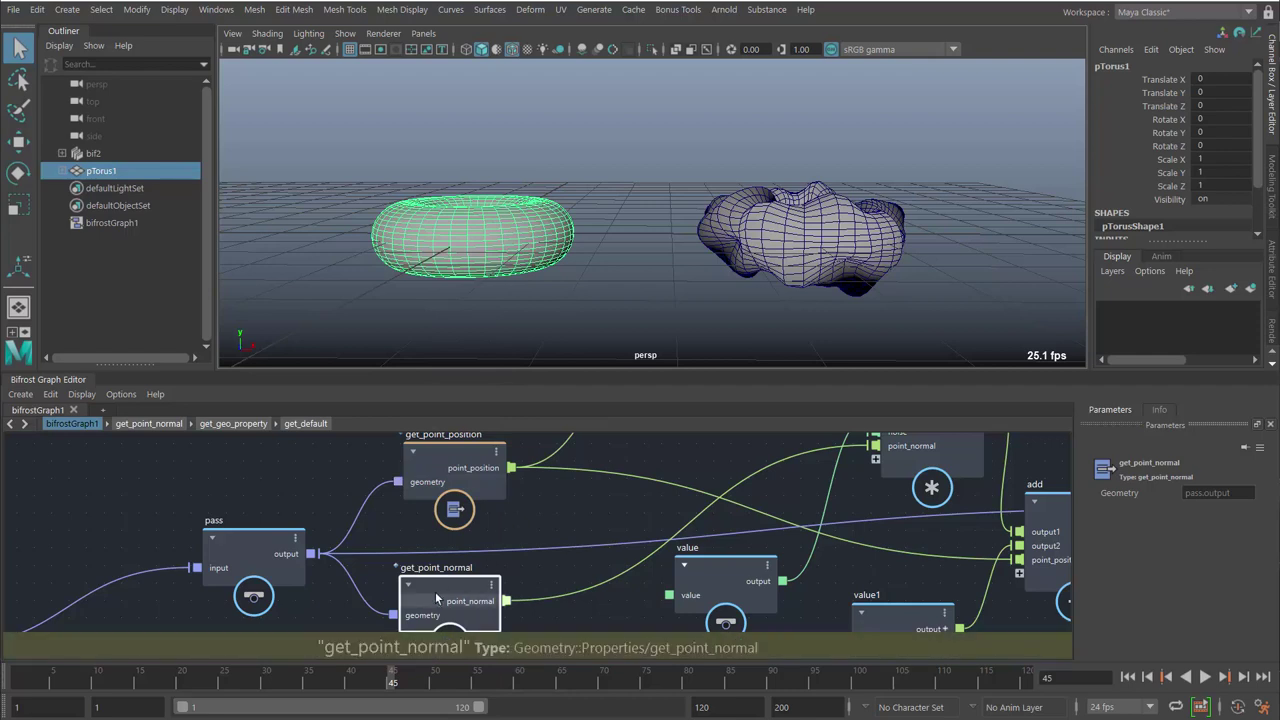
{"action": "left_click_drag", "start_coordinate": [436, 594], "coordinate": [432, 688]}
{"action": "left_click_drag", "start_coordinate": [457, 467], "coordinate": [447, 411]}
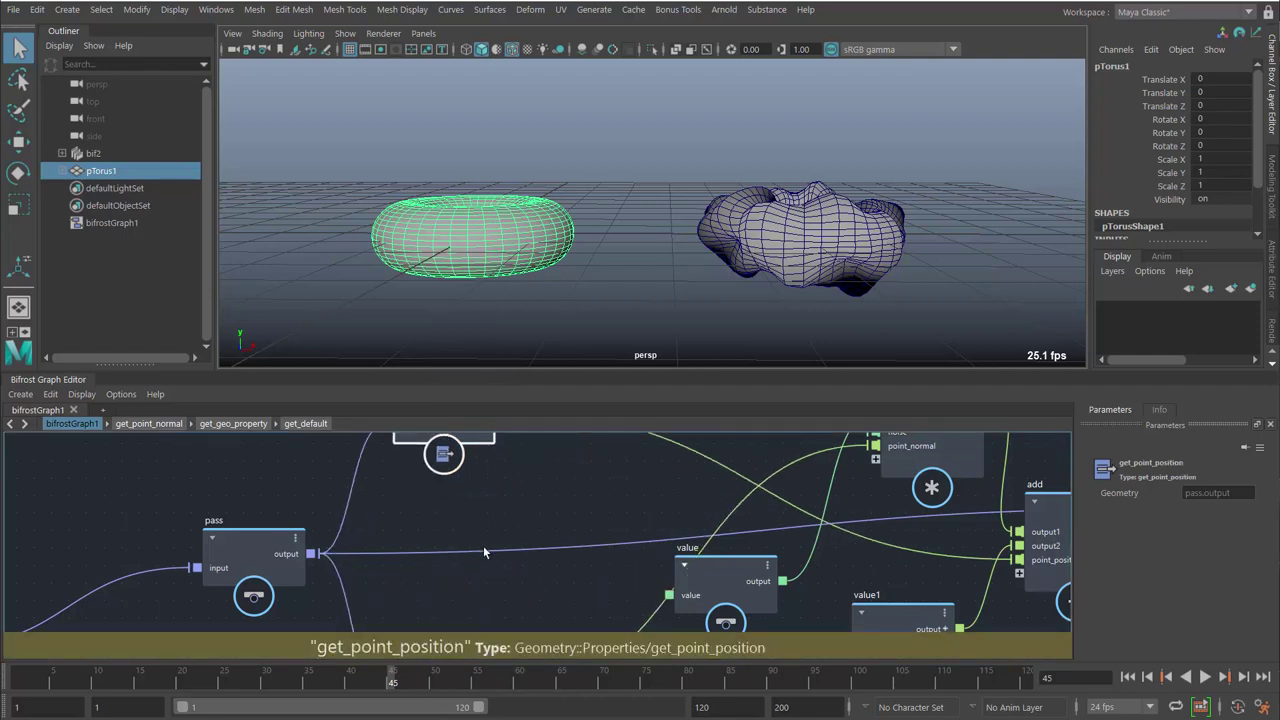
Step: Add a watchpoint to the pass node's geometry output connection and place its property table close to the pass node
{"action": "right_click", "coordinate": [484, 549]}
{"action": "left_click", "coordinate": [540, 580]}
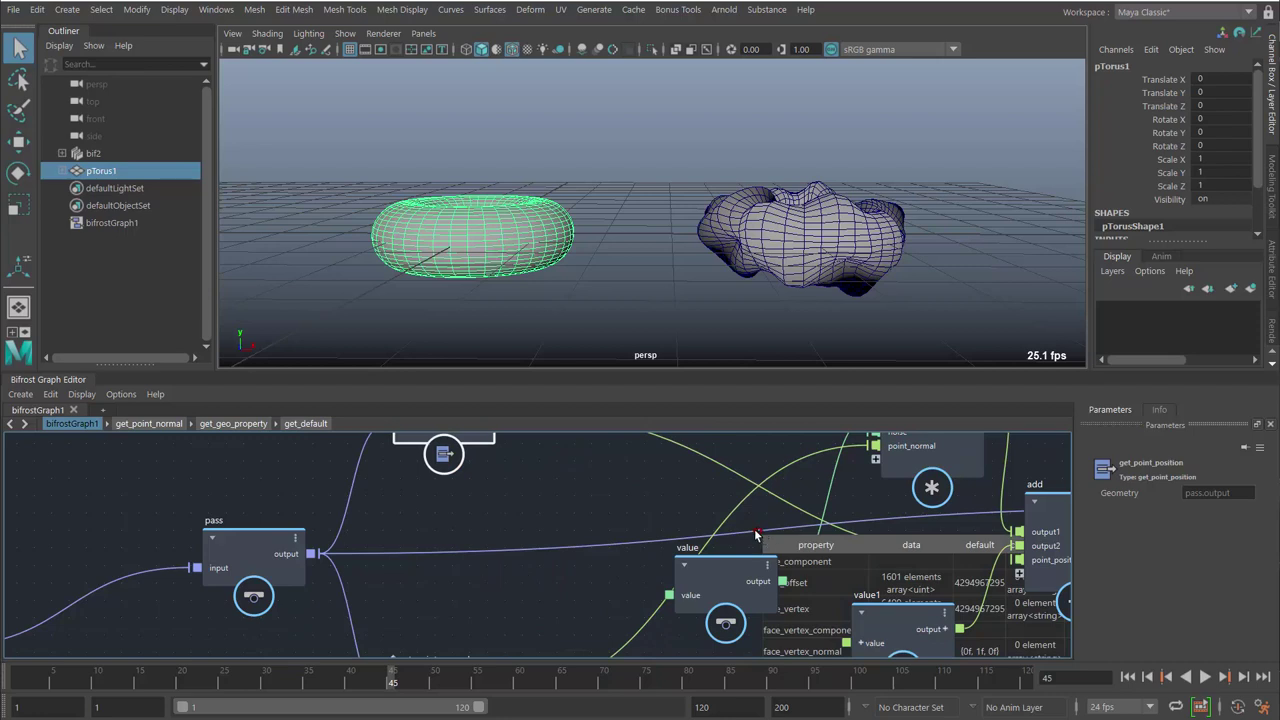
{"action": "left_click_drag", "start_coordinate": [758, 531], "coordinate": [406, 556]}
{"action": "middle_click_drag", "start_coordinate": [368, 586], "coordinate": [286, 492], "text": "alt"}
Step: Move the value, value1 and get_point_normal nodes away from the middle of the watchpoint table and review its listed properties
{"action": "left_click_drag", "start_coordinate": [638, 490], "coordinate": [931, 588]}
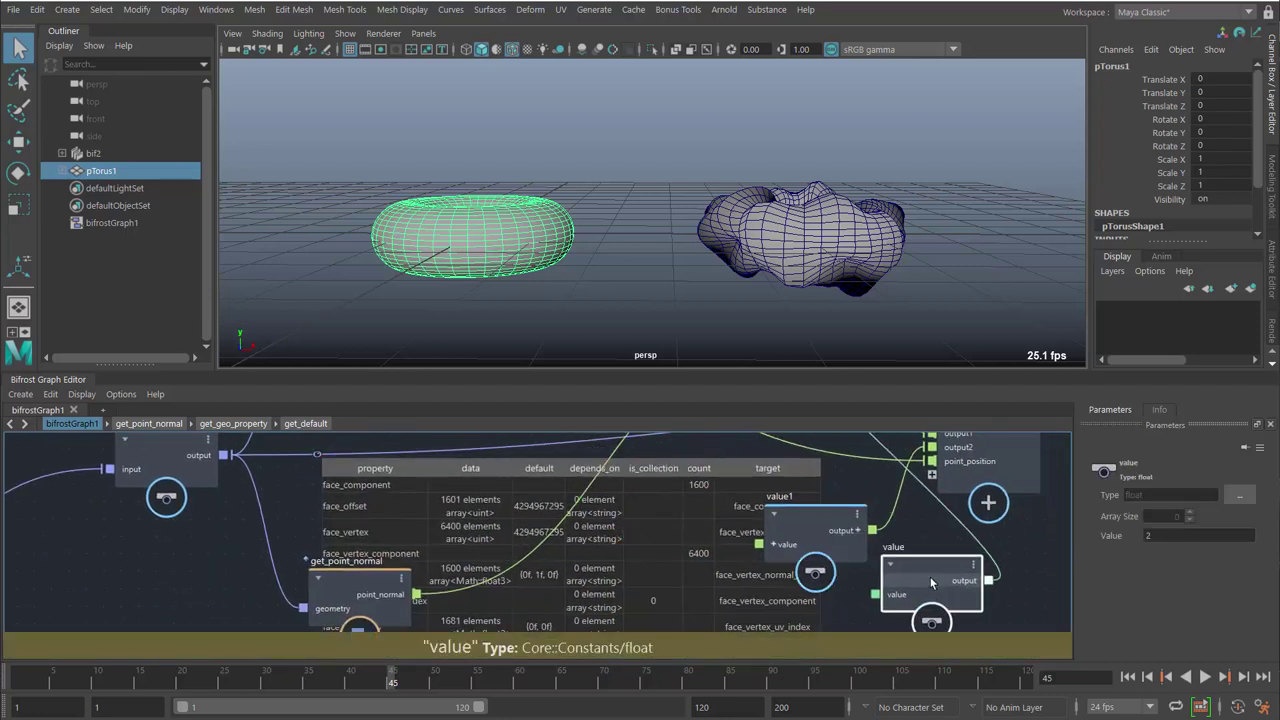
{"action": "left_click_drag", "start_coordinate": [858, 531], "coordinate": [915, 541]}
{"action": "left_click_drag", "start_coordinate": [360, 566], "coordinate": [205, 586]}
{"action": "middle_click_drag", "start_coordinate": [288, 535], "coordinate": [290, 507]}
{"action": "scroll", "coordinate": [268, 511], "scroll_direction": "down", "scroll_amount": 2}
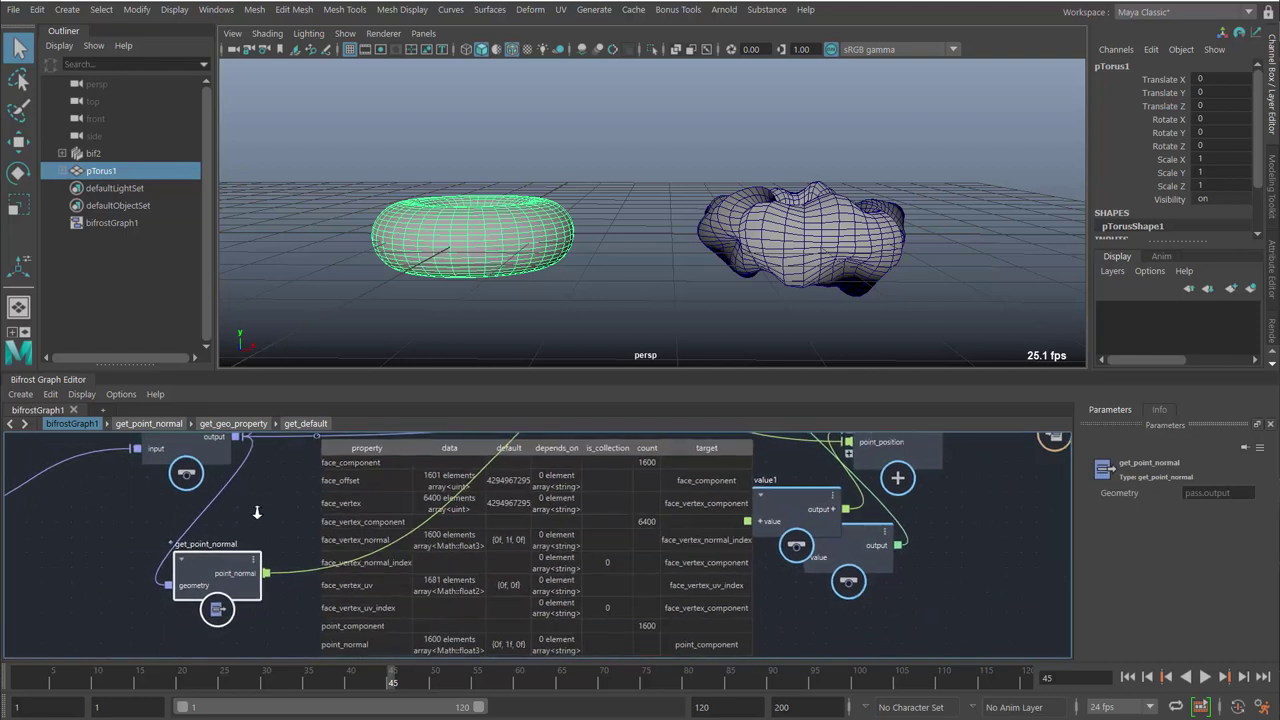
{"action": "scroll", "coordinate": [272, 510], "scroll_direction": "down", "scroll_amount": 3}
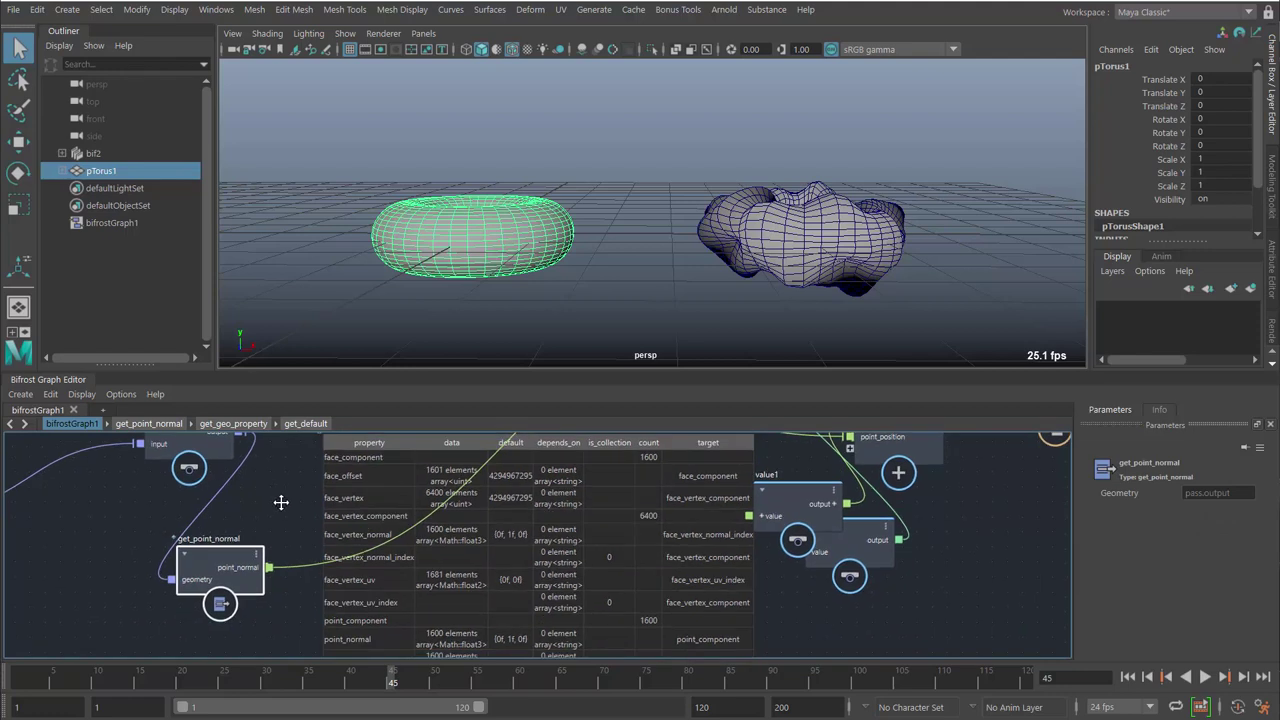
{"action": "right_click_drag", "start_coordinate": [275, 504], "coordinate": [280, 497], "text": "alt"}
{"action": "middle_click_drag", "start_coordinate": [280, 497], "coordinate": [289, 483], "text": "alt"}
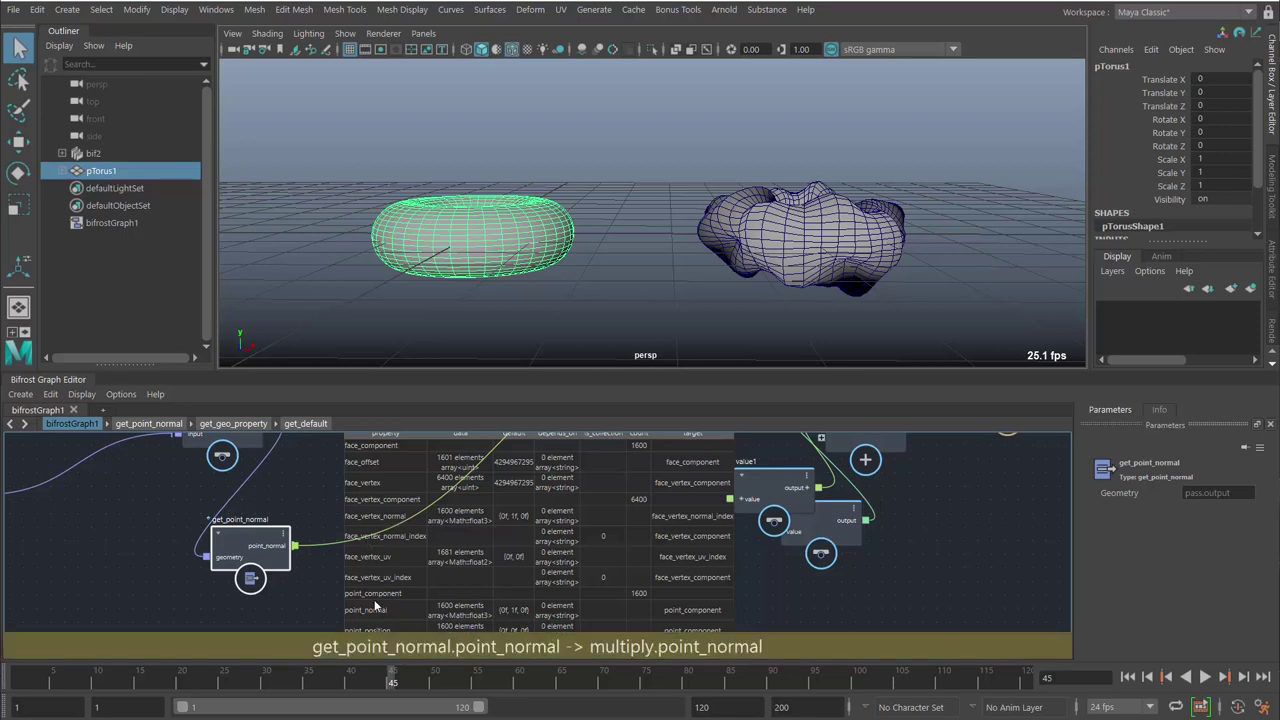
Step: Create an empty shared RGBA color set on pTorus1 with the Color Set Editor and check the watchpoint table
{"action": "right_click", "coordinate": [523, 227]}
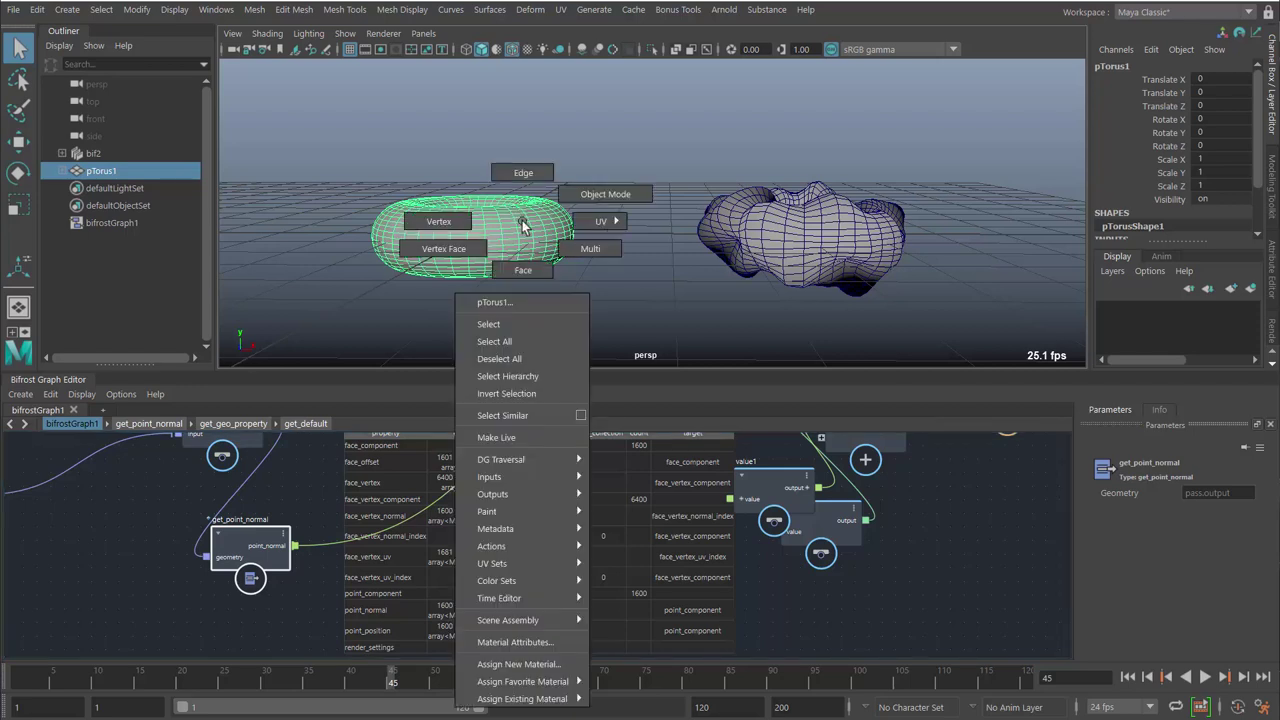
{"action": "mouse_move", "coordinate": [558, 579]}
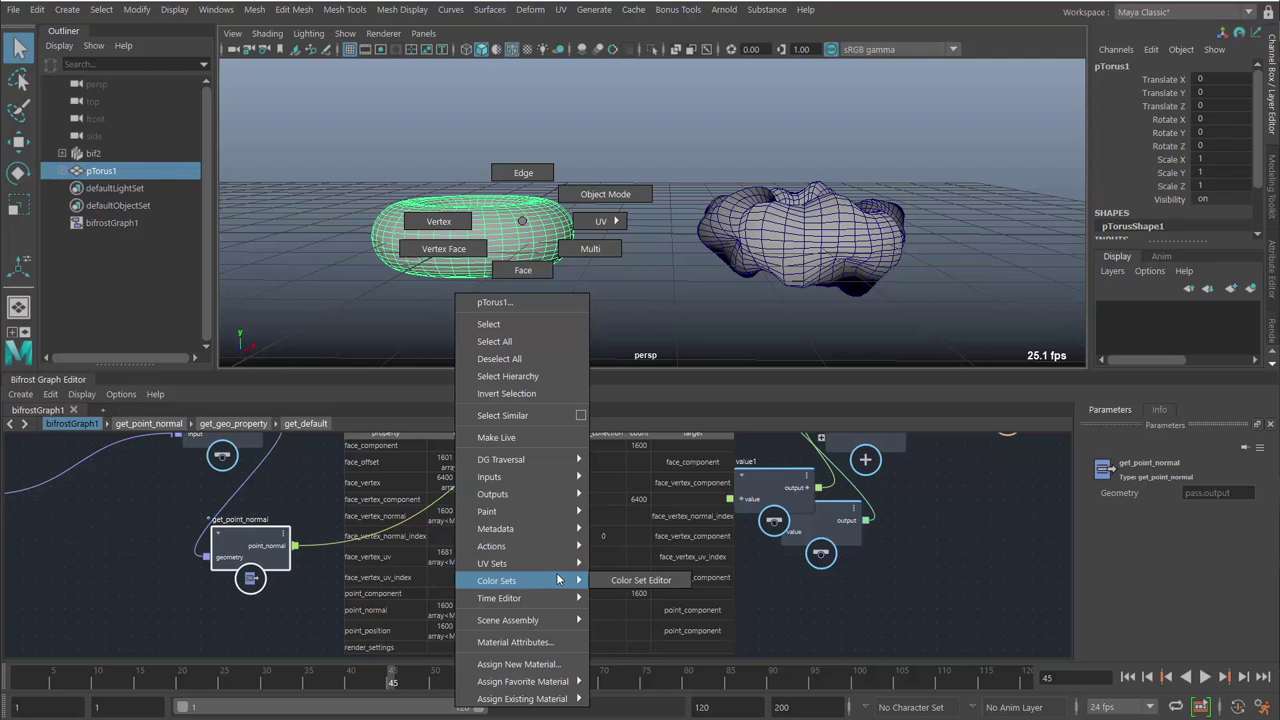
{"action": "left_click", "coordinate": [624, 582]}
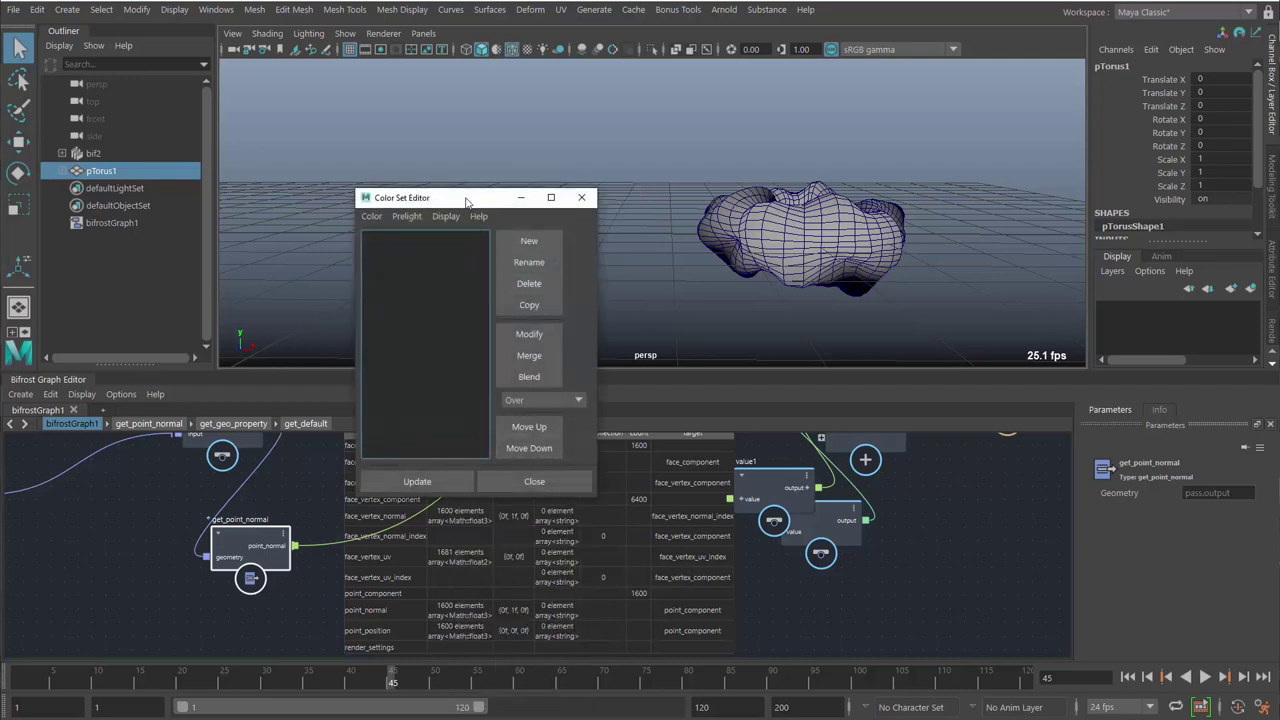
{"action": "left_click_drag", "start_coordinate": [466, 199], "coordinate": [778, 134]}
{"action": "left_click", "coordinate": [836, 177]}
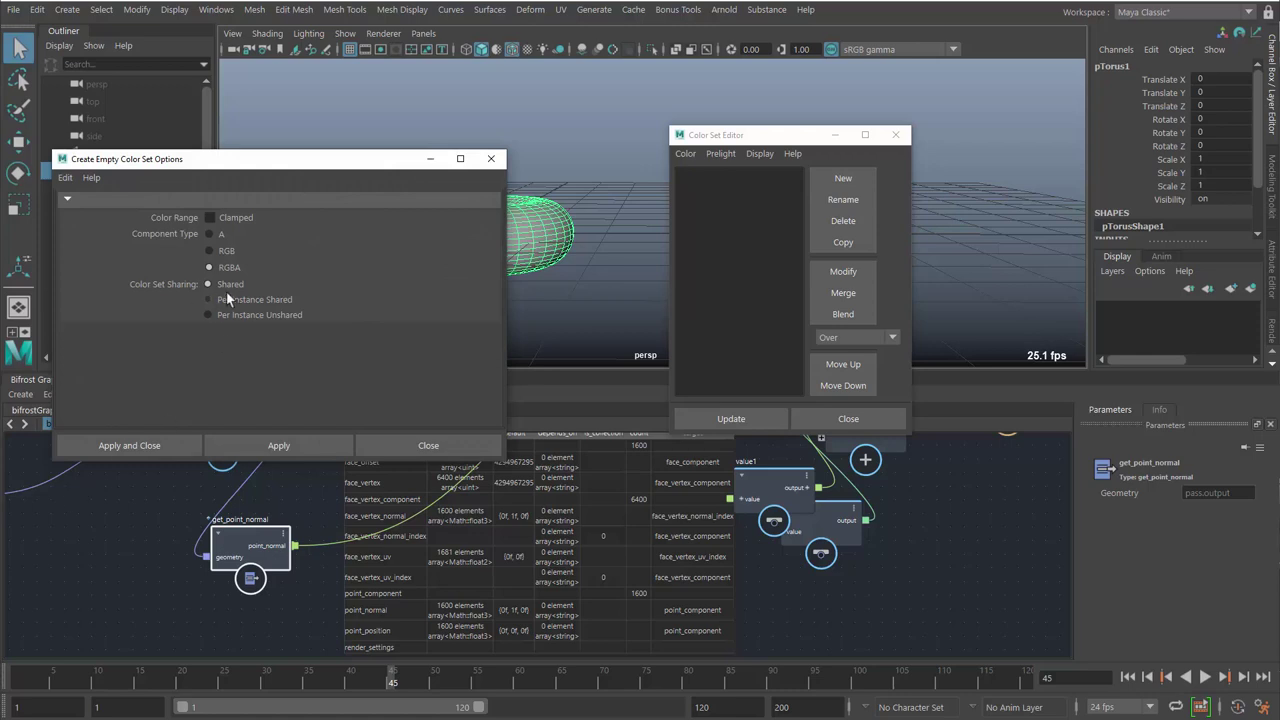
{"action": "left_click", "coordinate": [146, 447]}
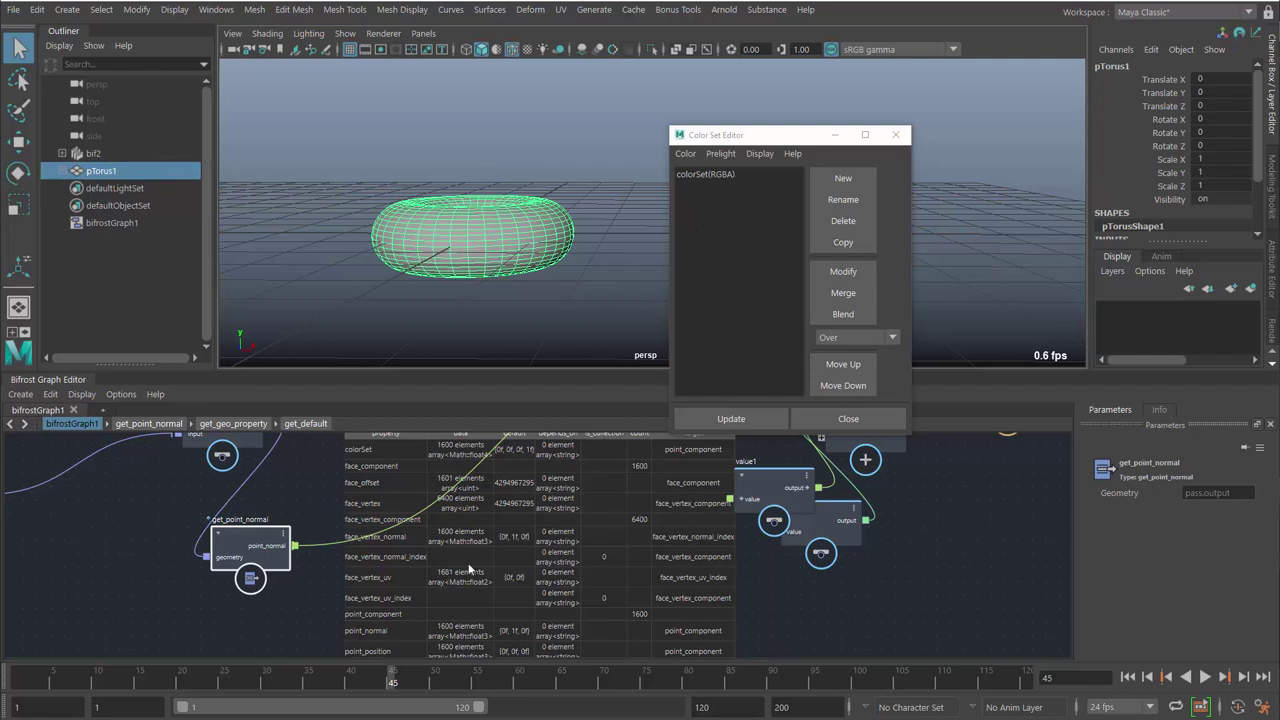
{"action": "scroll", "coordinate": [480, 577], "scroll_direction": "up", "scroll_amount": 4}
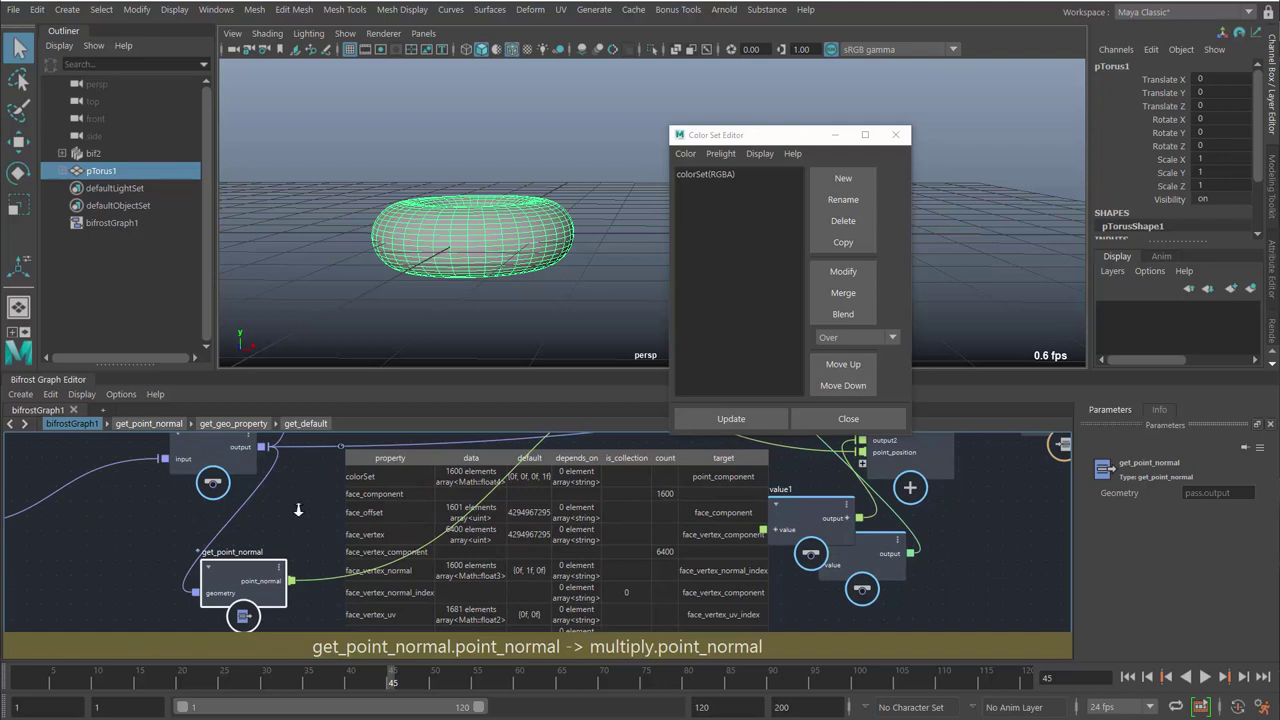
Step: Undo and redo the color set creation on pTorus1 to compare the properties listed in the watchpoint table
{"action": "scroll", "coordinate": [298, 510], "scroll_direction": "down", "scroll_amount": 1}
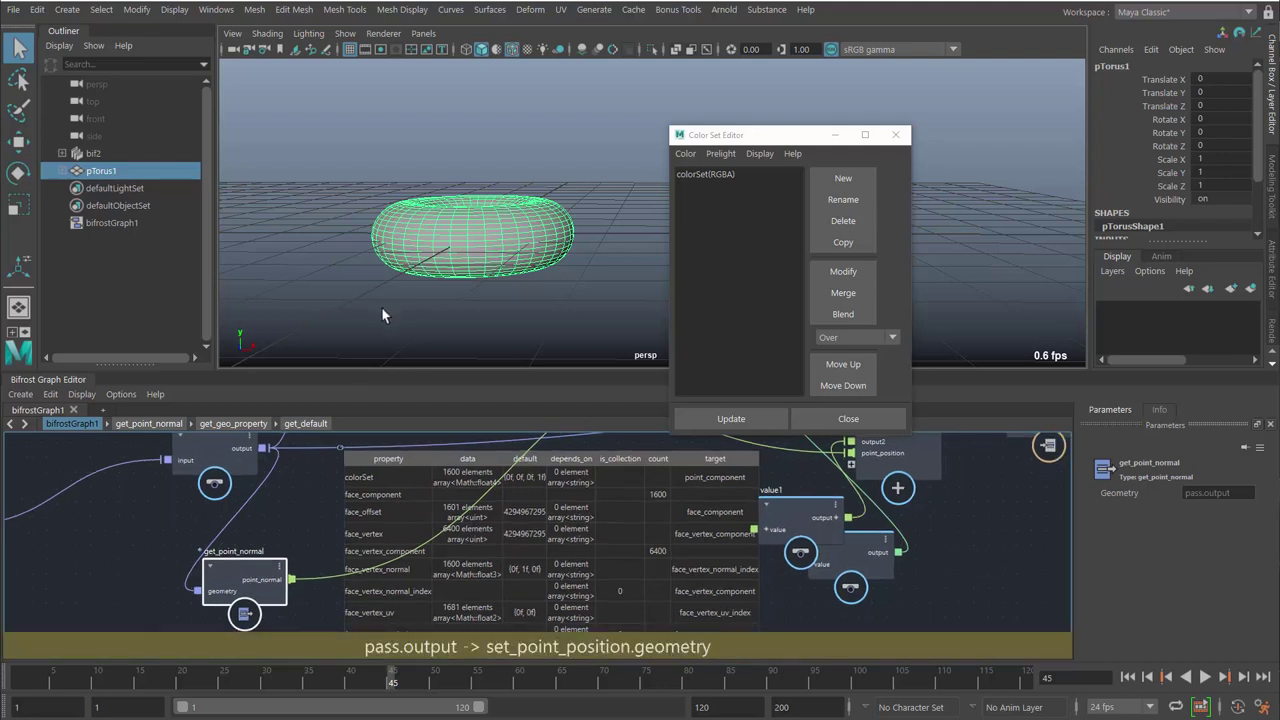
{"action": "key", "text": "ctrl+z"}
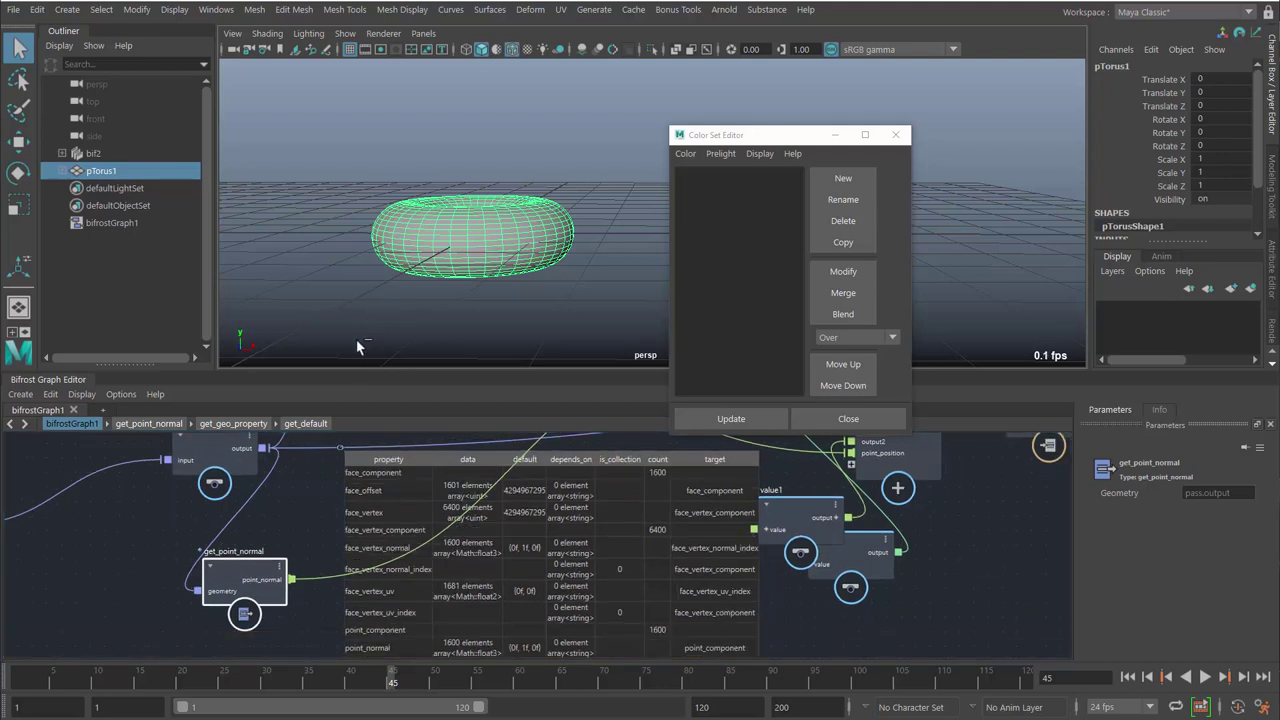
{"action": "key", "text": "ctrl+y"}
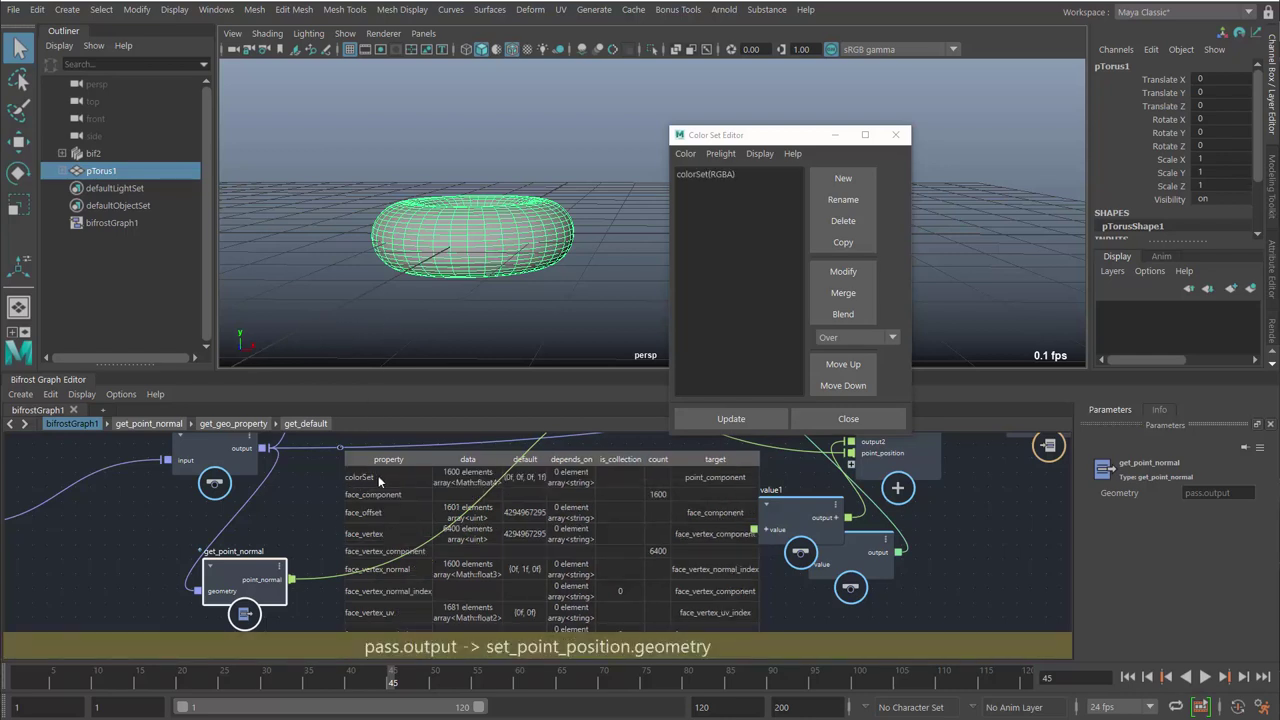
Step: Rename the torus's color set to myColor, check its entry in the watchpoint table and close the Color Set Editor
{"action": "left_click", "coordinate": [694, 174]}
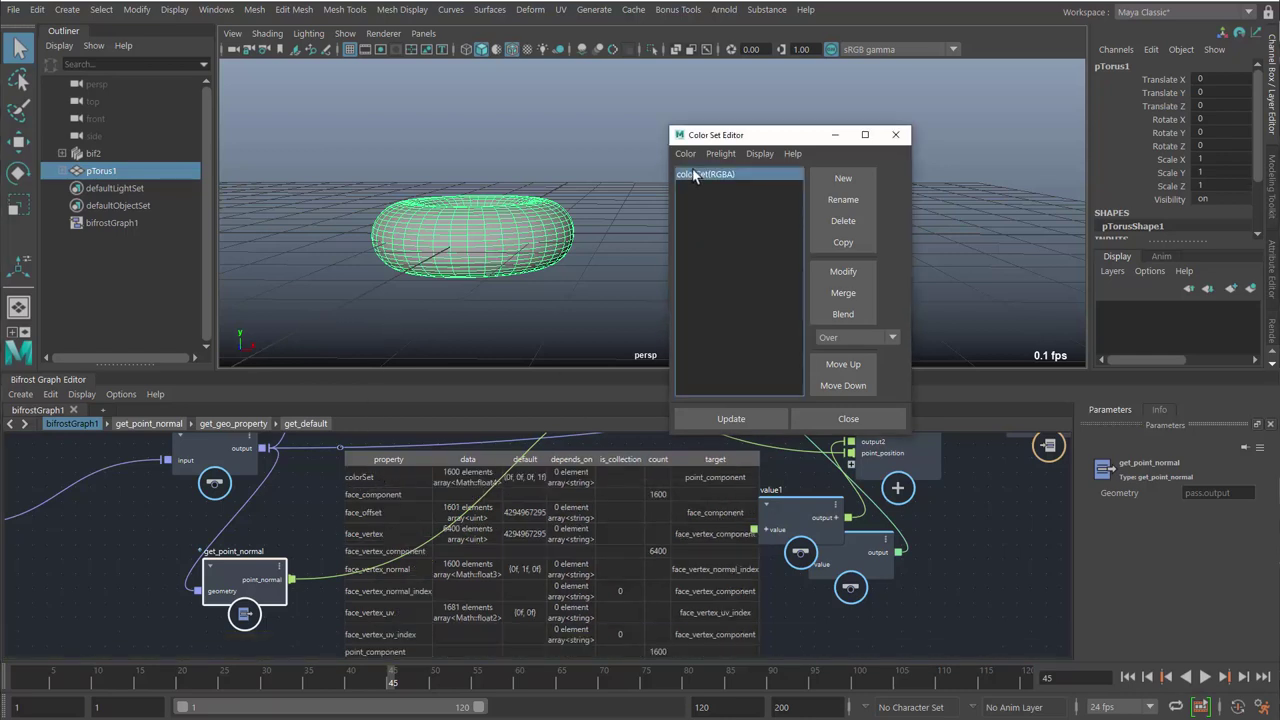
{"action": "left_click", "coordinate": [836, 201]}
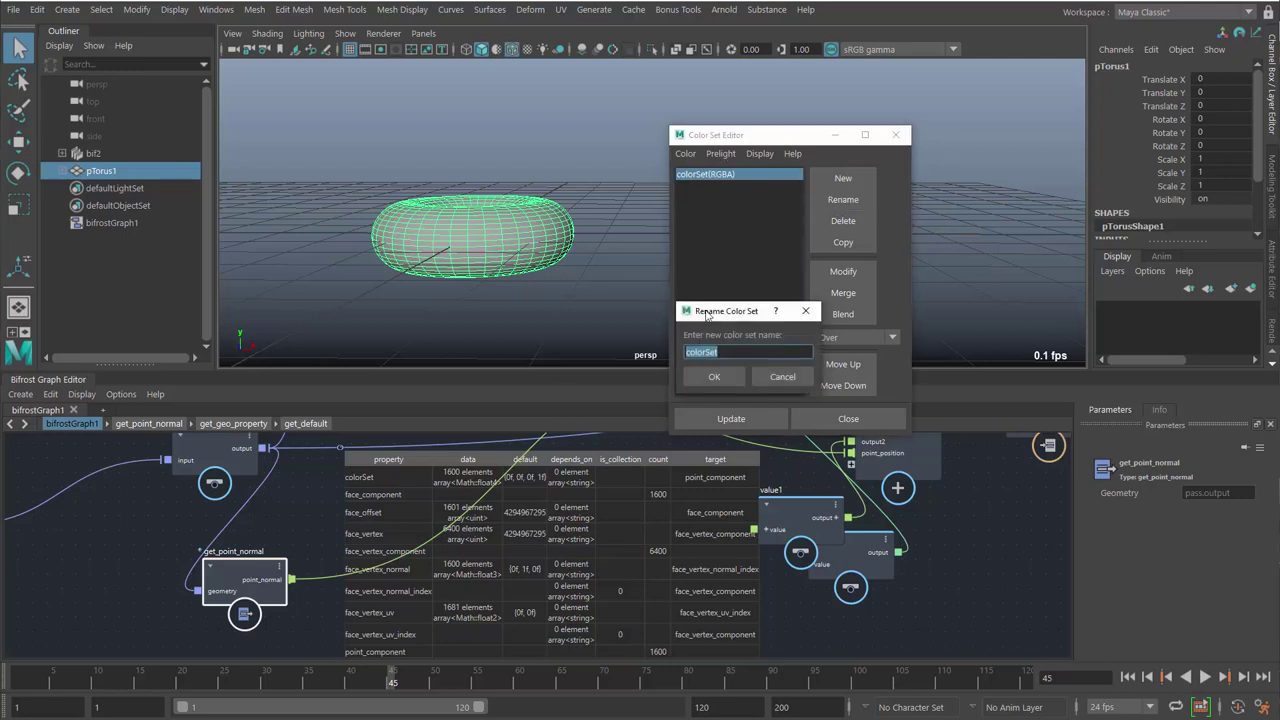
{"action": "type", "text": "myS"}
{"action": "key", "text": "BackSpace"}
{"action": "type", "text": "Color"}
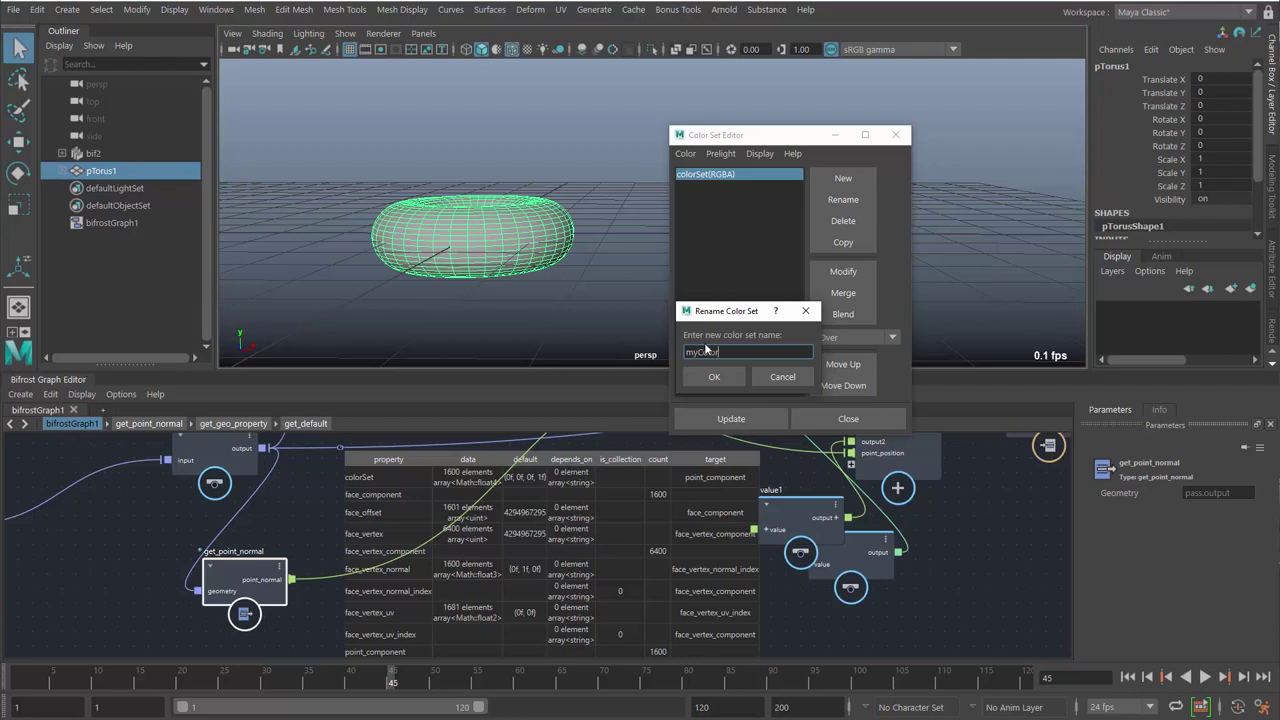
{"action": "key", "text": "Return"}
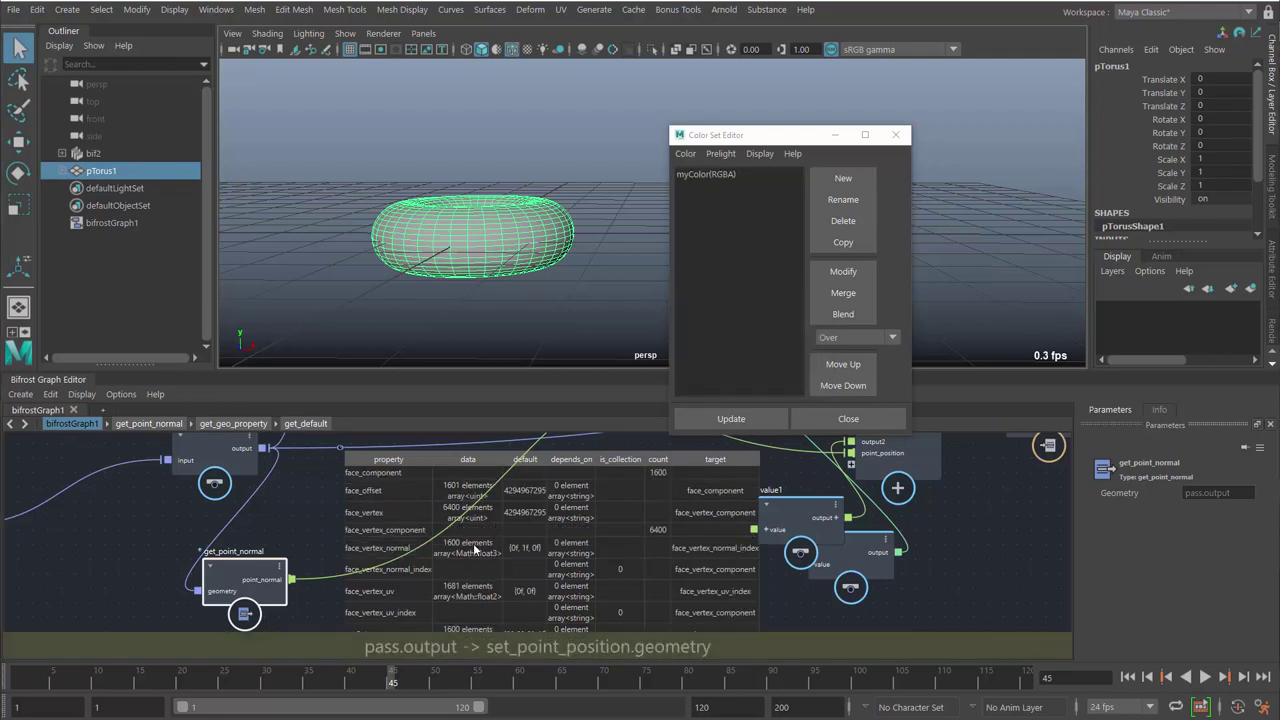
{"action": "middle_click_drag", "start_coordinate": [303, 530], "coordinate": [301, 465], "text": "alt"}
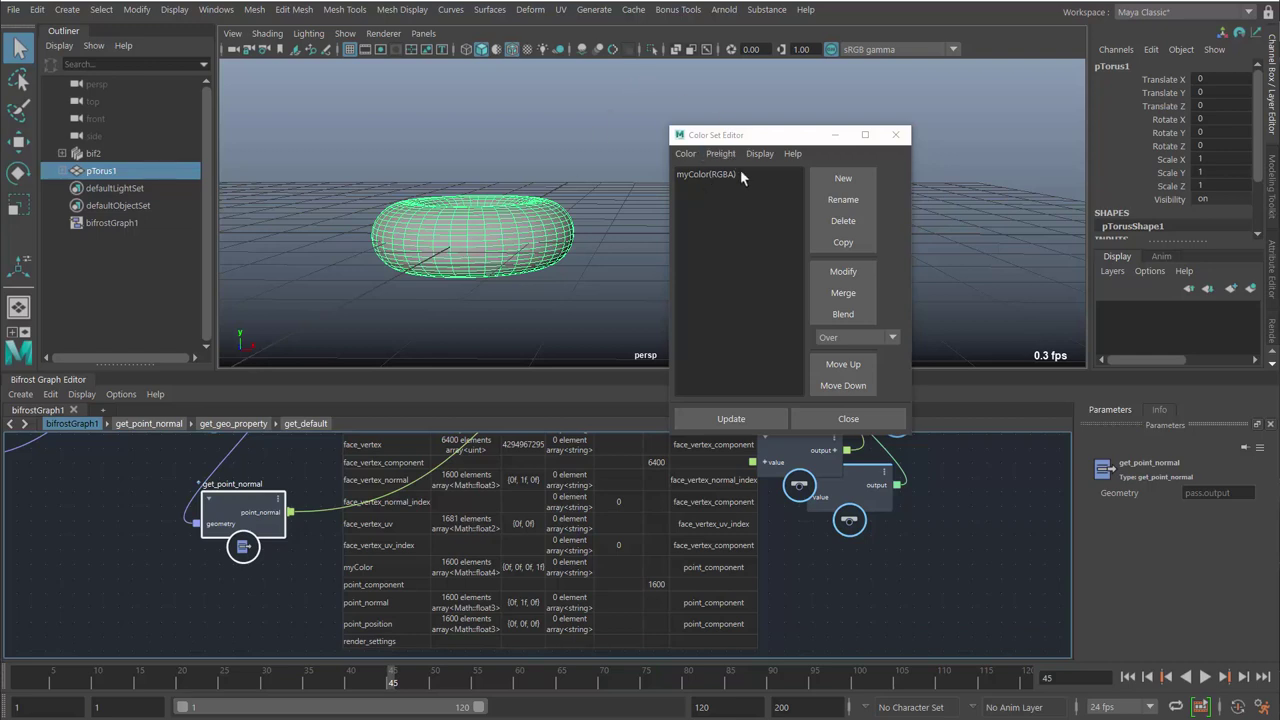
{"action": "left_click", "coordinate": [848, 418]}
Step: Remove the watchpoint from the pass node's output connection and shift the get_point_normal node further away from the pass node
{"action": "middle_click_drag", "start_coordinate": [318, 558], "coordinate": [354, 646]}
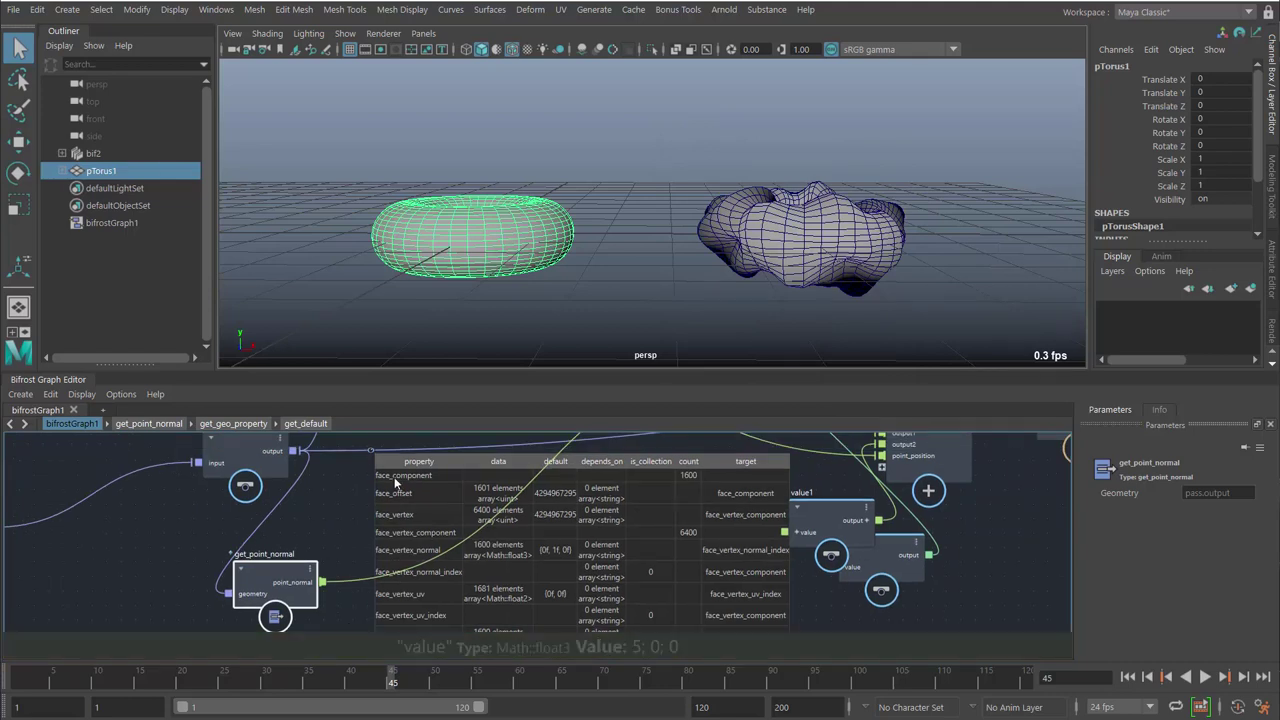
{"action": "right_click", "coordinate": [376, 452]}
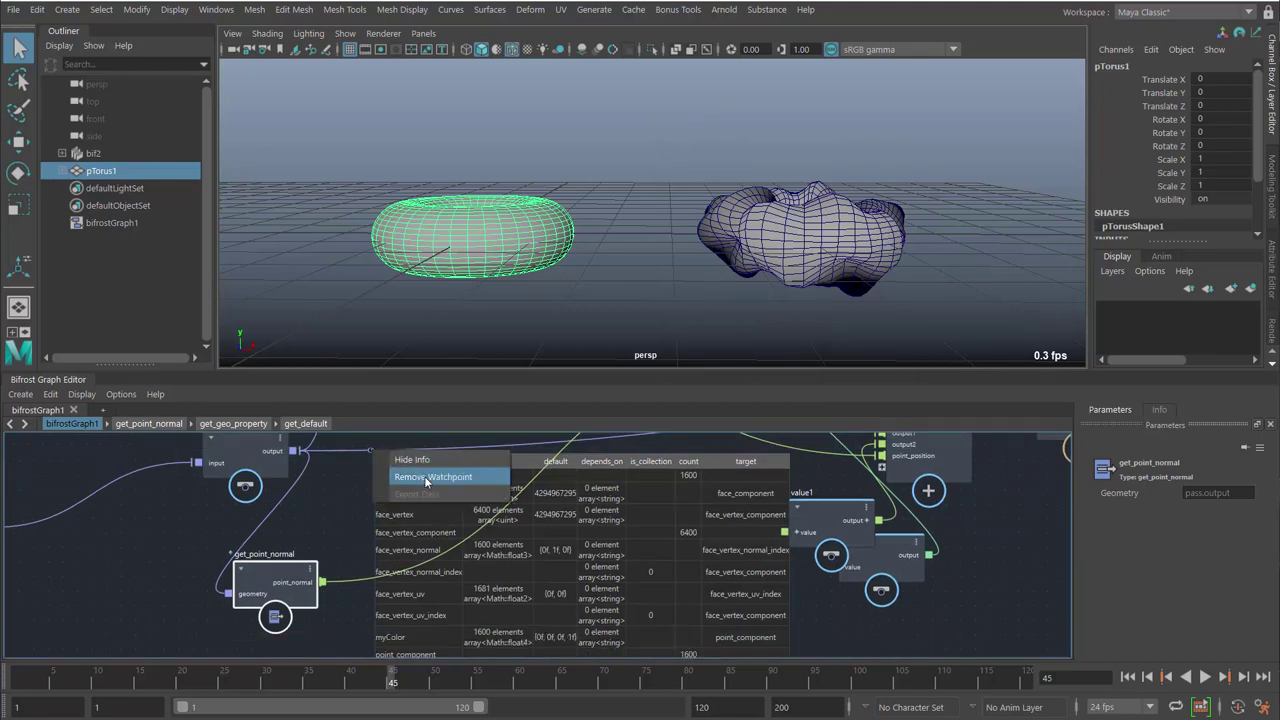
{"action": "left_click", "coordinate": [425, 476]}
{"action": "middle_click_drag", "start_coordinate": [574, 556], "coordinate": [562, 620]}
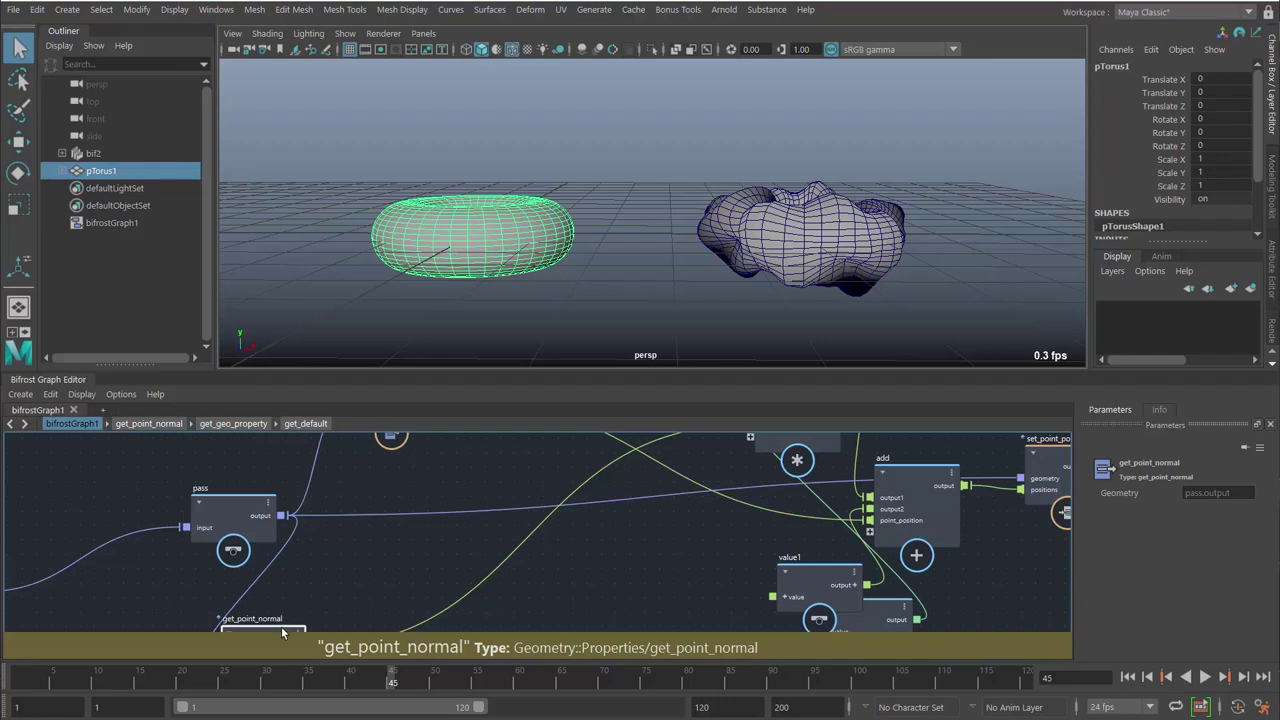
{"action": "left_click_drag", "start_coordinate": [281, 626], "coordinate": [407, 622]}
{"action": "middle_click_drag", "start_coordinate": [425, 525], "coordinate": [491, 551]}
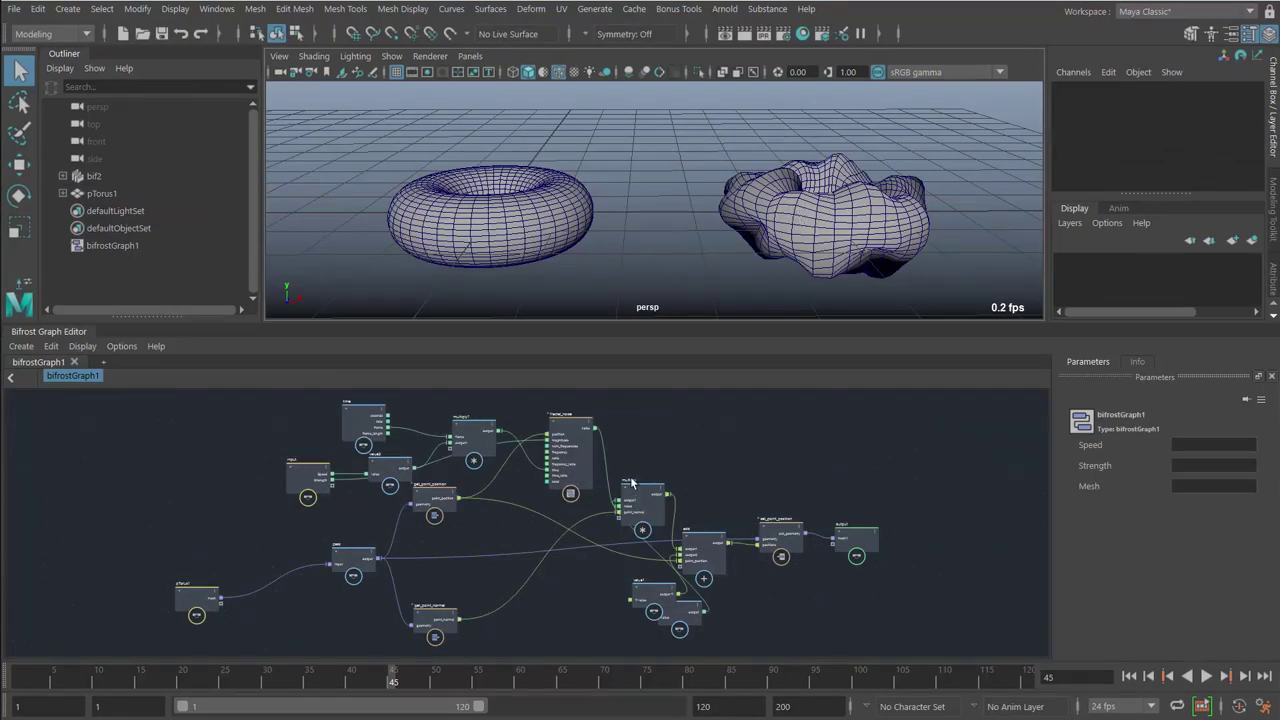
Step: Activate vertex color painting on pTorus1 for the pTorusShape1 vertexColorRGB attribute
{"action": "middle_click_drag", "start_coordinate": [549, 244], "coordinate": [694, 268], "text": "alt"}
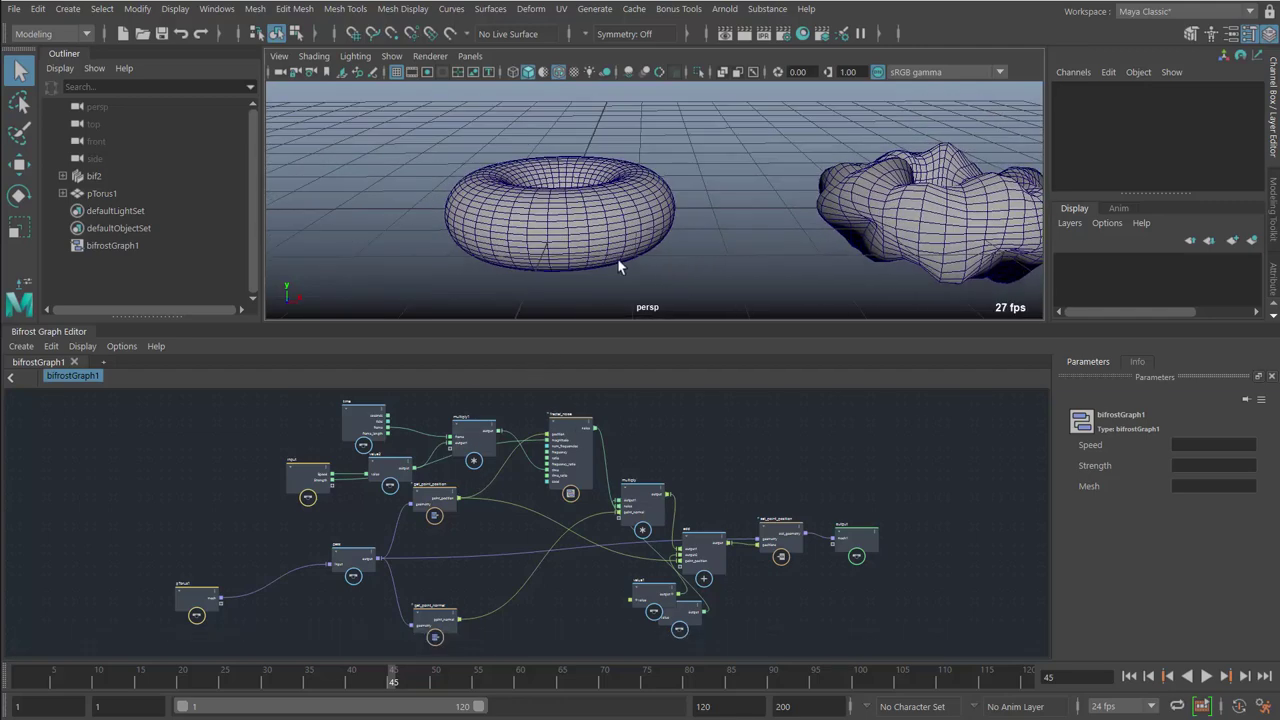
{"action": "left_click", "coordinate": [595, 203]}
{"action": "right_click", "coordinate": [595, 203]}
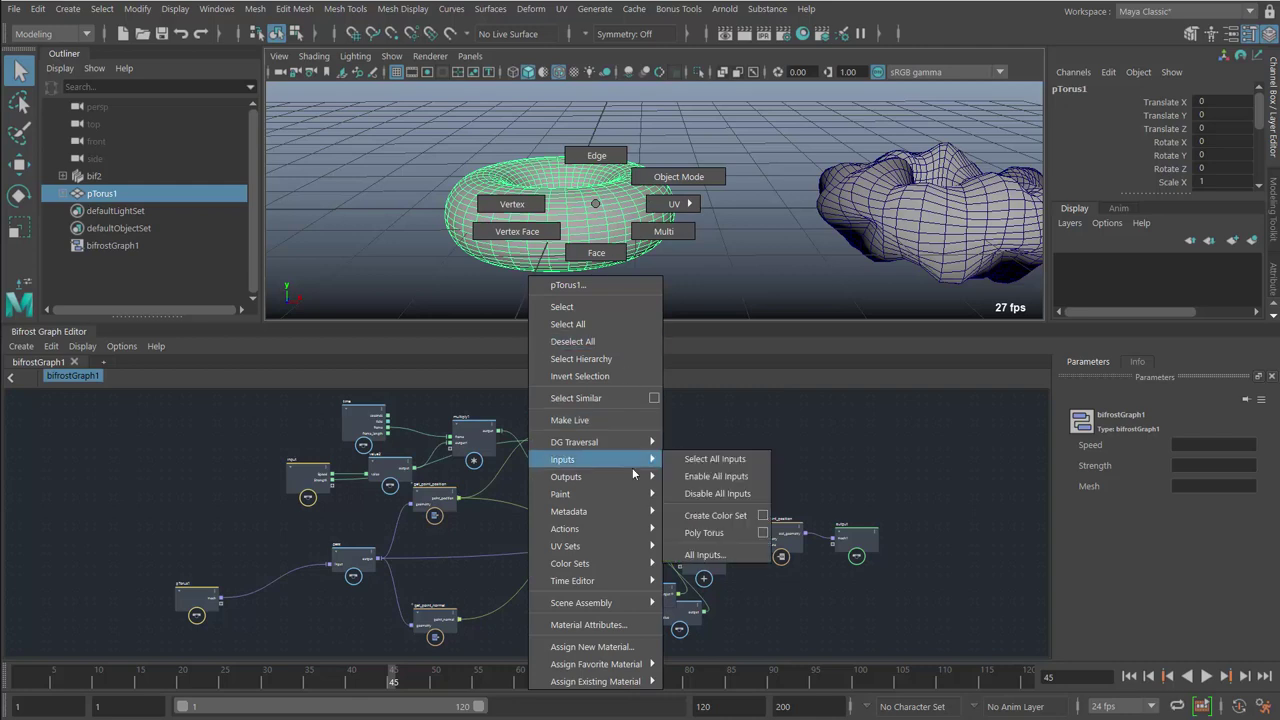
{"action": "mouse_move", "coordinate": [629, 493]}
{"action": "mouse_move", "coordinate": [694, 528]}
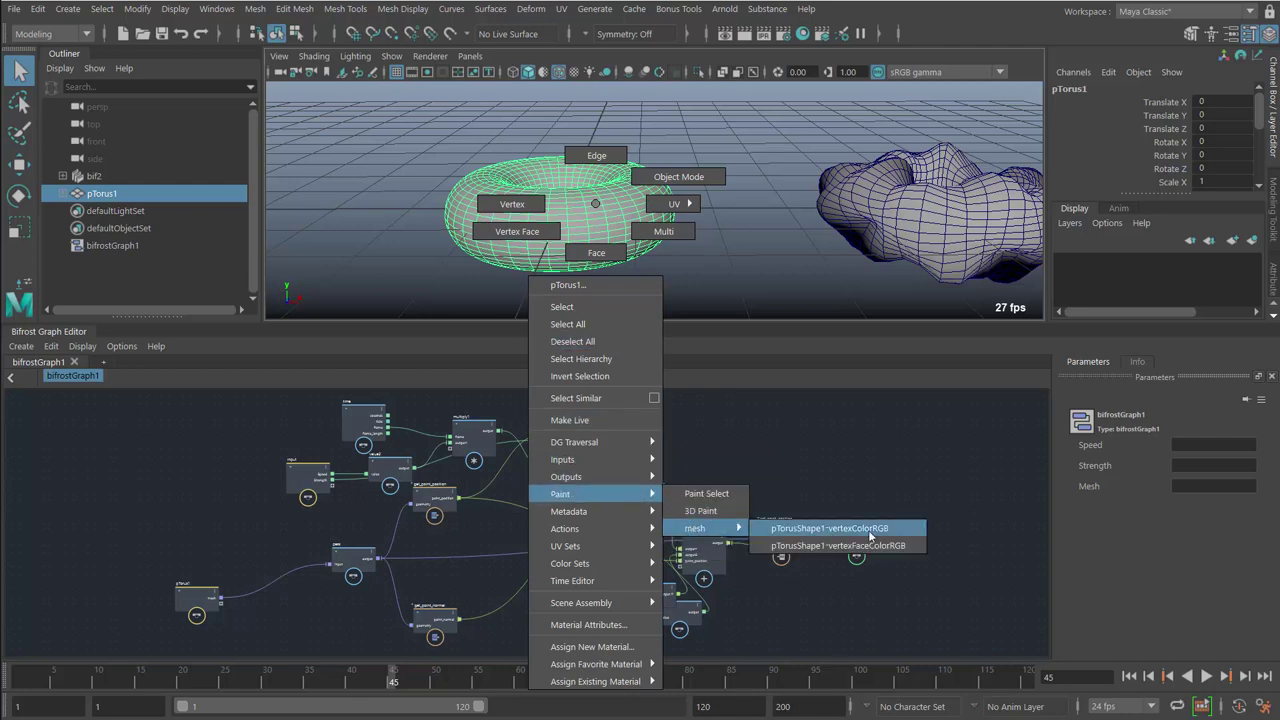
{"action": "left_click", "coordinate": [868, 529]}
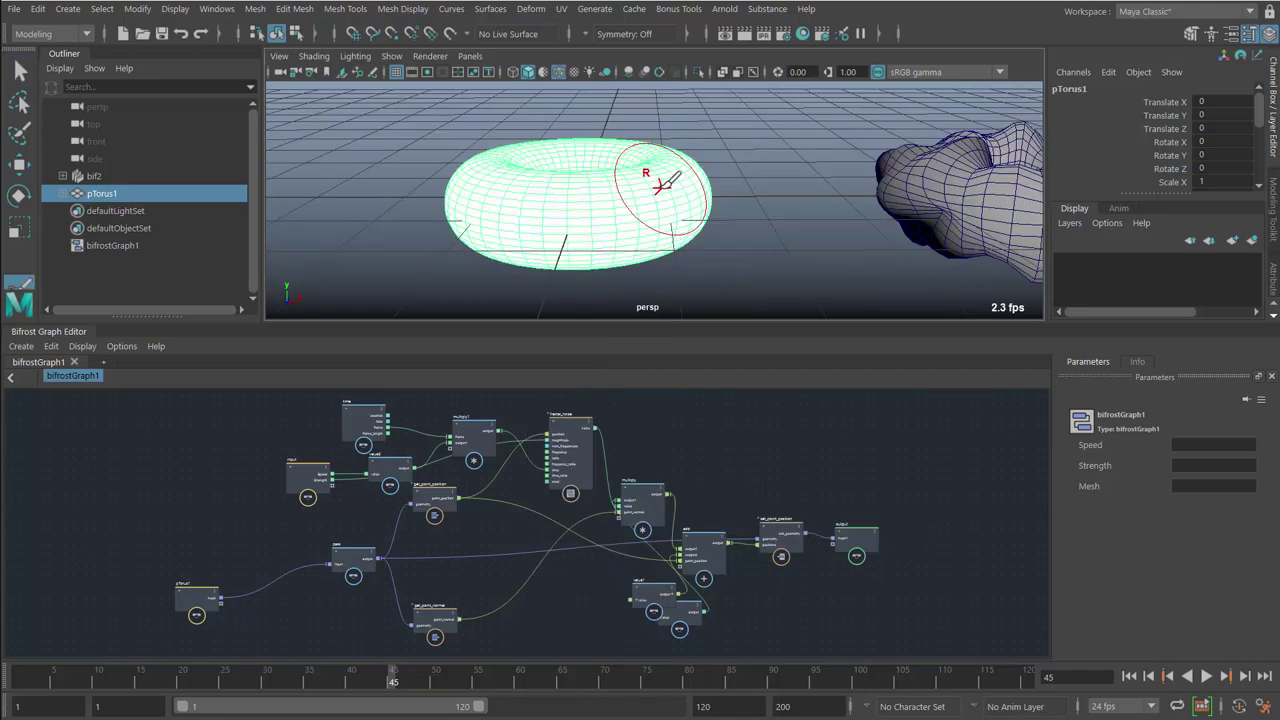
Step: Paint one half of the torus black and smooth the border between the black and white halves
{"action": "mouse_move", "coordinate": [671, 186]}
{"action": "left_mouse_down", "text": "alt"}
{"action": "mouse_move", "coordinate": [646, 194]}
{"action": "mouse_move", "coordinate": [650, 165]}
{"action": "mouse_move", "coordinate": [630, 240]}
{"action": "mouse_move", "coordinate": [590, 235]}
{"action": "mouse_move", "coordinate": [677, 232]}
{"action": "mouse_move", "coordinate": [667, 155]}
{"action": "mouse_move", "coordinate": [654, 172]}
{"action": "mouse_move", "coordinate": [641, 162]}
{"action": "mouse_move", "coordinate": [628, 224]}
{"action": "left_mouse_up", "text": "alt"}
{"action": "mouse_move", "coordinate": [696, 168]}
{"action": "left_mouse_down"}
{"action": "mouse_move", "coordinate": [639, 254]}
{"action": "mouse_move", "coordinate": [638, 308]}
{"action": "left_mouse_up"}
{"action": "mouse_move", "coordinate": [678, 180]}
{"action": "left_mouse_down"}
{"action": "mouse_move", "coordinate": [636, 178]}
{"action": "mouse_move", "coordinate": [650, 145]}
{"action": "mouse_move", "coordinate": [615, 184]}
{"action": "left_mouse_up"}
{"action": "mouse_move", "coordinate": [681, 214]}
{"action": "left_mouse_down", "text": "alt"}
{"action": "mouse_move", "coordinate": [676, 89]}
{"action": "mouse_move", "coordinate": [674, 184]}
{"action": "left_mouse_up", "text": "alt"}
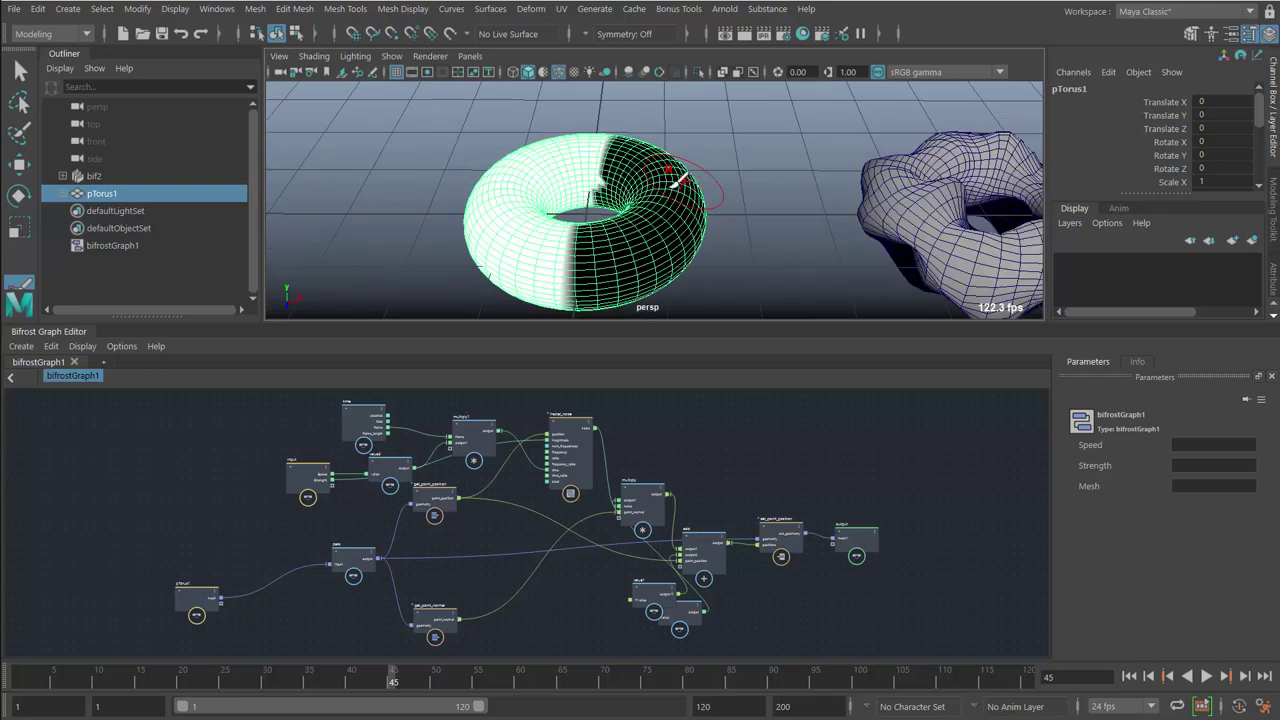
{"action": "left_click_drag", "start_coordinate": [605, 163], "coordinate": [588, 122], "text": "alt"}
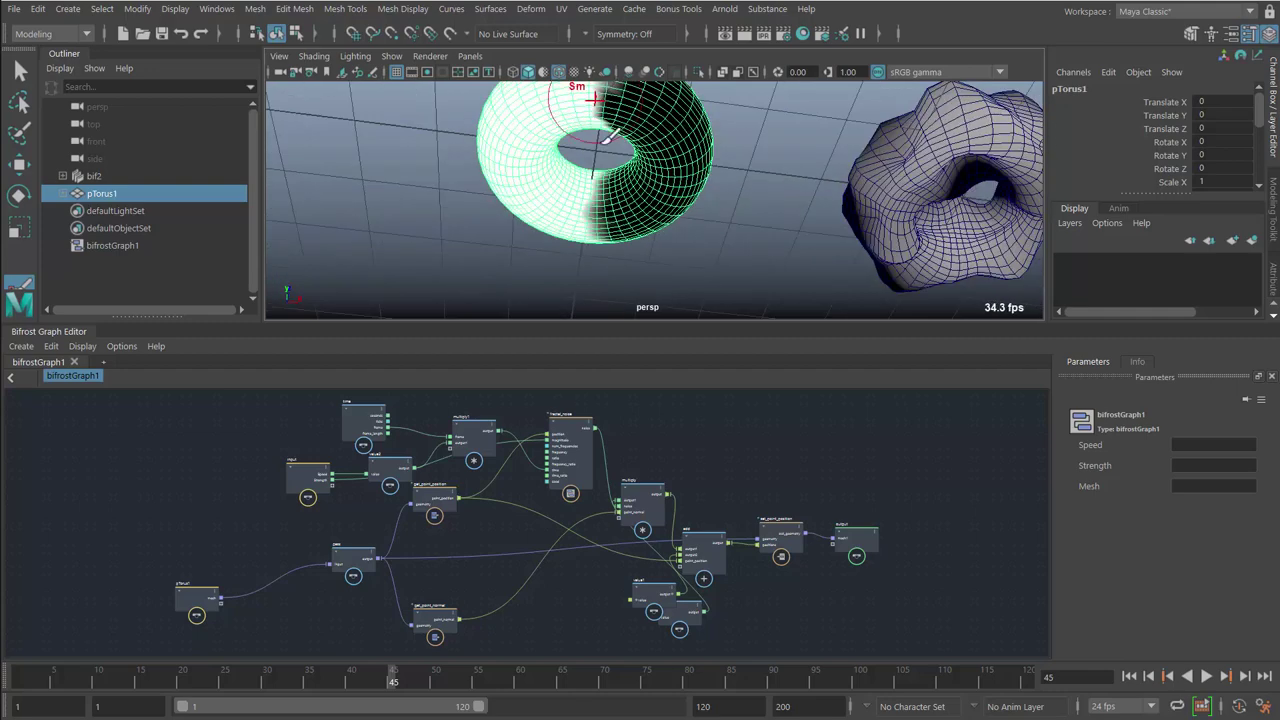
{"action": "left_click_drag", "start_coordinate": [597, 177], "coordinate": [576, 226], "text": "alt"}
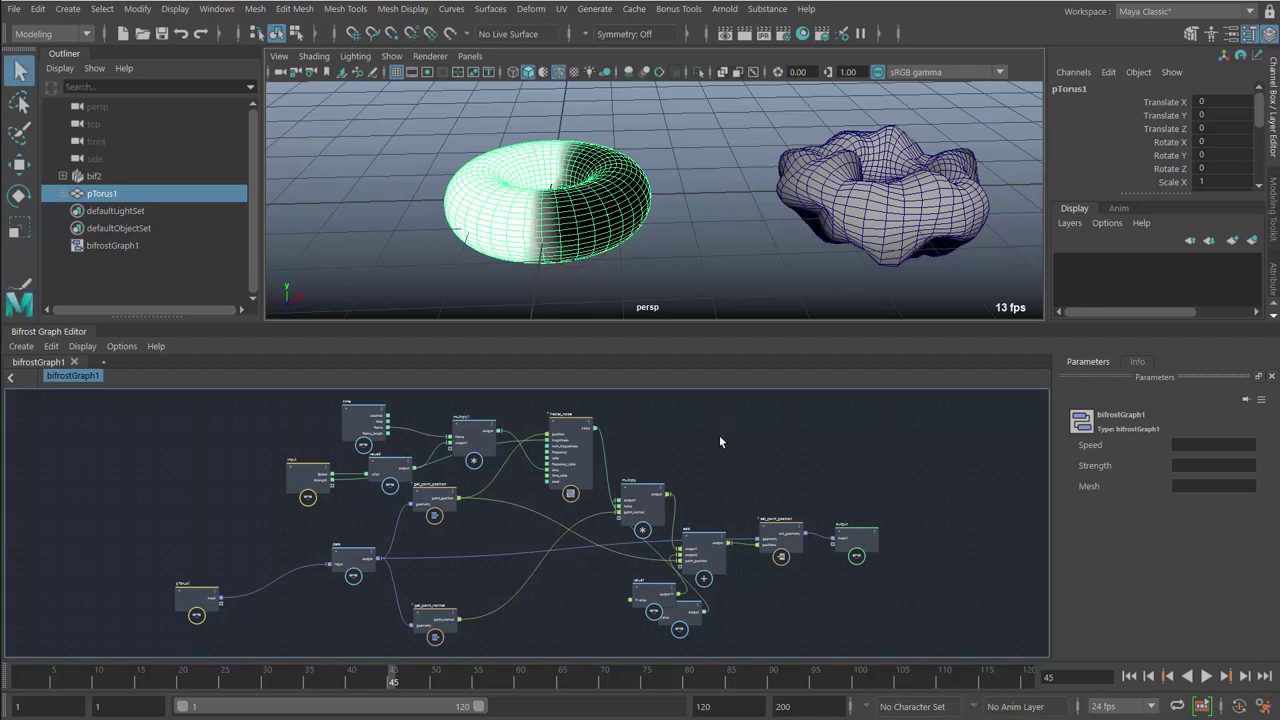
Step: Look inside the get_point_position compound to examine how it reads its property, and return to the bifrostGraph1 level
{"action": "scroll", "coordinate": [485, 527], "scroll_direction": "up", "scroll_amount": 6}
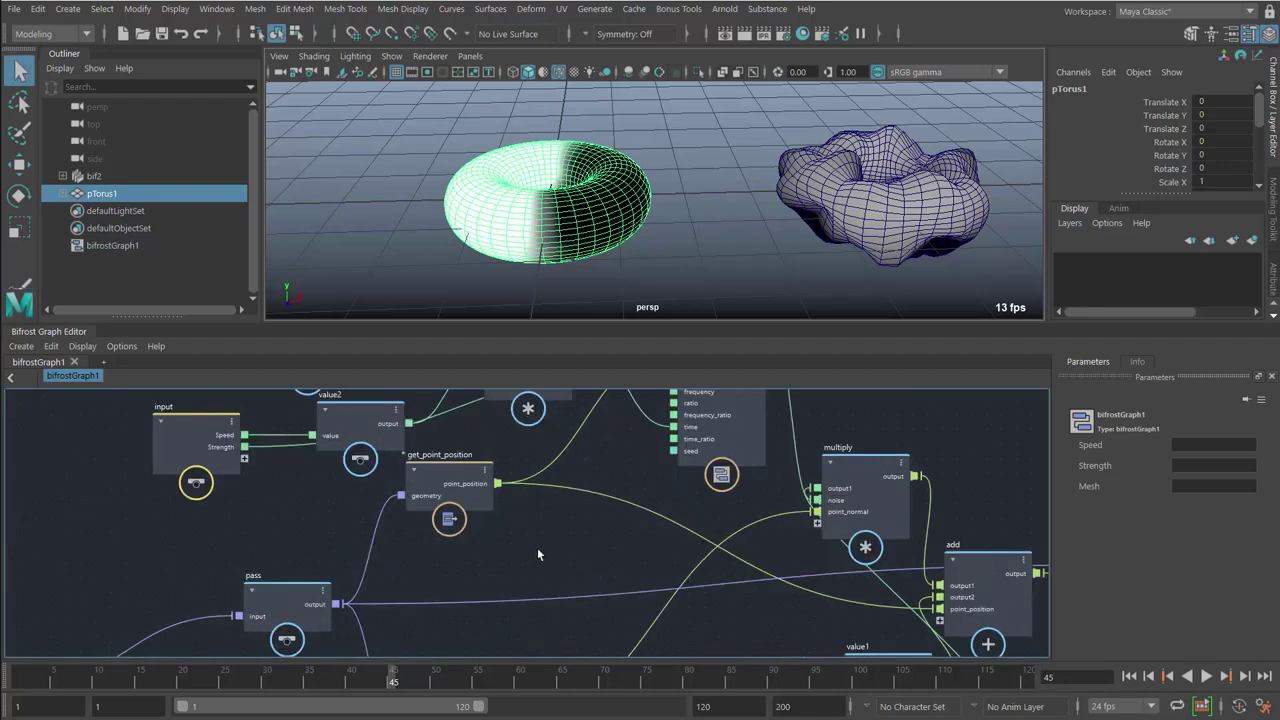
{"action": "middle_click_drag", "start_coordinate": [530, 524], "coordinate": [550, 385], "text": "alt"}
{"action": "middle_click_drag", "start_coordinate": [567, 447], "coordinate": [576, 637], "text": "alt"}
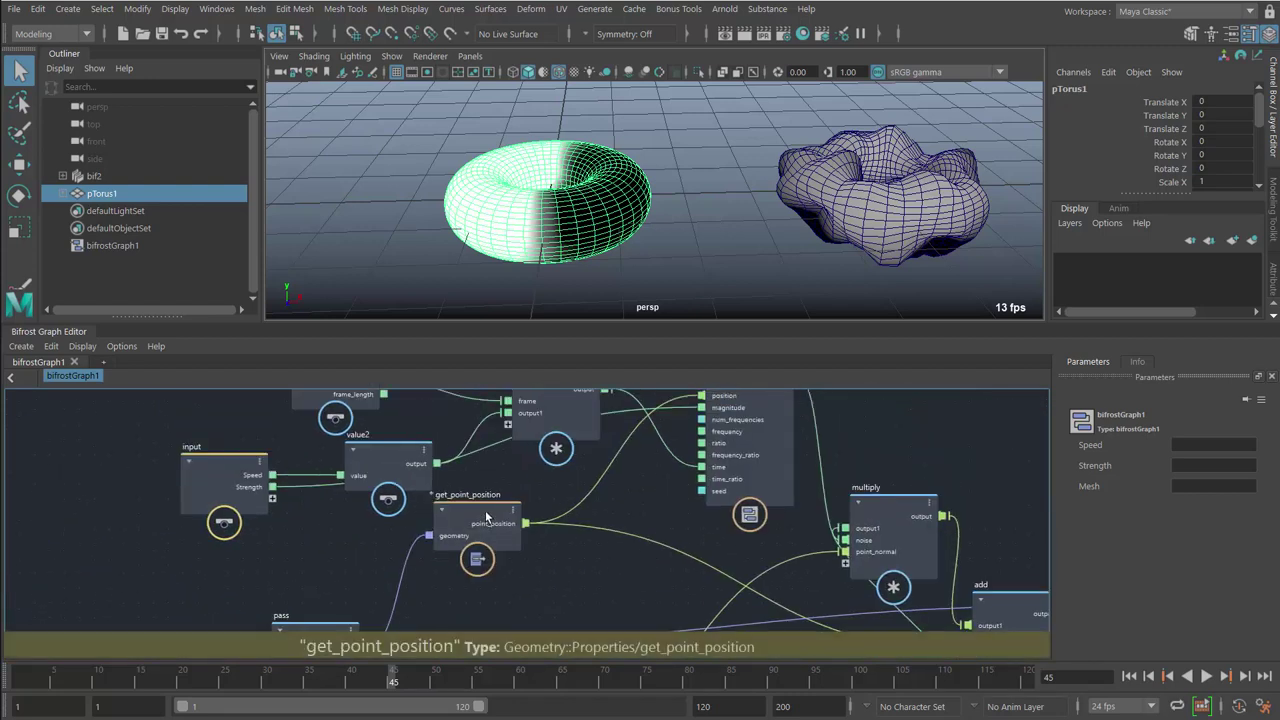
{"action": "double_click", "coordinate": [486, 516]}
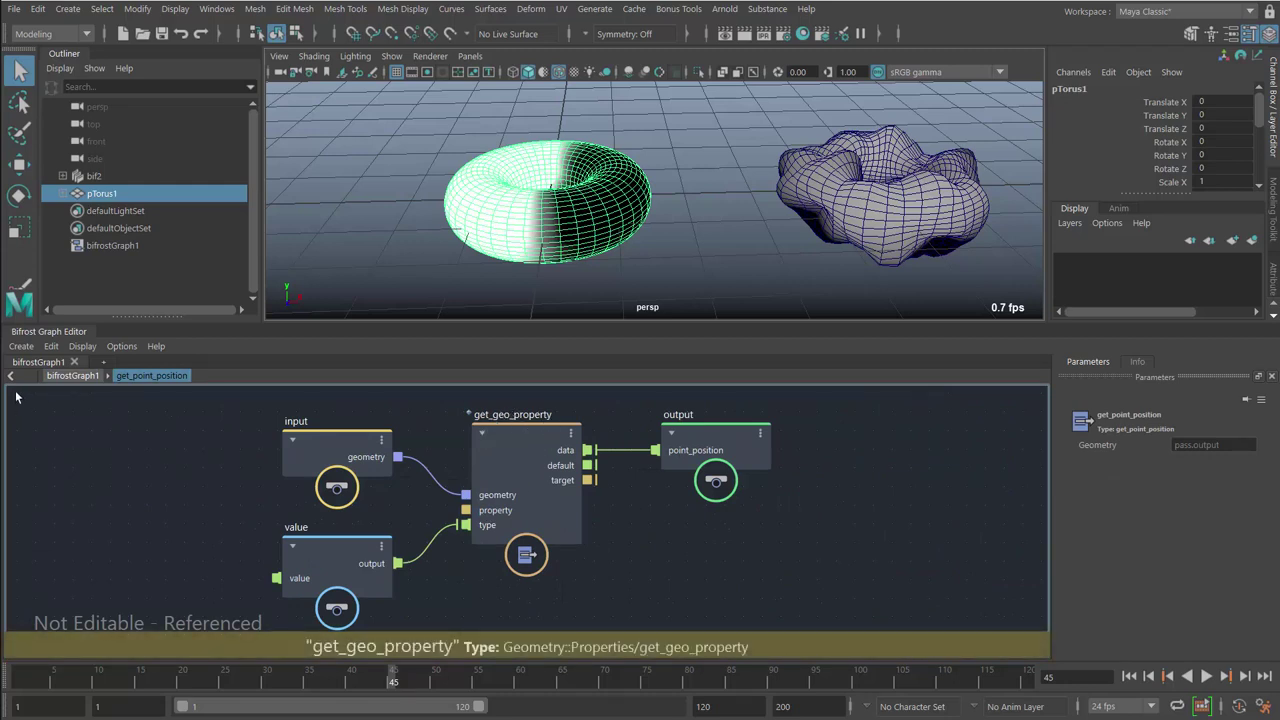
{"action": "left_click", "coordinate": [57, 376]}
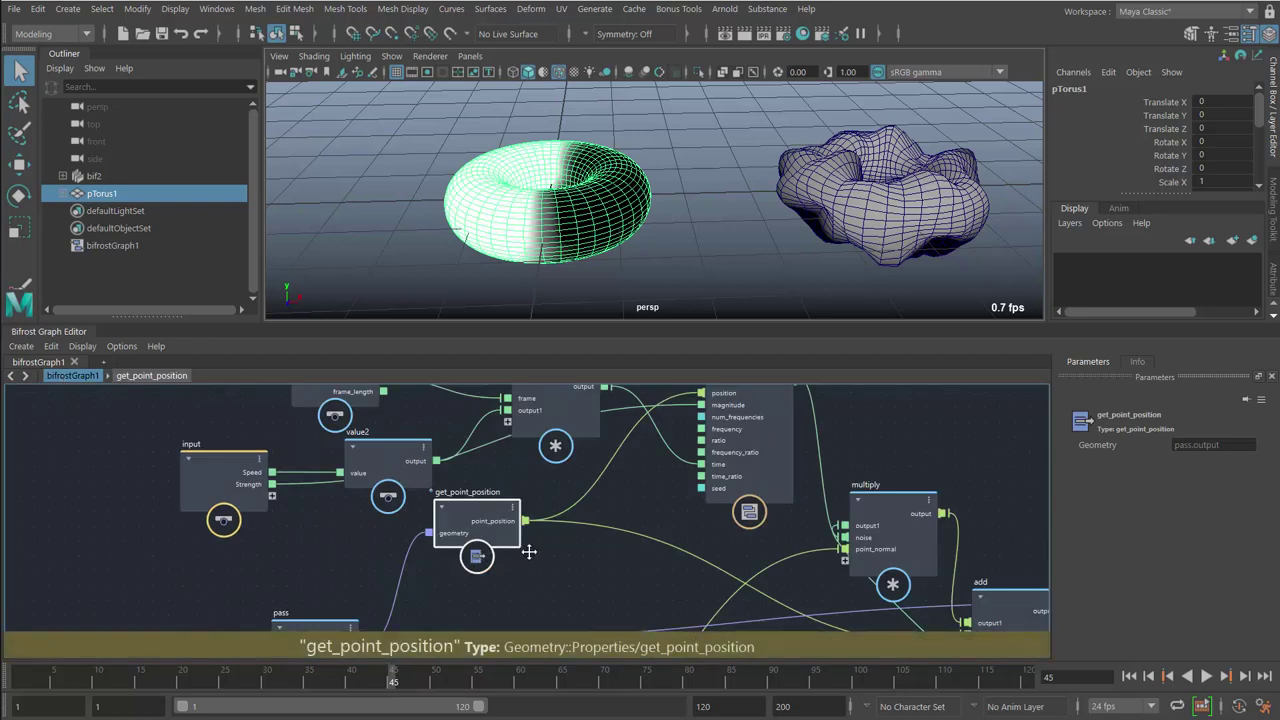
Step: Add a get_geo_property node to the graph and place it between the pass and add nodes
{"action": "middle_click_drag", "start_coordinate": [529, 552], "coordinate": [528, 443]}
{"action": "left_click", "coordinate": [531, 454]}
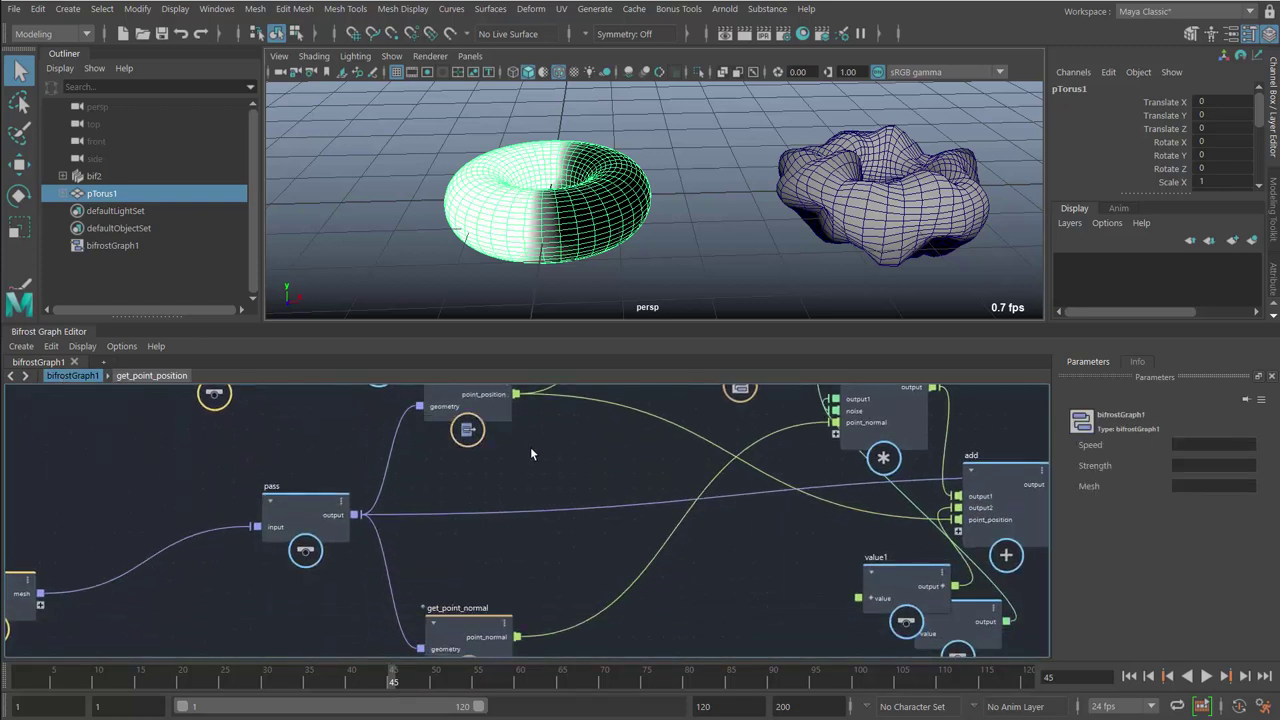
{"action": "key", "text": "Tab"}
{"action": "type", "text": "ggp"}
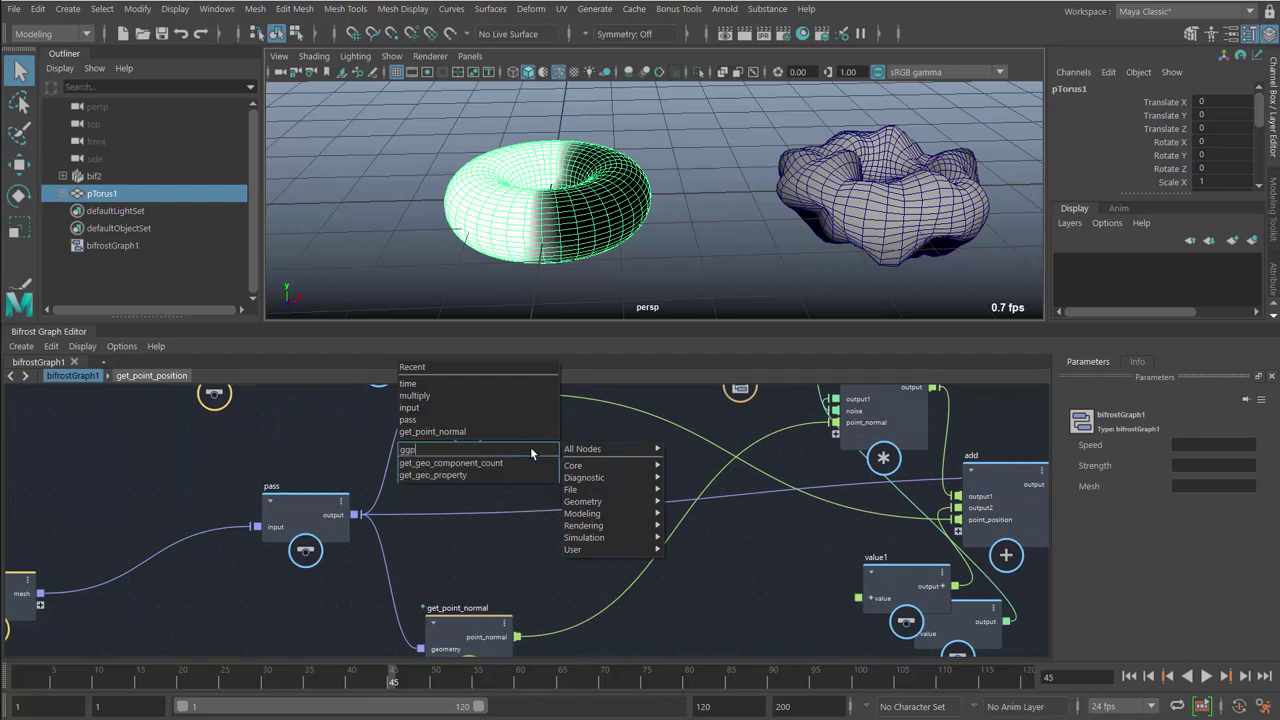
{"action": "left_click", "coordinate": [477, 461]}
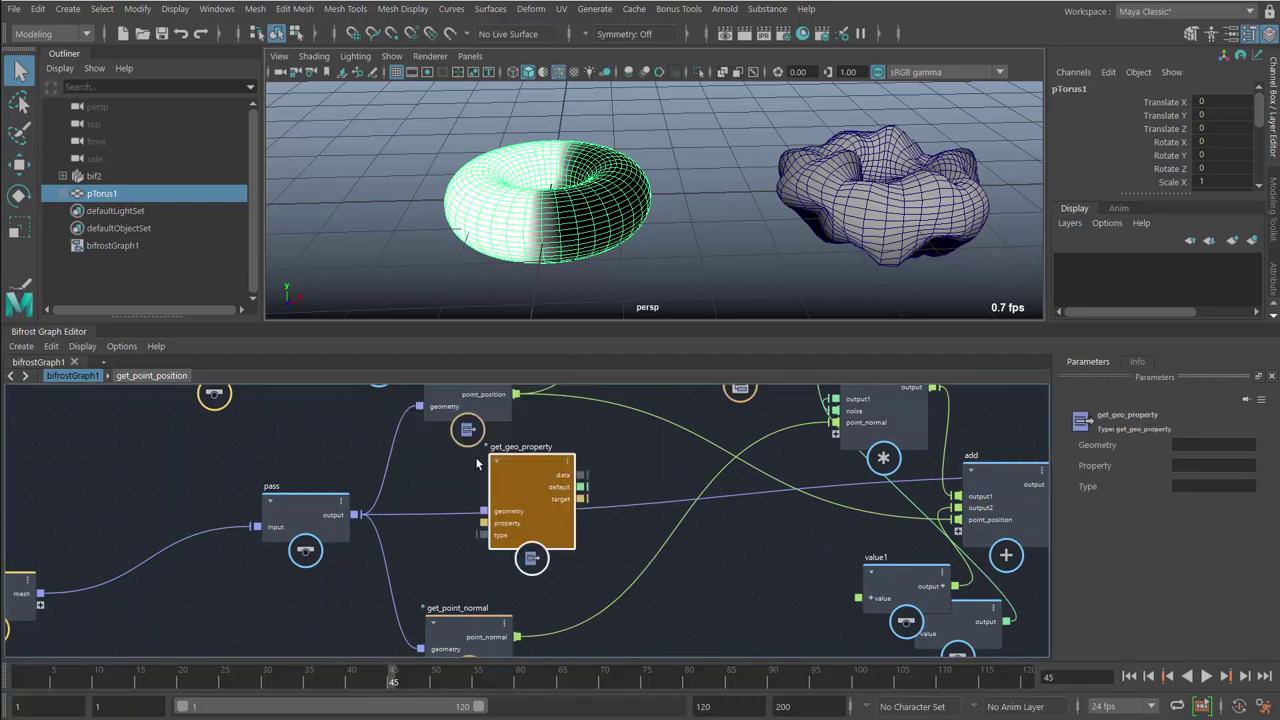
{"action": "left_click_drag", "start_coordinate": [503, 459], "coordinate": [543, 457]}
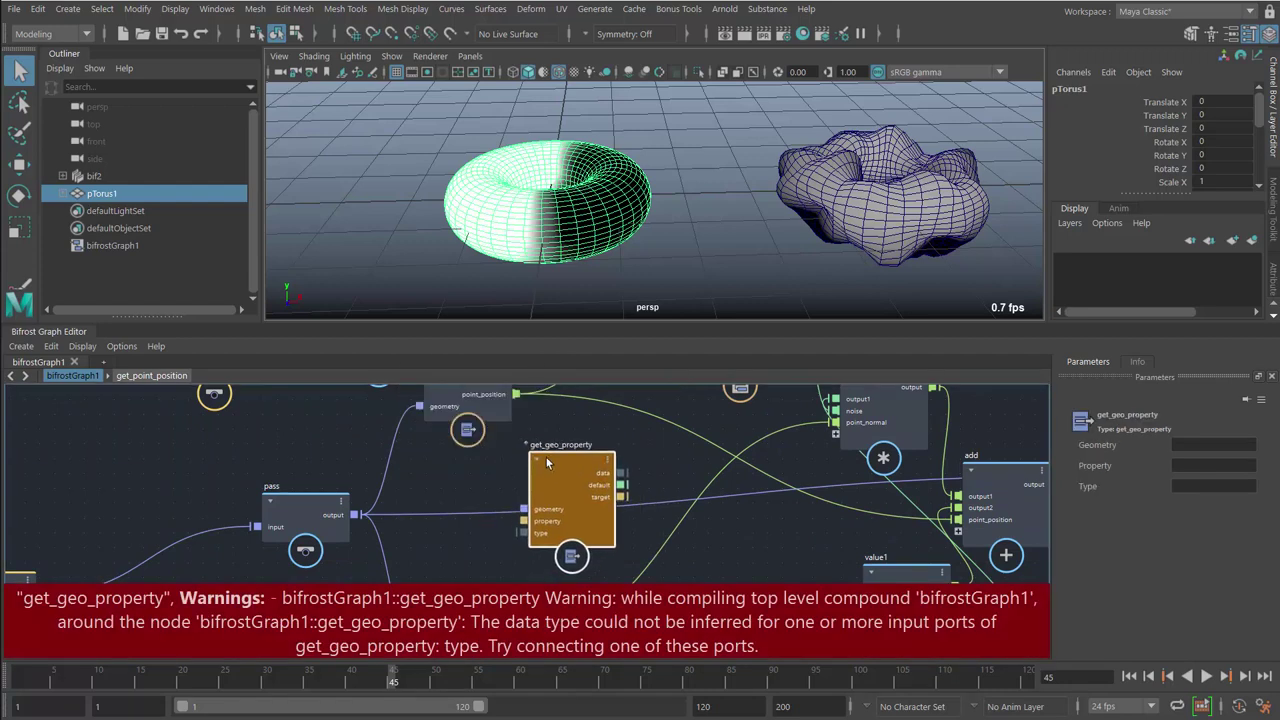
{"action": "left_click", "coordinate": [475, 473]}
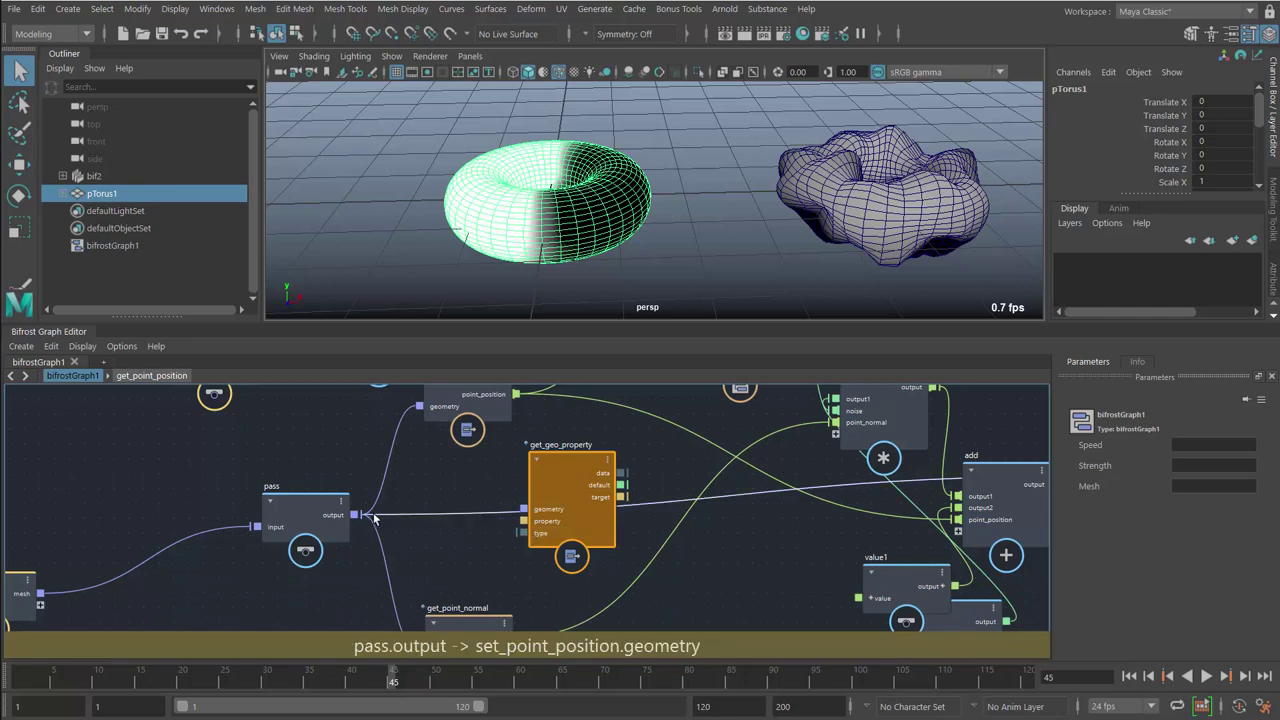
Step: Connect the pass node's output to the geometry input of get_geo_property and adjust the node's position slightly
{"action": "left_click_drag", "start_coordinate": [356, 515], "coordinate": [521, 510]}
{"action": "left_click_drag", "start_coordinate": [561, 464], "coordinate": [564, 455]}
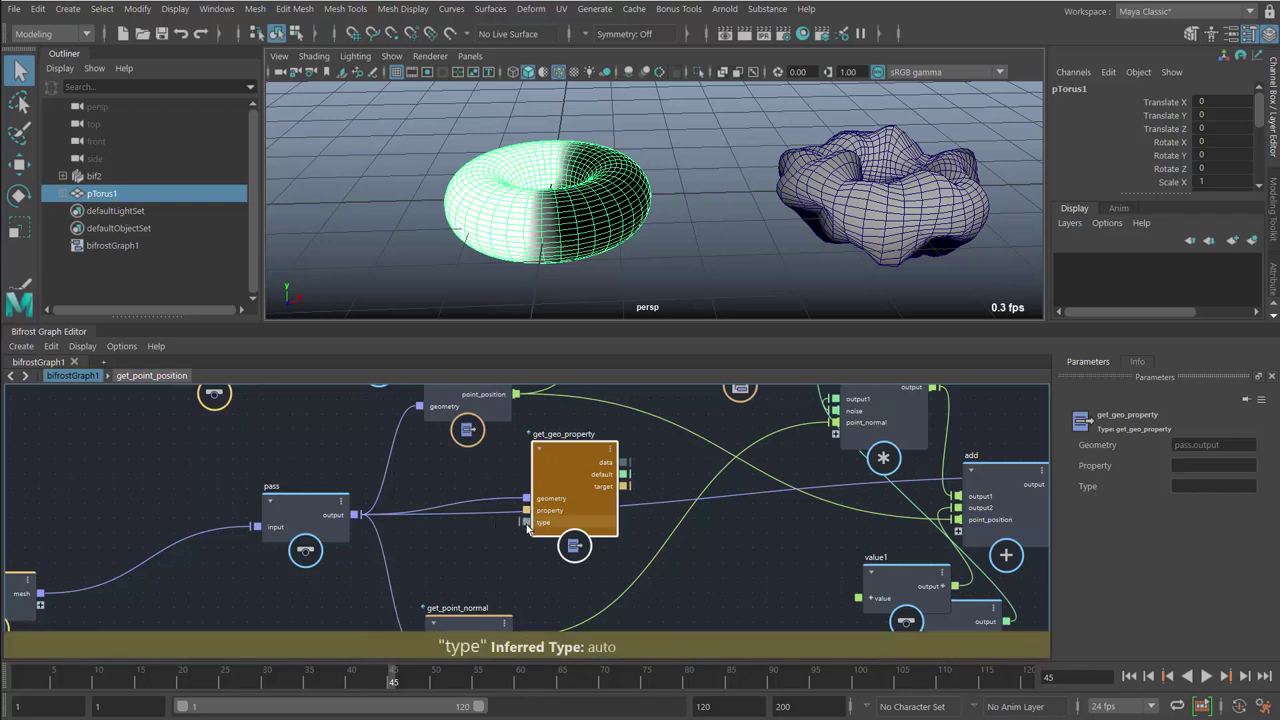
{"action": "left_click_drag", "start_coordinate": [572, 461], "coordinate": [576, 466]}
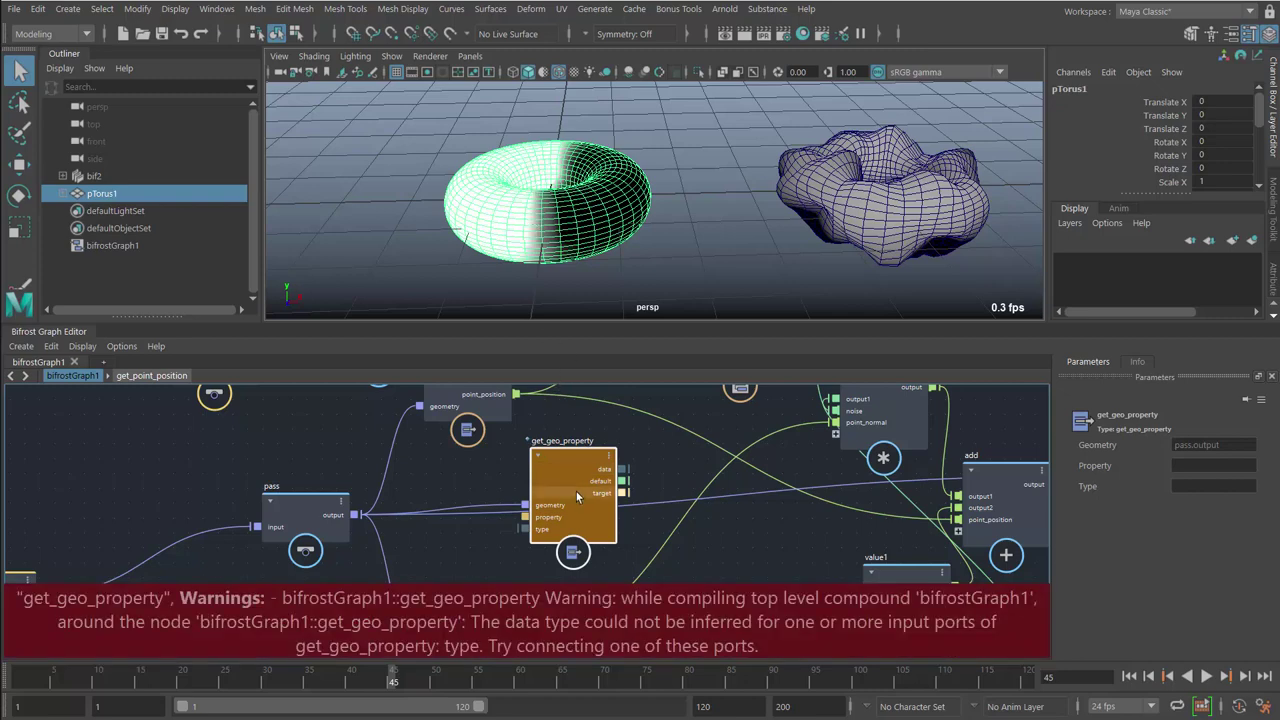
Step: Create a value node for the type input of get_geo_property and set its type to a 1D array of Math::float4
{"action": "right_click", "coordinate": [526, 529]}
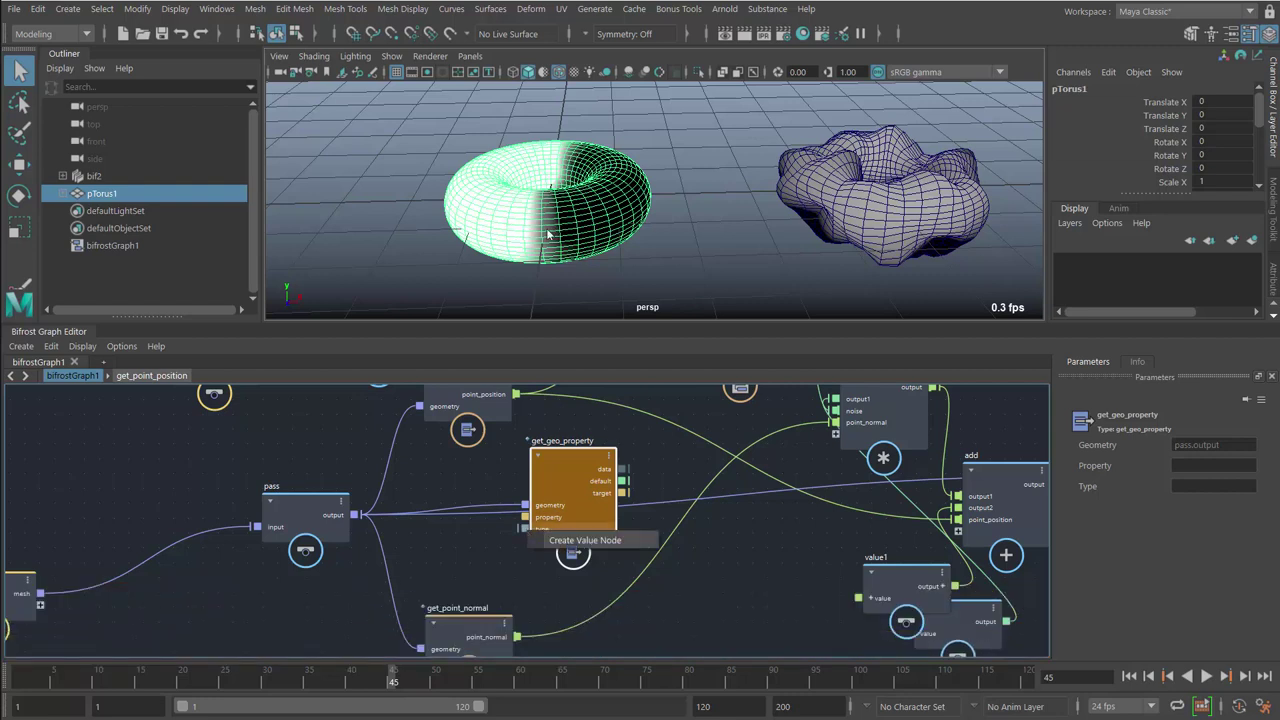
{"action": "left_click", "coordinate": [582, 541]}
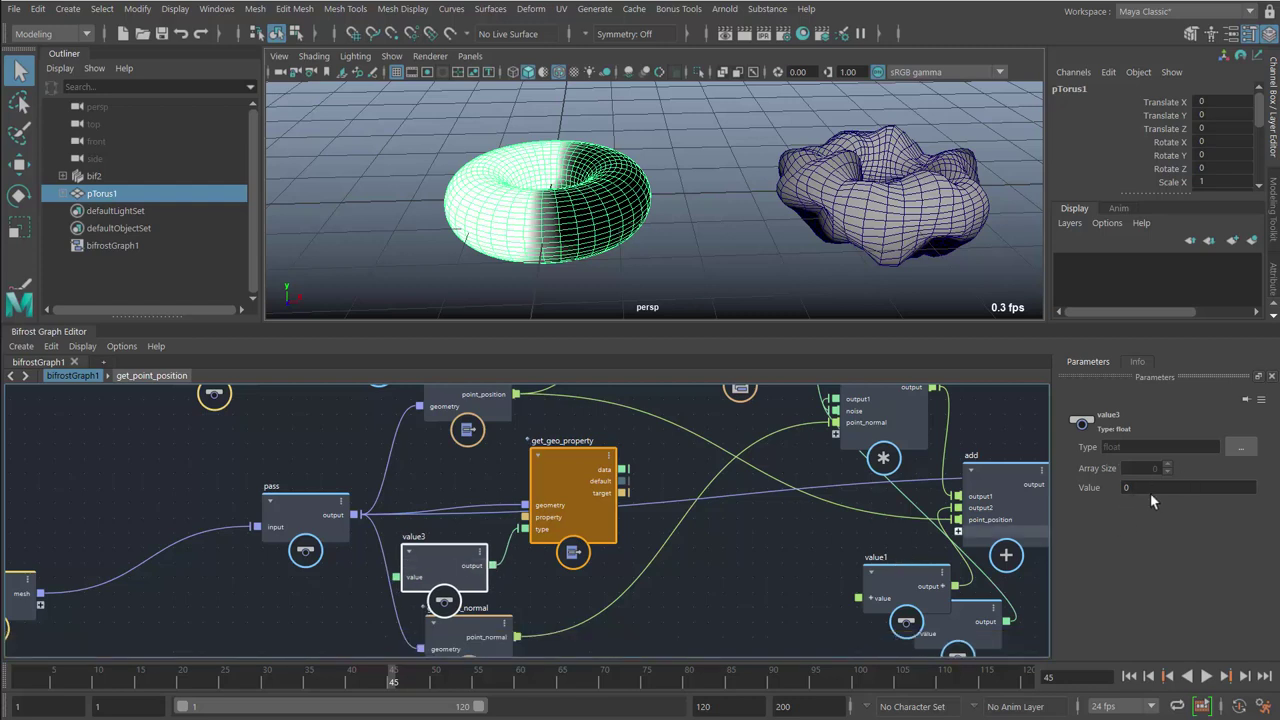
{"action": "left_click", "coordinate": [1240, 447]}
{"action": "left_click_drag", "start_coordinate": [612, 230], "coordinate": [731, 229]}
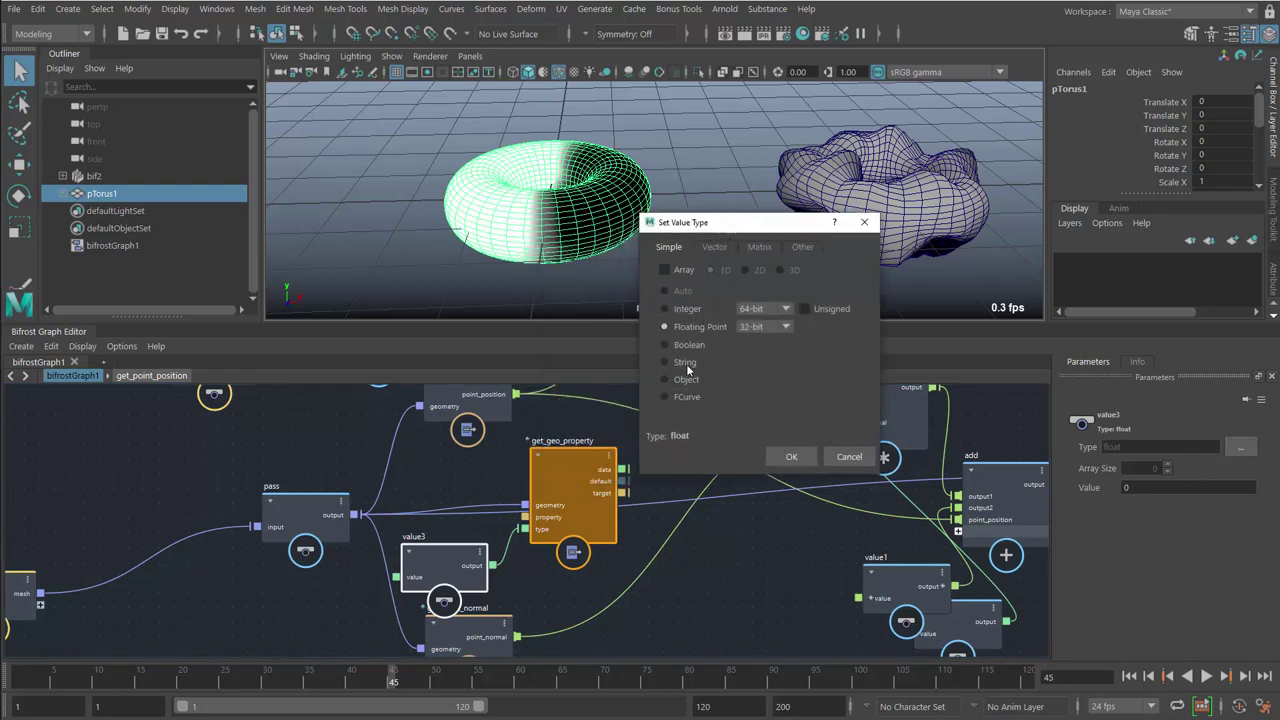
{"action": "left_click", "coordinate": [714, 246]}
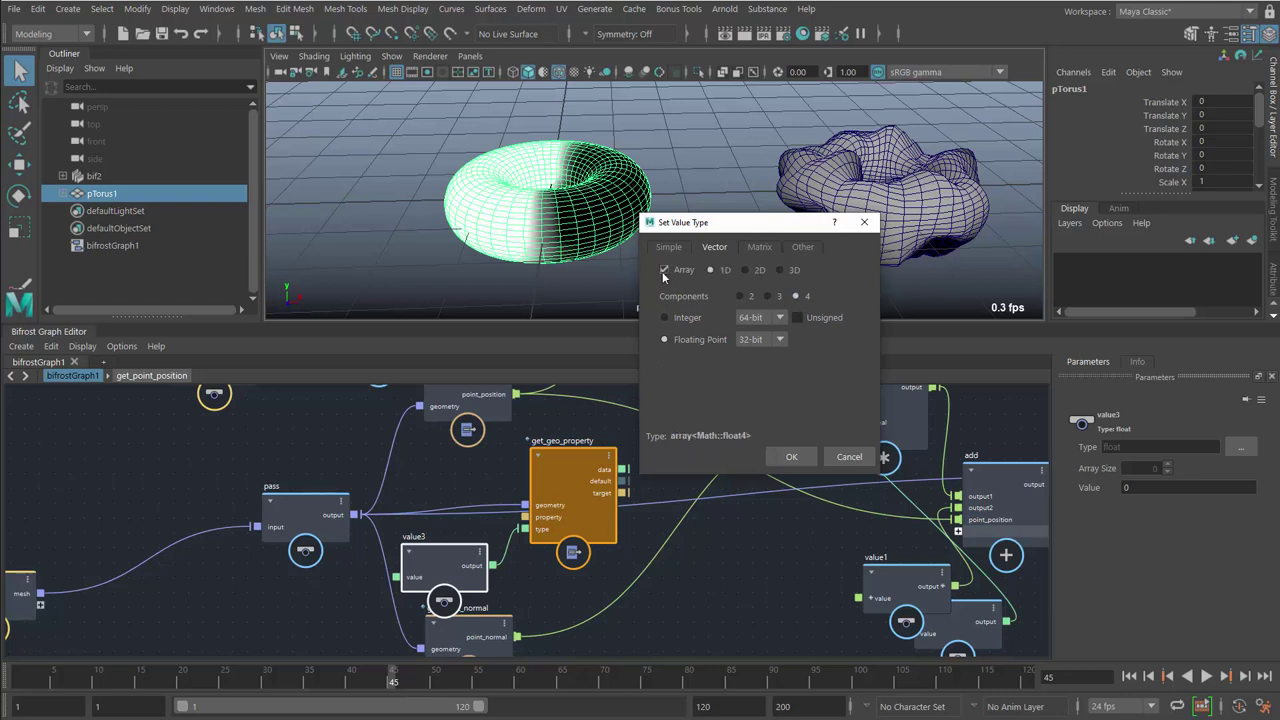
{"action": "left_click", "coordinate": [786, 459]}
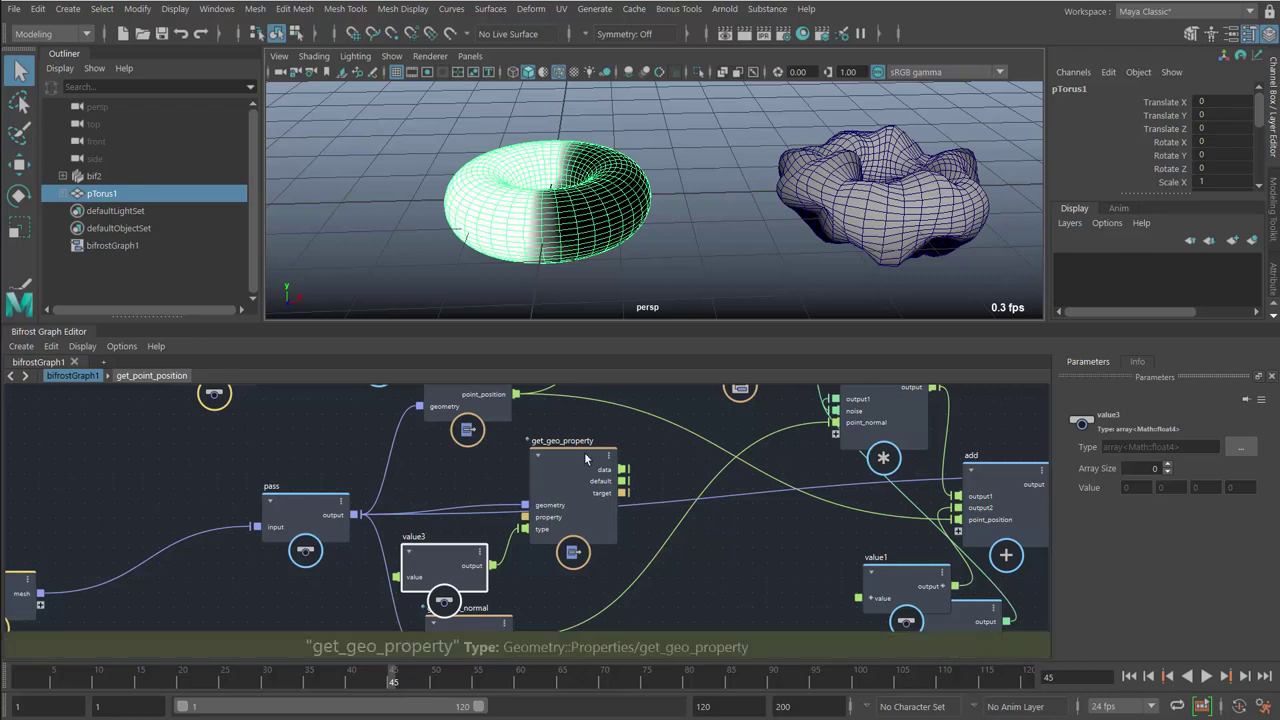
Step: Try to connect the data output of get_geo_property directly to a new multiply input, and cut that connection
{"action": "left_click_drag", "start_coordinate": [584, 452], "coordinate": [635, 470]}
{"action": "middle_click_drag", "start_coordinate": [712, 437], "coordinate": [609, 486]}
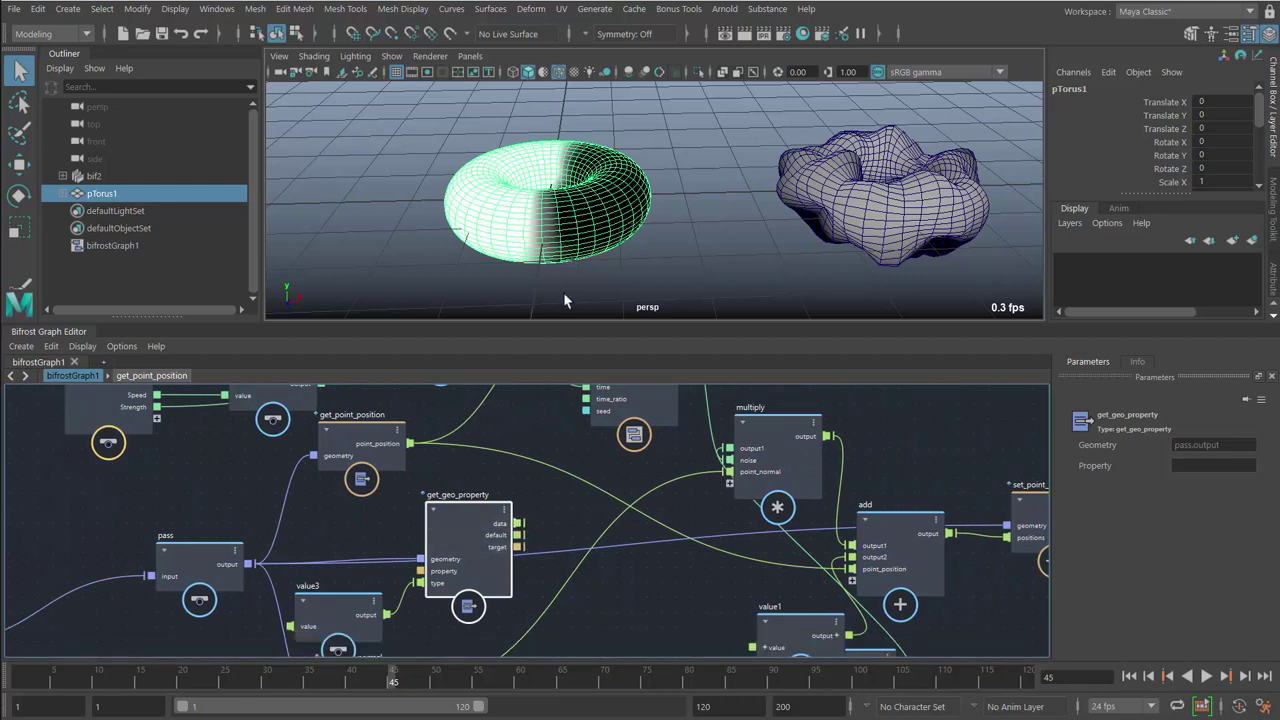
{"action": "left_click_drag", "start_coordinate": [519, 523], "coordinate": [730, 477]}
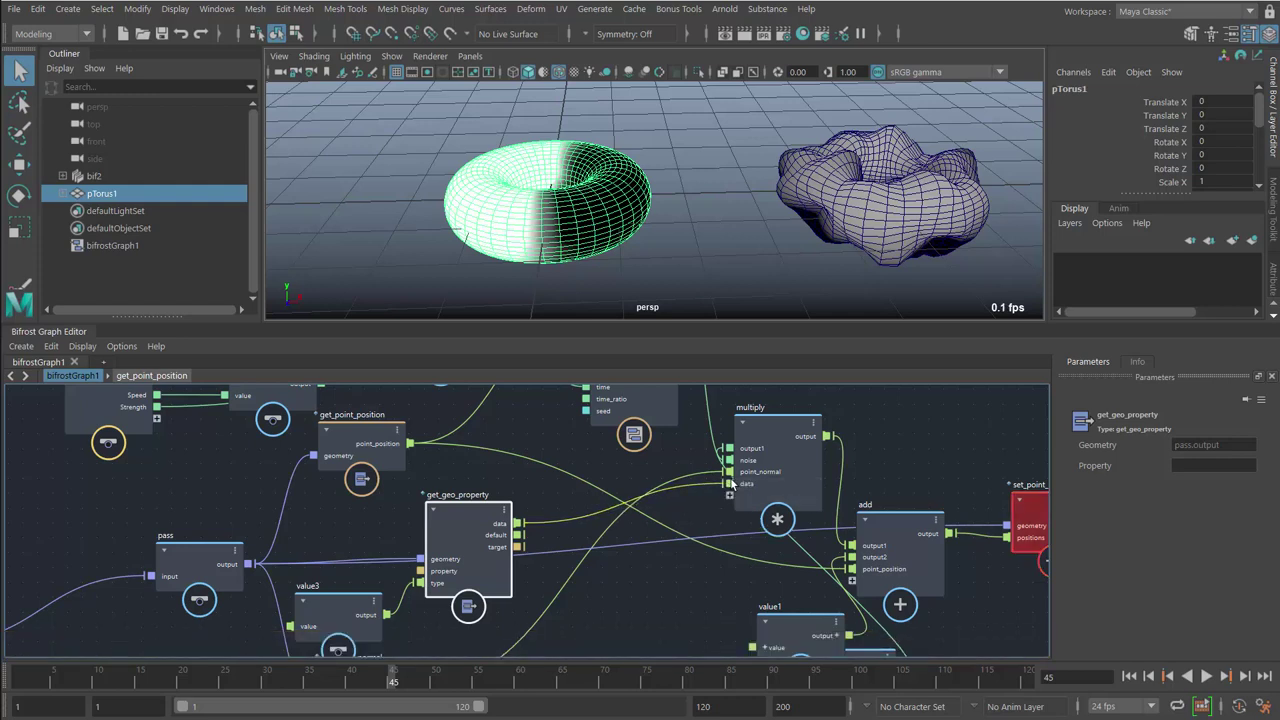
{"action": "mouse_move", "coordinate": [1020, 512]}
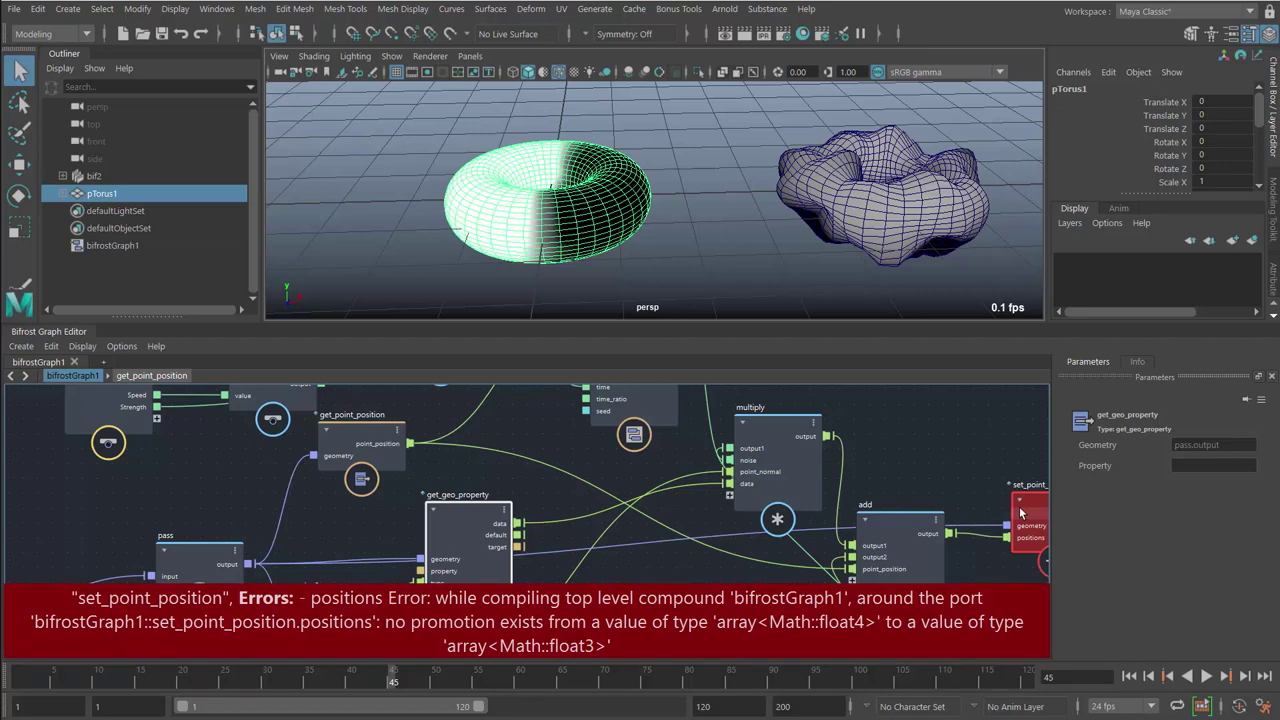
{"action": "middle_click_drag", "start_coordinate": [963, 474], "coordinate": [888, 481], "text": "alt"}
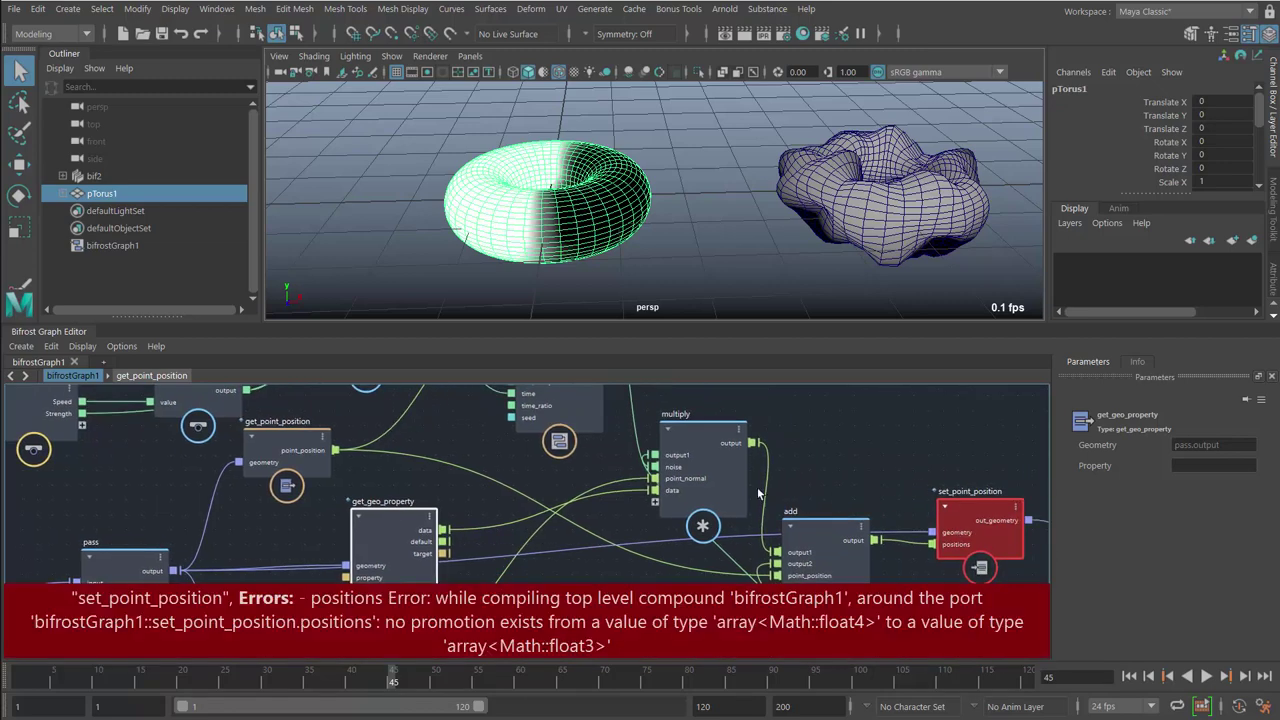
{"action": "middle_click_drag", "start_coordinate": [803, 462], "coordinate": [898, 452], "text": "alt"}
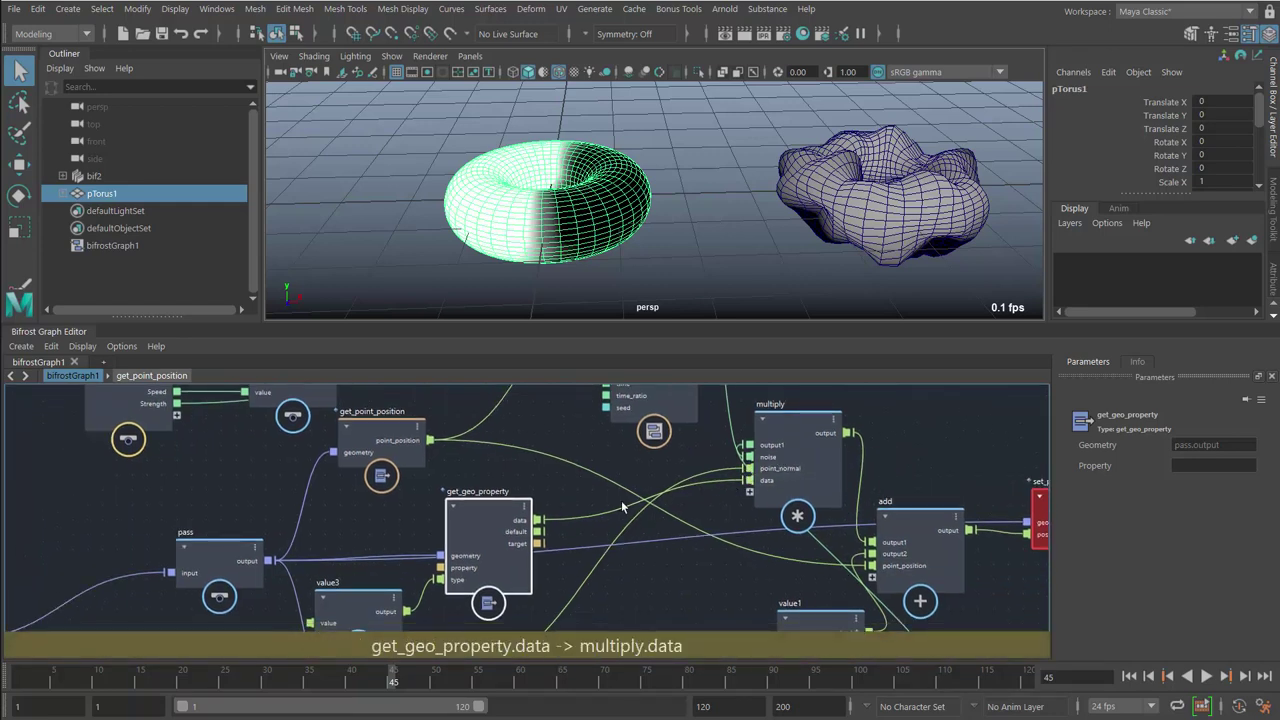
{"action": "left_click_drag", "start_coordinate": [576, 499], "coordinate": [584, 536], "text": "ctrl+alt+shift"}
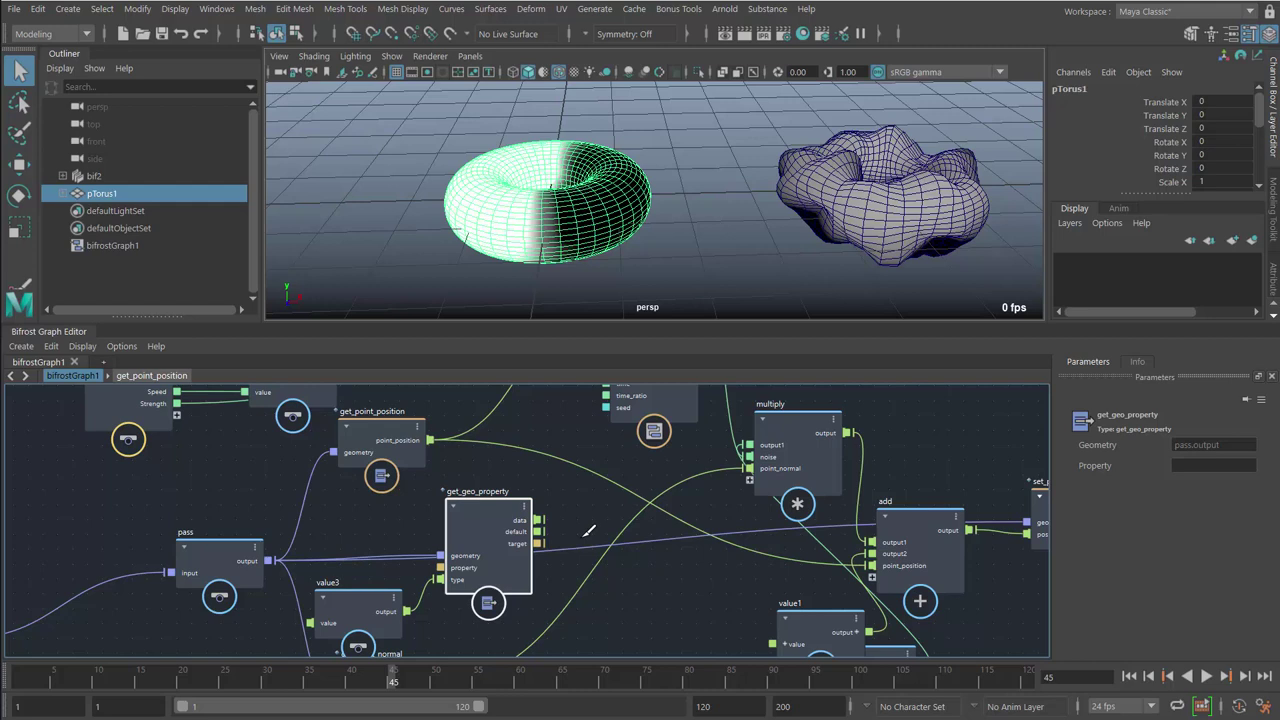
Step: Add a vector4_to_scalar node beside get_geo_property and connect the data output to its vector4 input
{"action": "left_click_drag", "start_coordinate": [494, 516], "coordinate": [473, 521]}
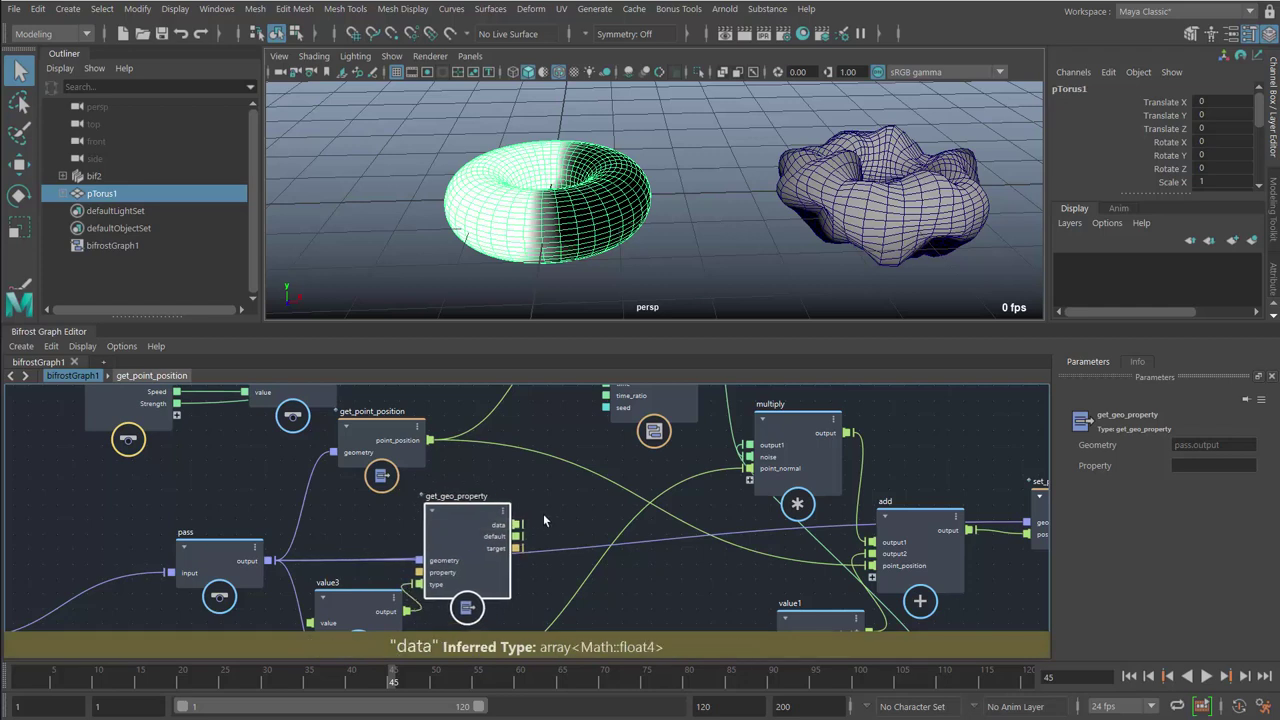
{"action": "key", "text": "Tab"}
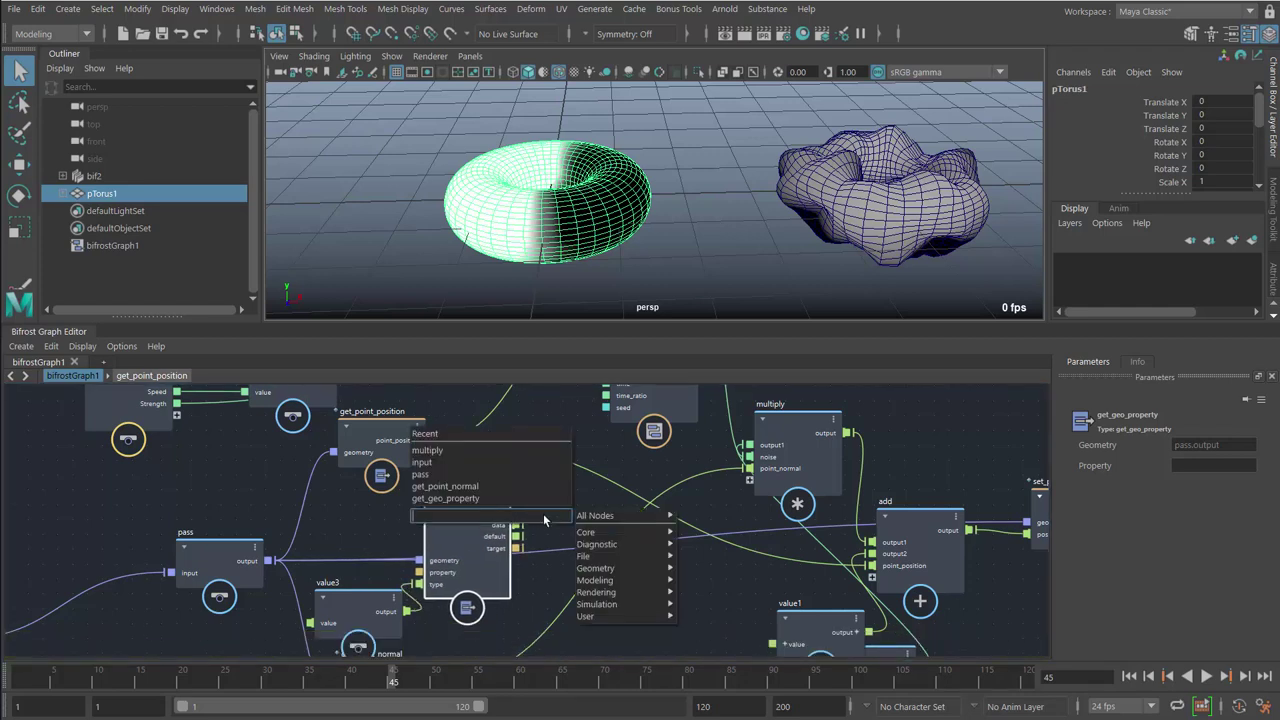
{"action": "type", "text": "arr"}
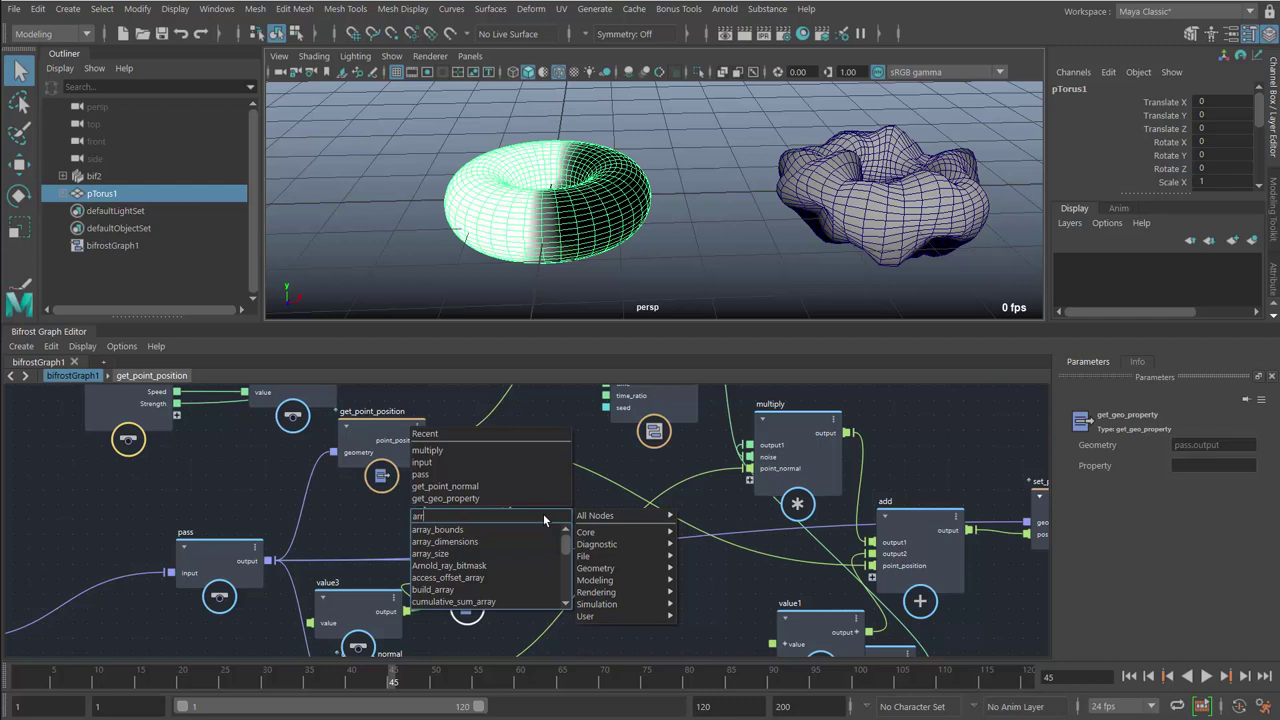
{"action": "key", "text": "BackSpace"}
{"action": "key", "text": "BackSpace"}
{"action": "key", "text": "BackSpace"}
{"action": "type", "text": "v"}
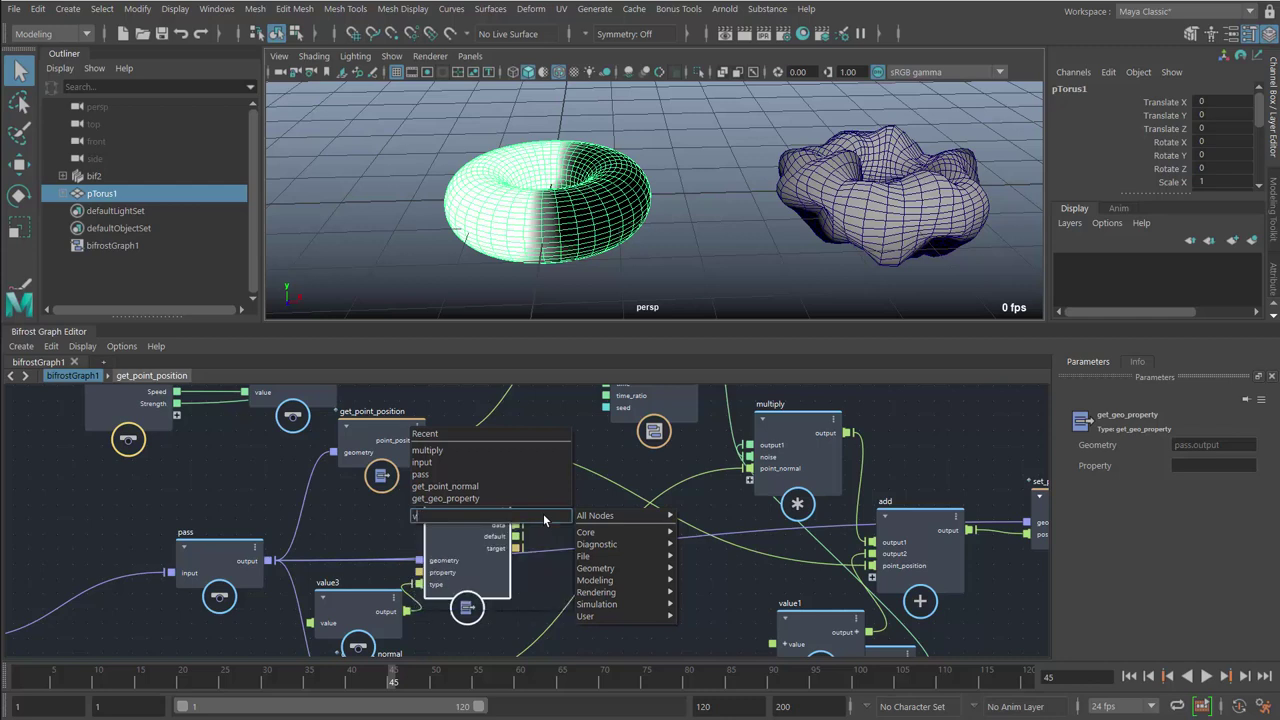
{"action": "type", "text": "ect"}
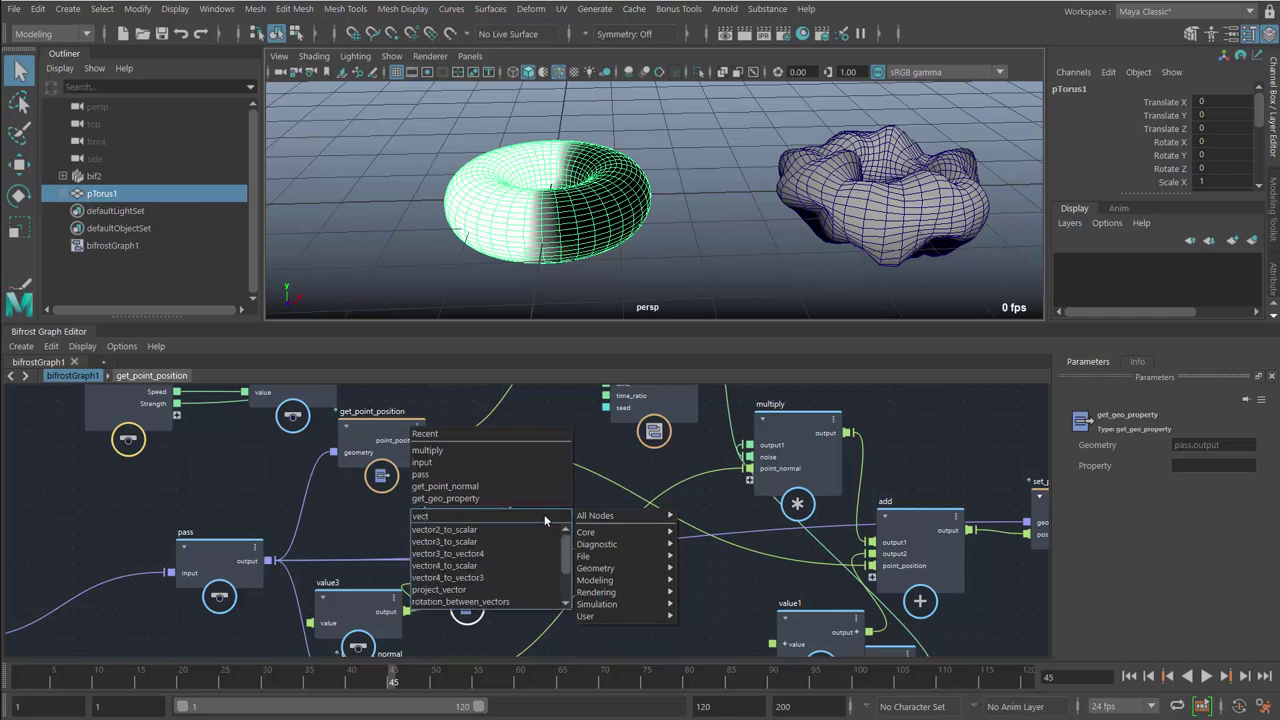
{"action": "left_click", "coordinate": [474, 566]}
{"action": "left_click_drag", "start_coordinate": [541, 510], "coordinate": [609, 510]}
{"action": "left_click_drag", "start_coordinate": [518, 524], "coordinate": [562, 557]}
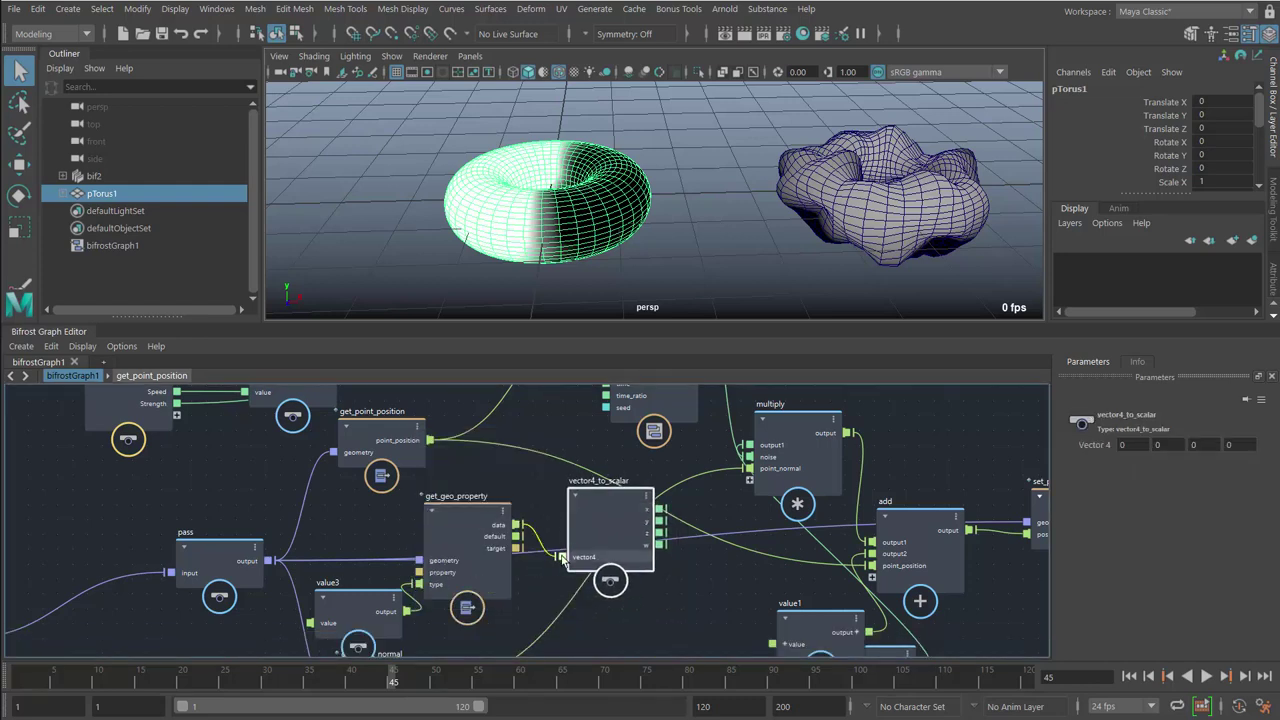
{"action": "left_click_drag", "start_coordinate": [620, 495], "coordinate": [603, 530]}
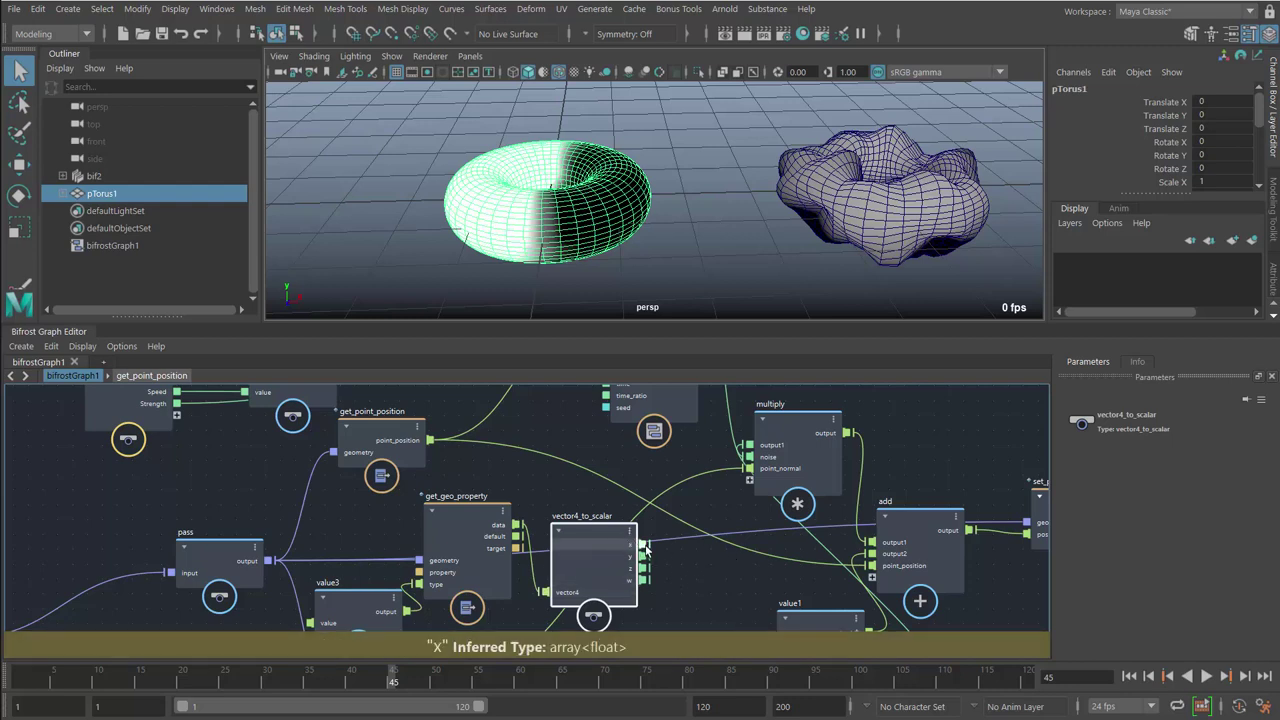
Step: Connect the x output of vector4_to_scalar to a new input on the multiply node, and tidy the positions of the new nodes
{"action": "left_click_drag", "start_coordinate": [653, 548], "coordinate": [751, 482]}
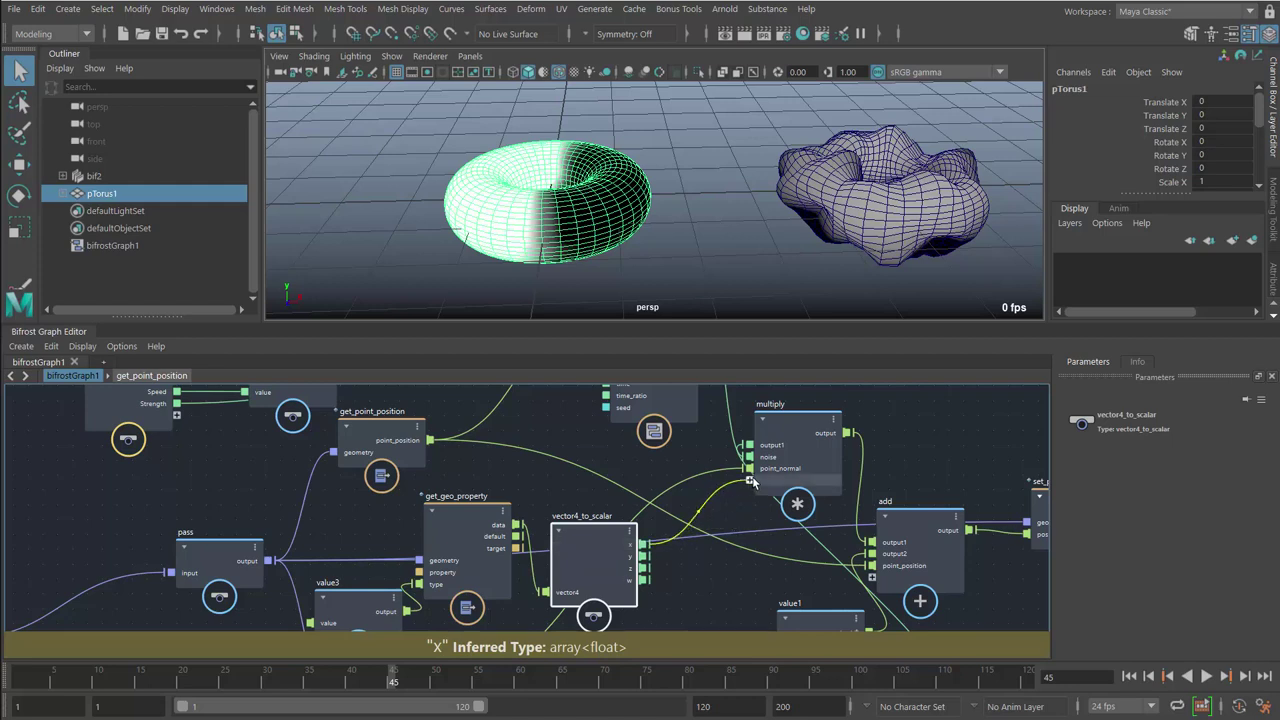
{"action": "left_click_drag", "start_coordinate": [751, 482], "coordinate": [753, 482]}
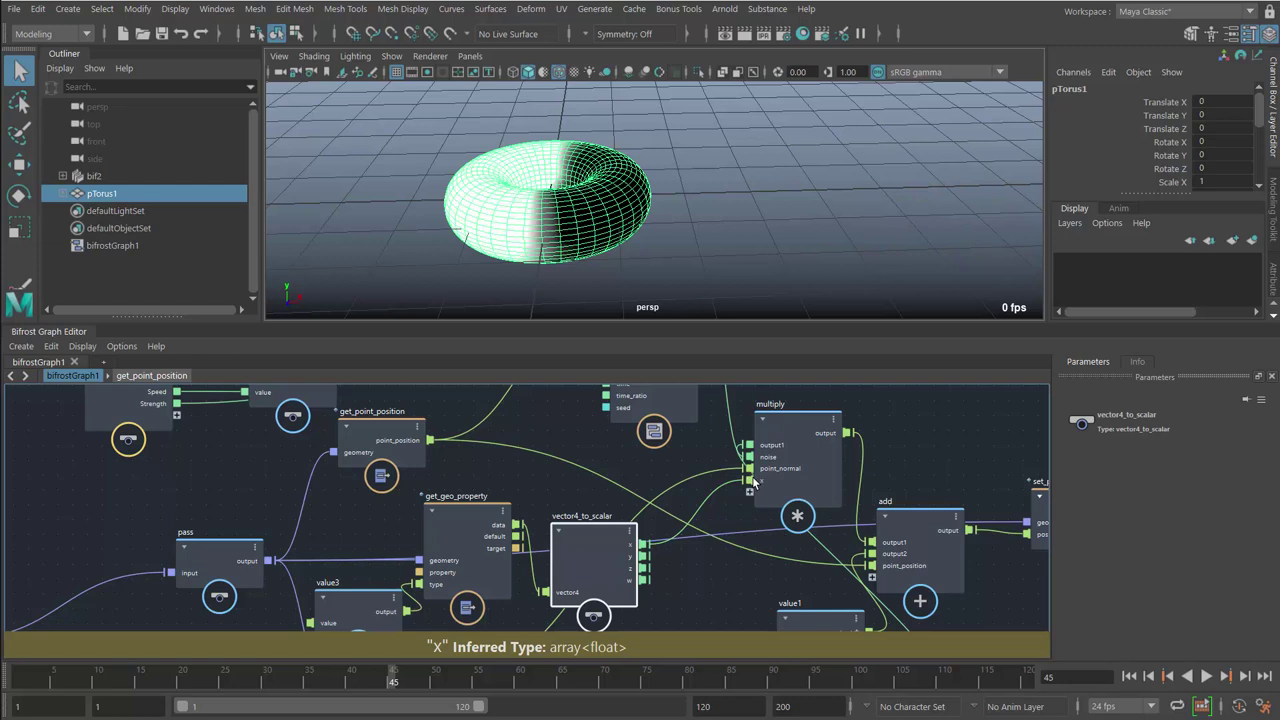
{"action": "left_click_drag", "start_coordinate": [600, 531], "coordinate": [621, 516]}
{"action": "left_click_drag", "start_coordinate": [469, 520], "coordinate": [485, 508]}
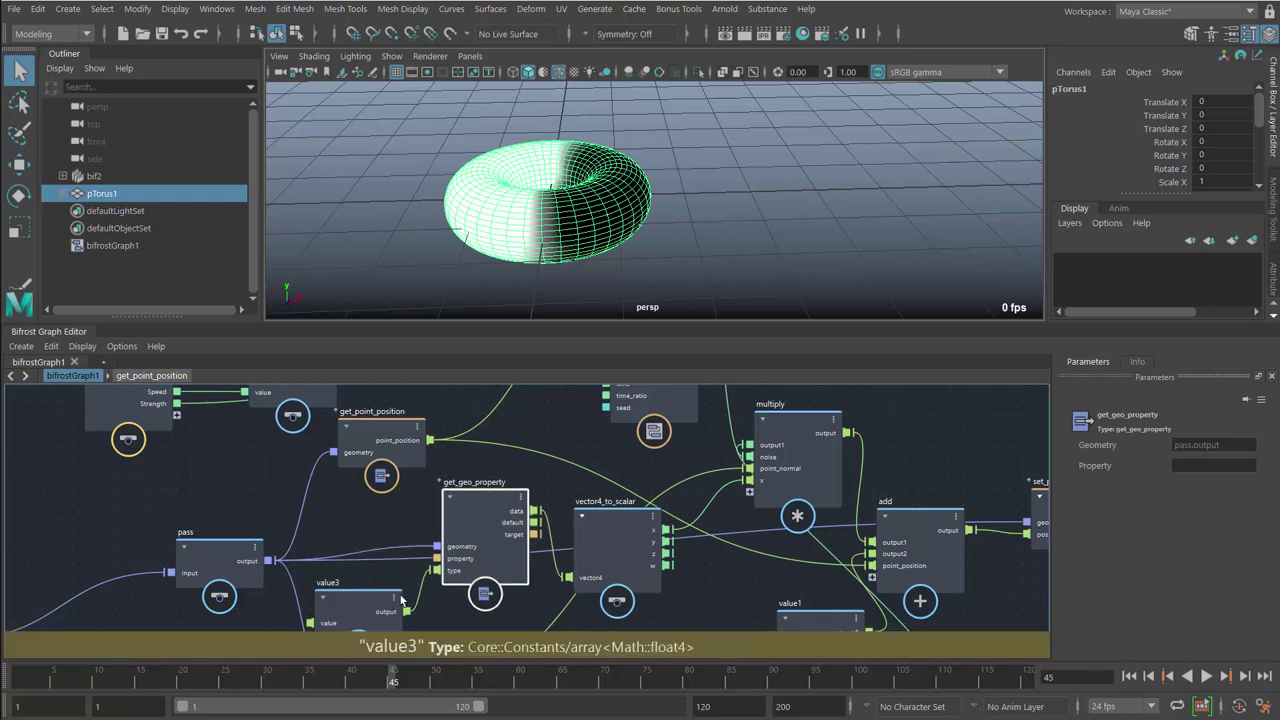
{"action": "left_click_drag", "start_coordinate": [478, 492], "coordinate": [485, 474]}
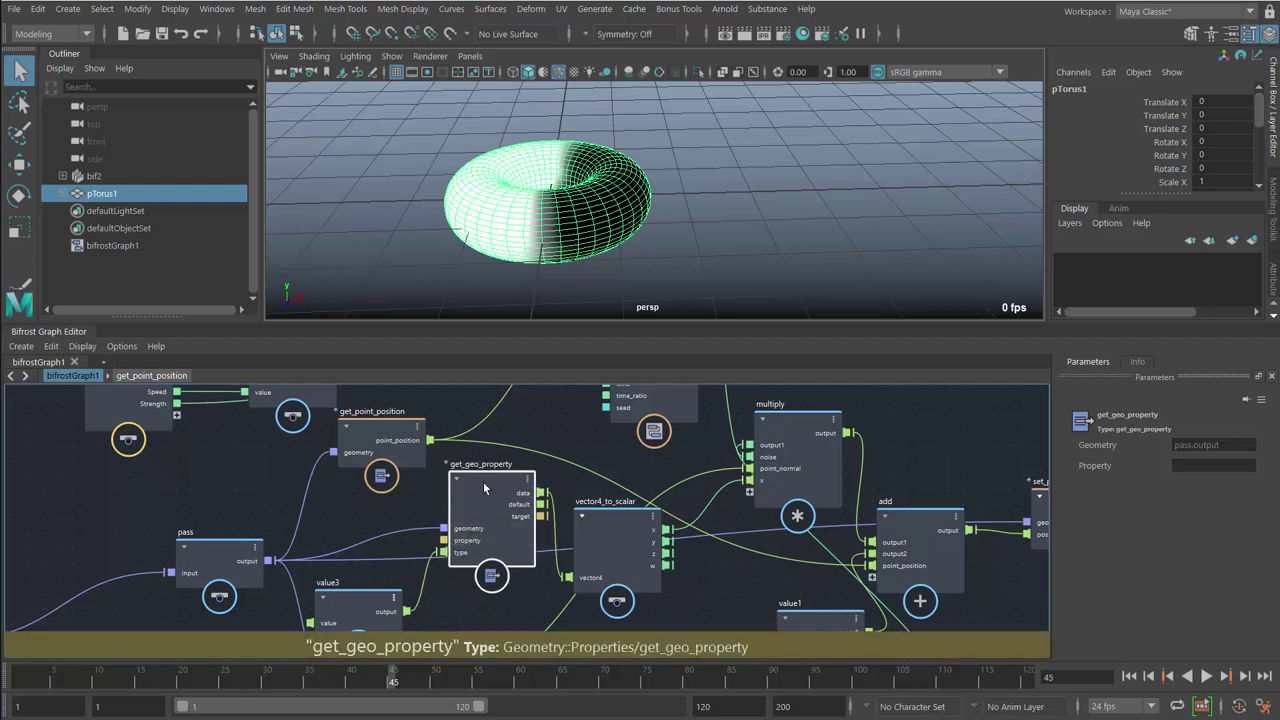
Step: Look up the name of pTorus1's color set and set the property of get_geo_property to myColor
{"action": "right_click", "coordinate": [580, 188]}
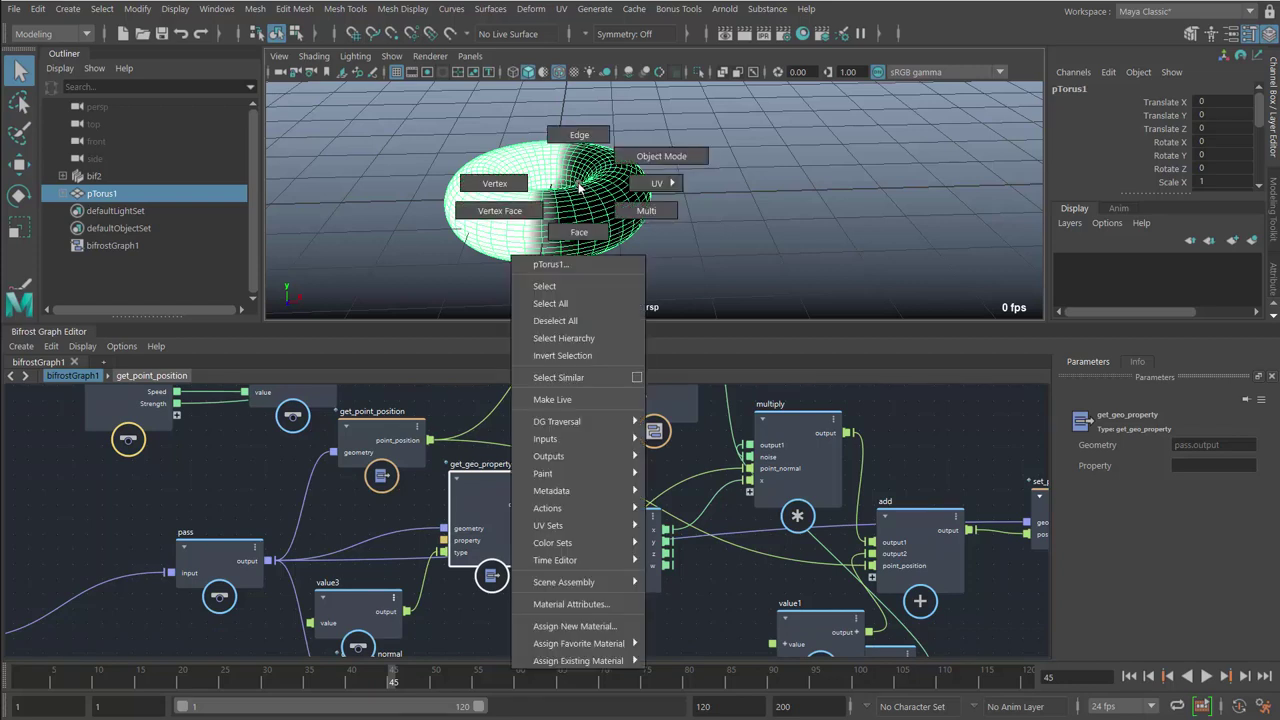
{"action": "mouse_move", "coordinate": [588, 543]}
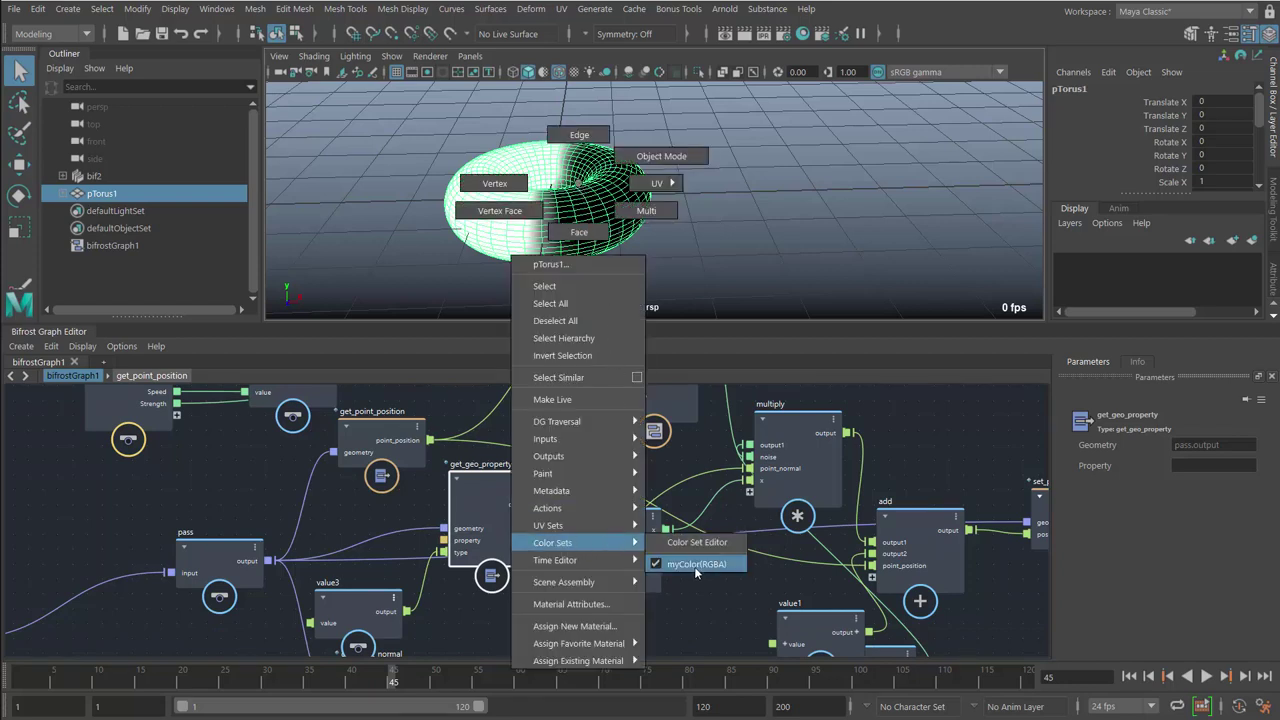
{"action": "left_click", "coordinate": [706, 640]}
{"action": "left_click_drag", "start_coordinate": [495, 504], "coordinate": [482, 520]}
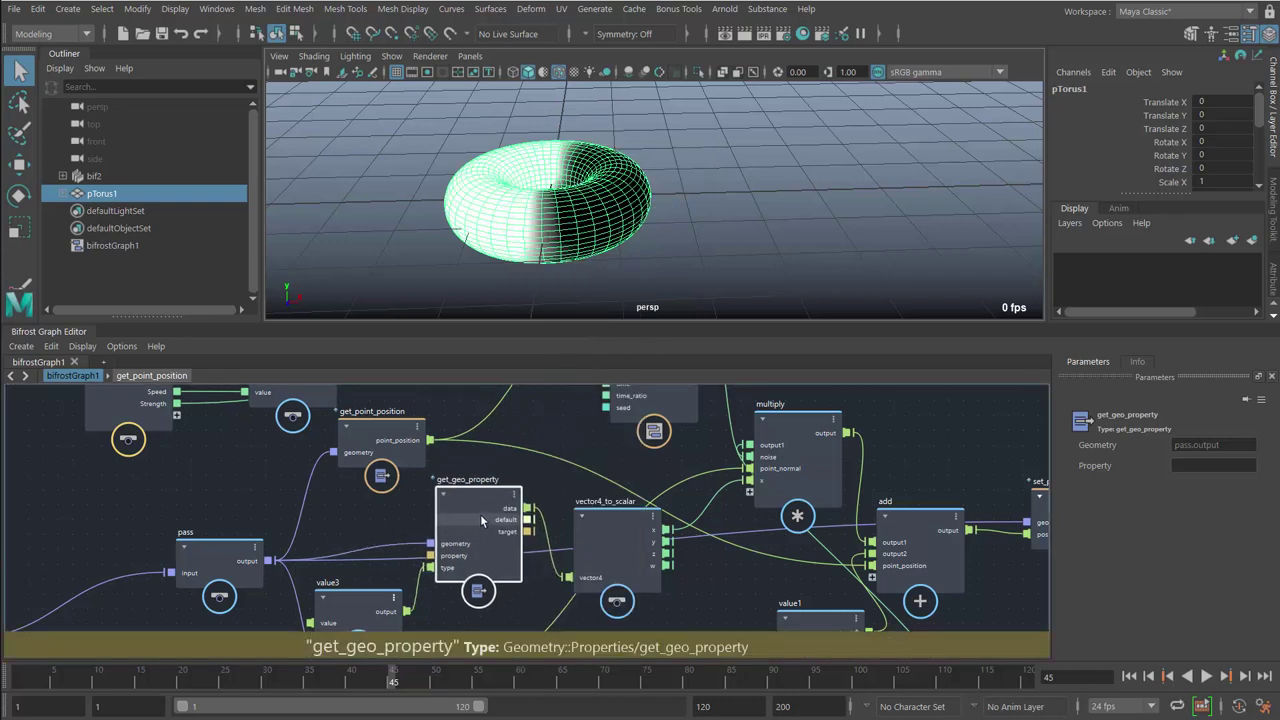
{"action": "left_click", "coordinate": [1185, 466]}
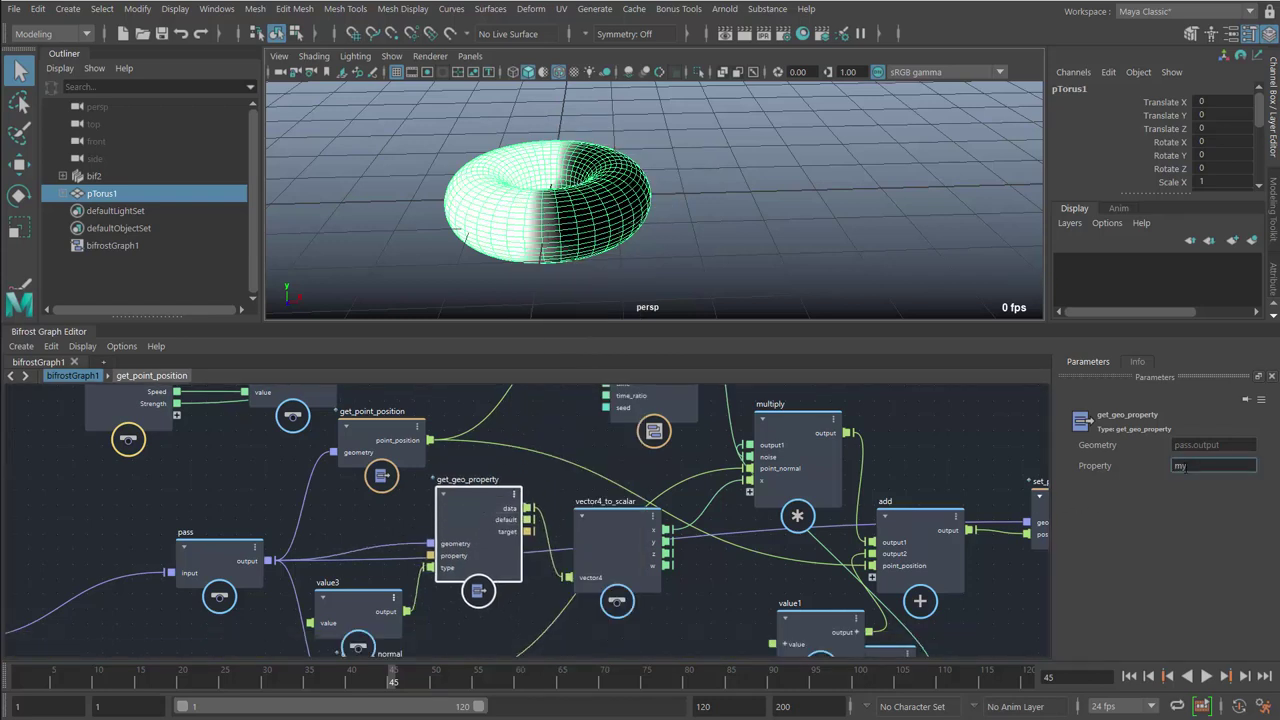
{"action": "key", "text": "Return"}
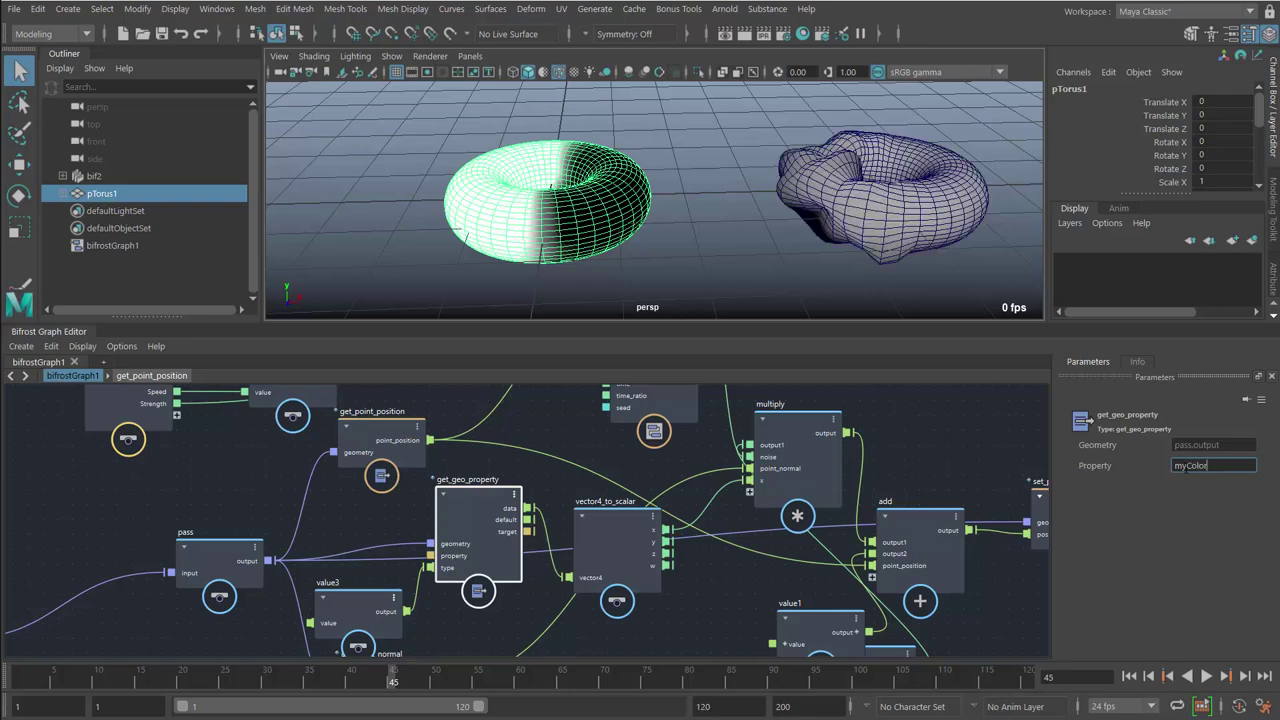
Step: Play the animation and examine how the painted vertex colors mask the noise on the deformed torus
{"action": "middle_click_drag", "start_coordinate": [748, 230], "coordinate": [671, 220], "text": "alt"}
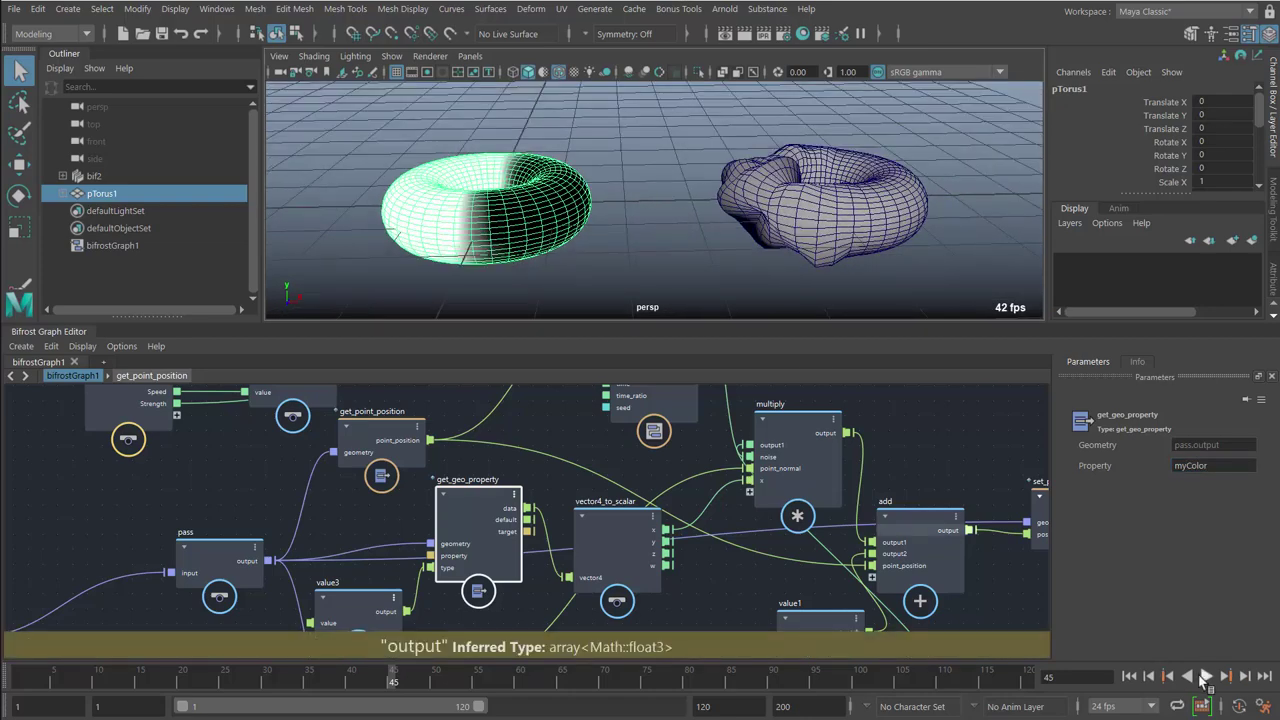
{"action": "left_click", "coordinate": [1204, 676]}
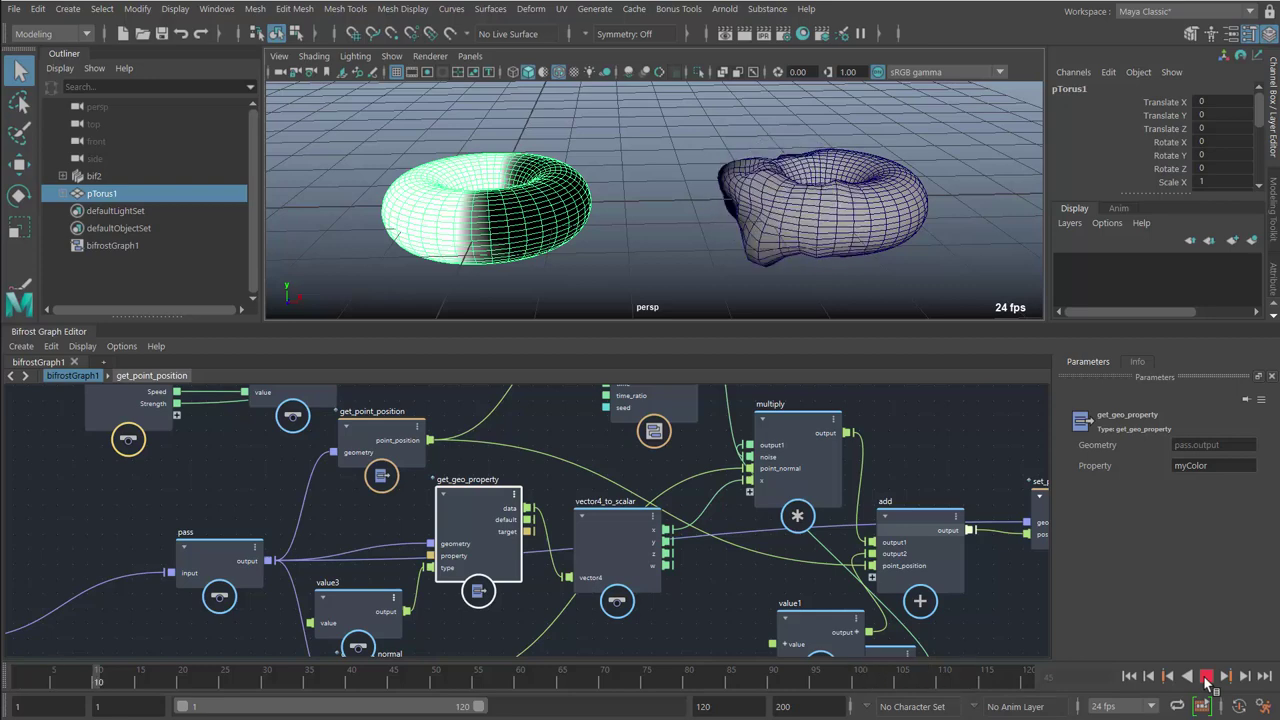
{"action": "left_click", "coordinate": [1205, 677]}
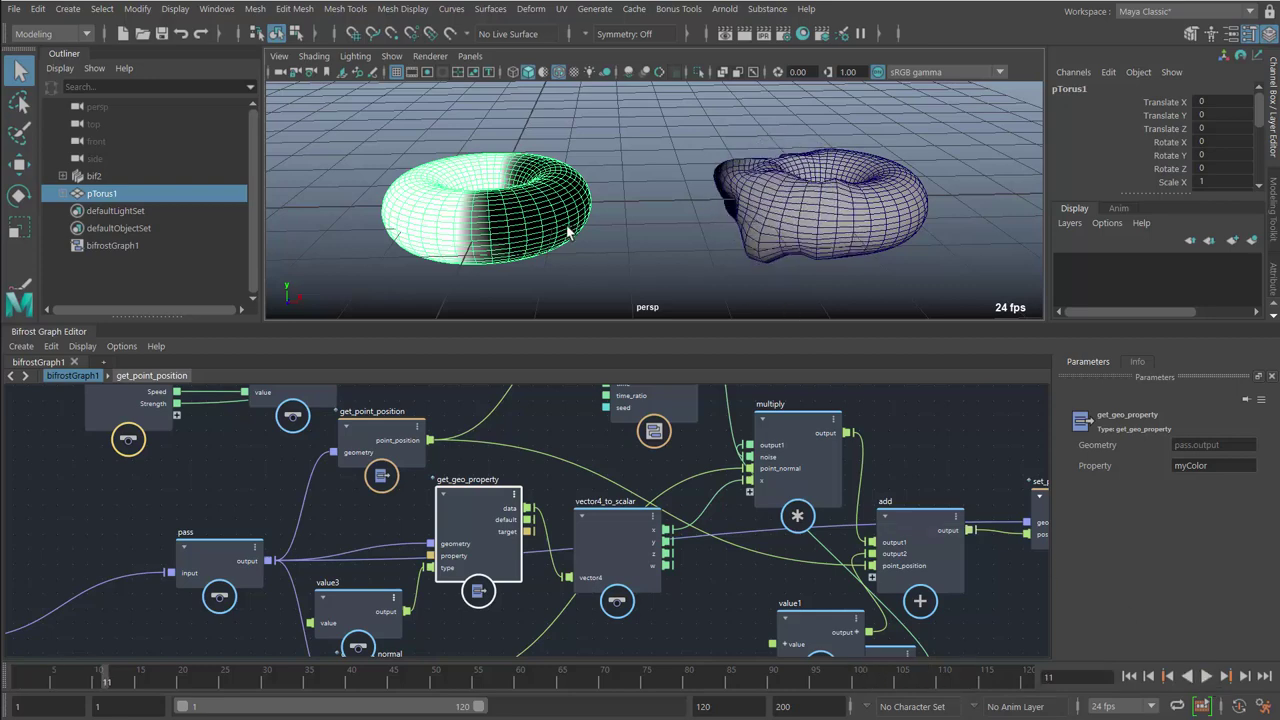
{"action": "middle_click_drag", "start_coordinate": [527, 247], "coordinate": [540, 238], "text": "alt"}
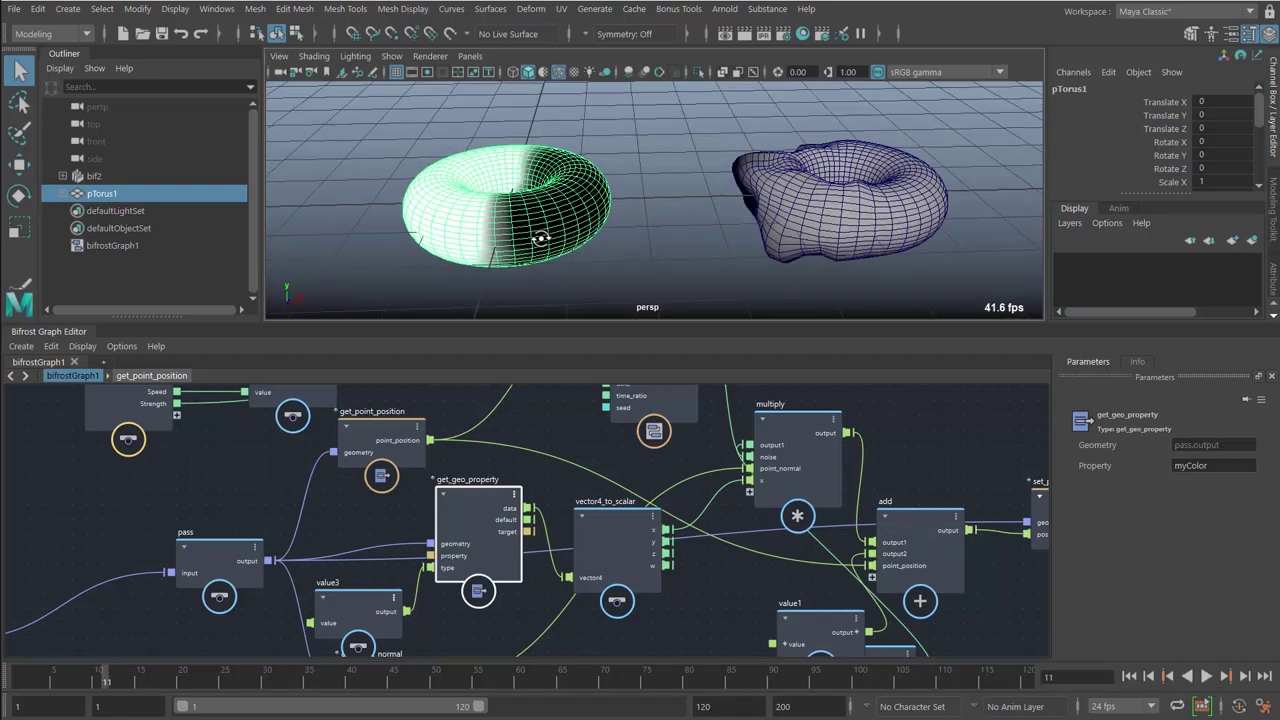
{"action": "left_click_drag", "start_coordinate": [541, 238], "coordinate": [539, 235], "text": "alt"}
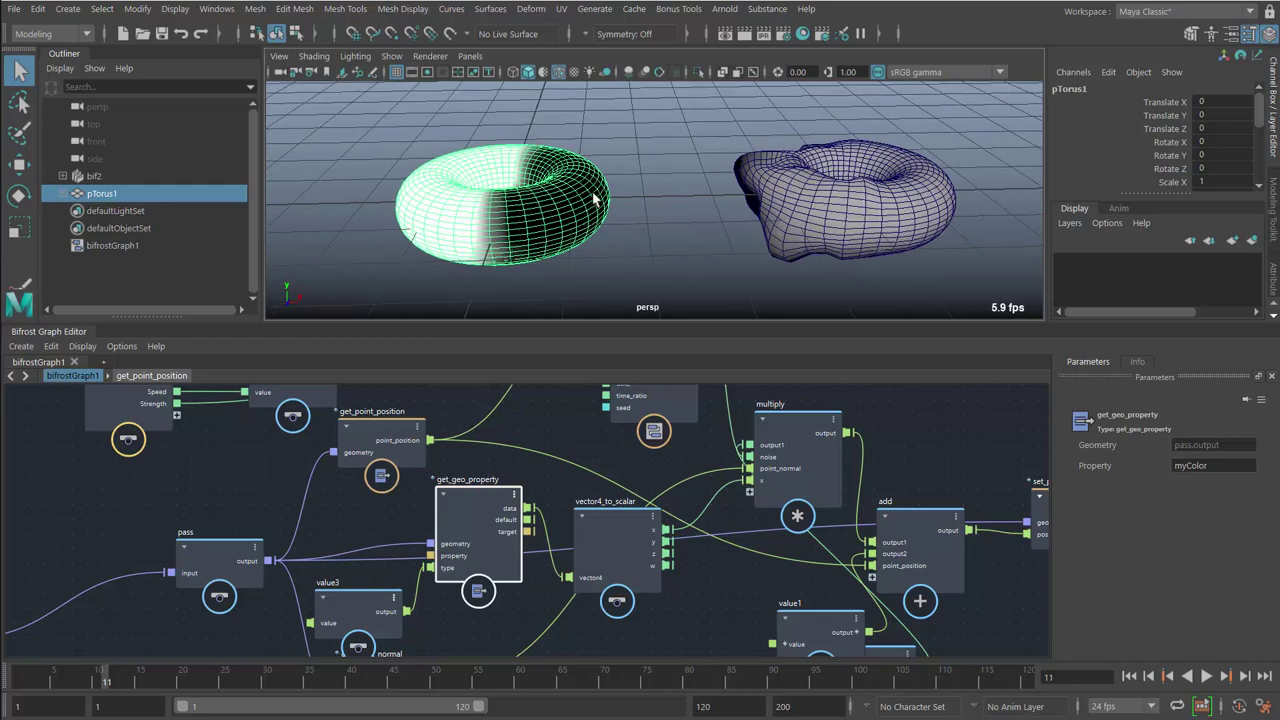
Step: Paint over the black part of pTorus1 with the Paint Vertex Color Tool, and flood the whole torus with gray
{"action": "key", "text": "y"}
{"action": "mouse_move", "coordinate": [588, 194]}
{"action": "left_mouse_down"}
{"action": "mouse_move", "coordinate": [595, 185]}
{"action": "mouse_move", "coordinate": [620, 214]}
{"action": "mouse_move", "coordinate": [533, 186]}
{"action": "mouse_move", "coordinate": [561, 202]}
{"action": "mouse_move", "coordinate": [542, 205]}
{"action": "mouse_move", "coordinate": [537, 280]}
{"action": "mouse_move", "coordinate": [634, 206]}
{"action": "mouse_move", "coordinate": [640, 215]}
{"action": "left_mouse_up"}
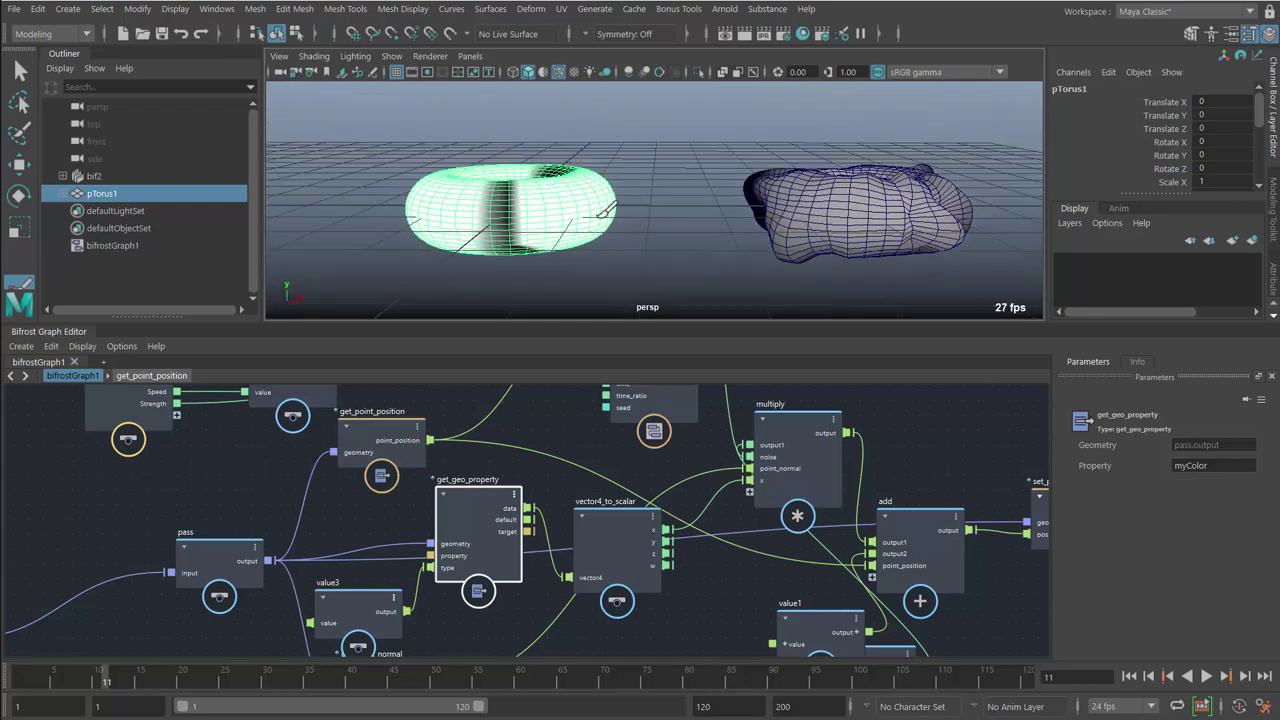
{"action": "left_click_drag", "start_coordinate": [1279, 31], "coordinate": [1279, 21]}
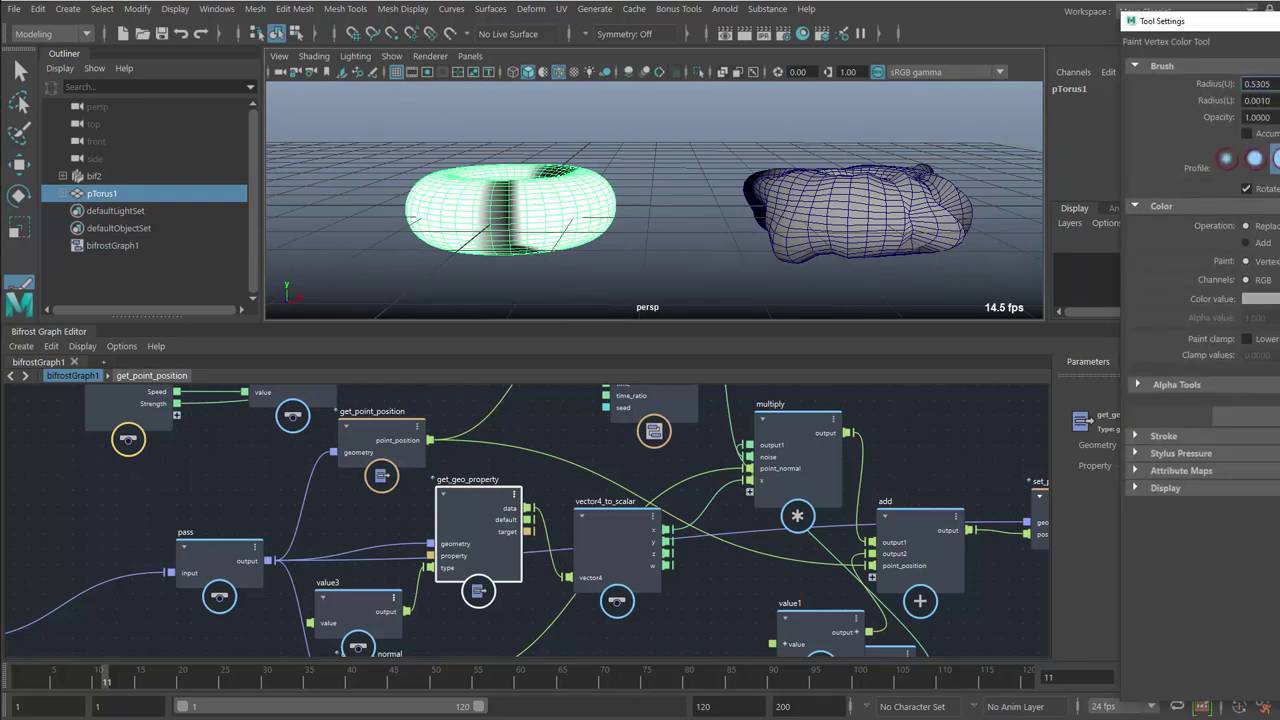
{"action": "mouse_move", "coordinate": [620, 195]}
{"action": "left_mouse_down"}
{"action": "mouse_move", "coordinate": [595, 213]}
{"action": "mouse_move", "coordinate": [545, 206]}
{"action": "mouse_move", "coordinate": [567, 204]}
{"action": "left_mouse_up"}
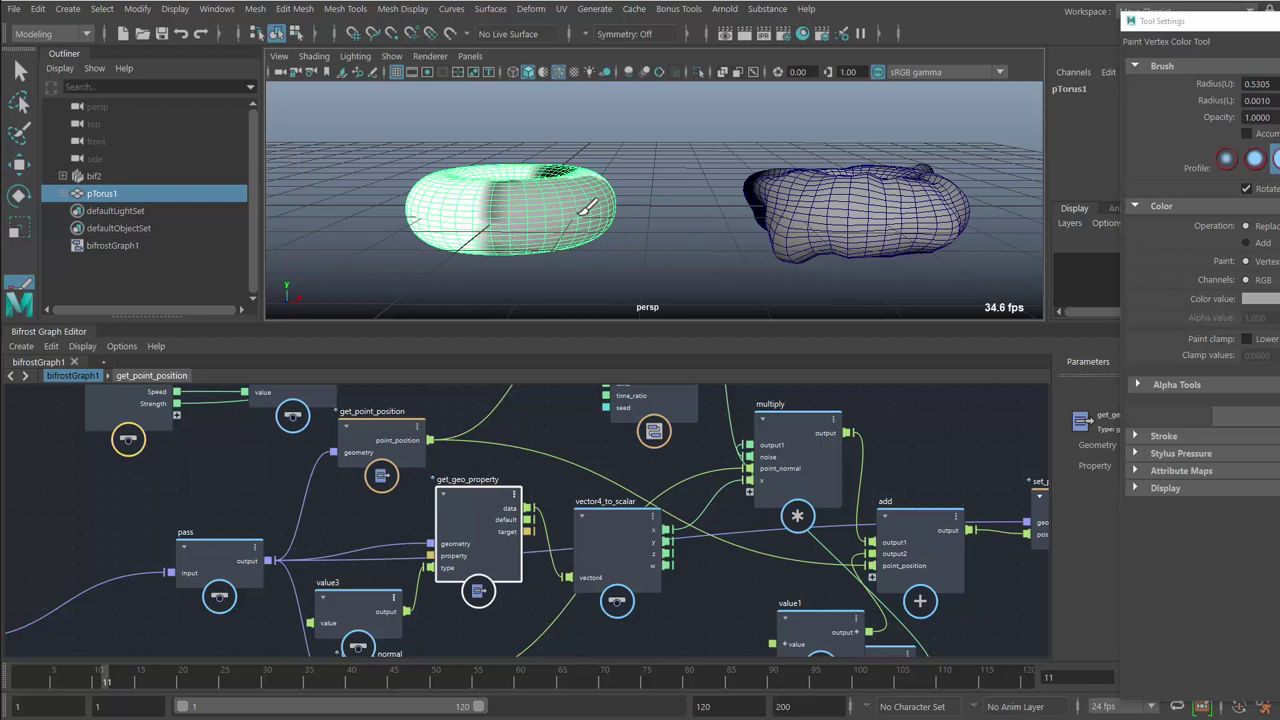
{"action": "key", "text": "alt+f"}
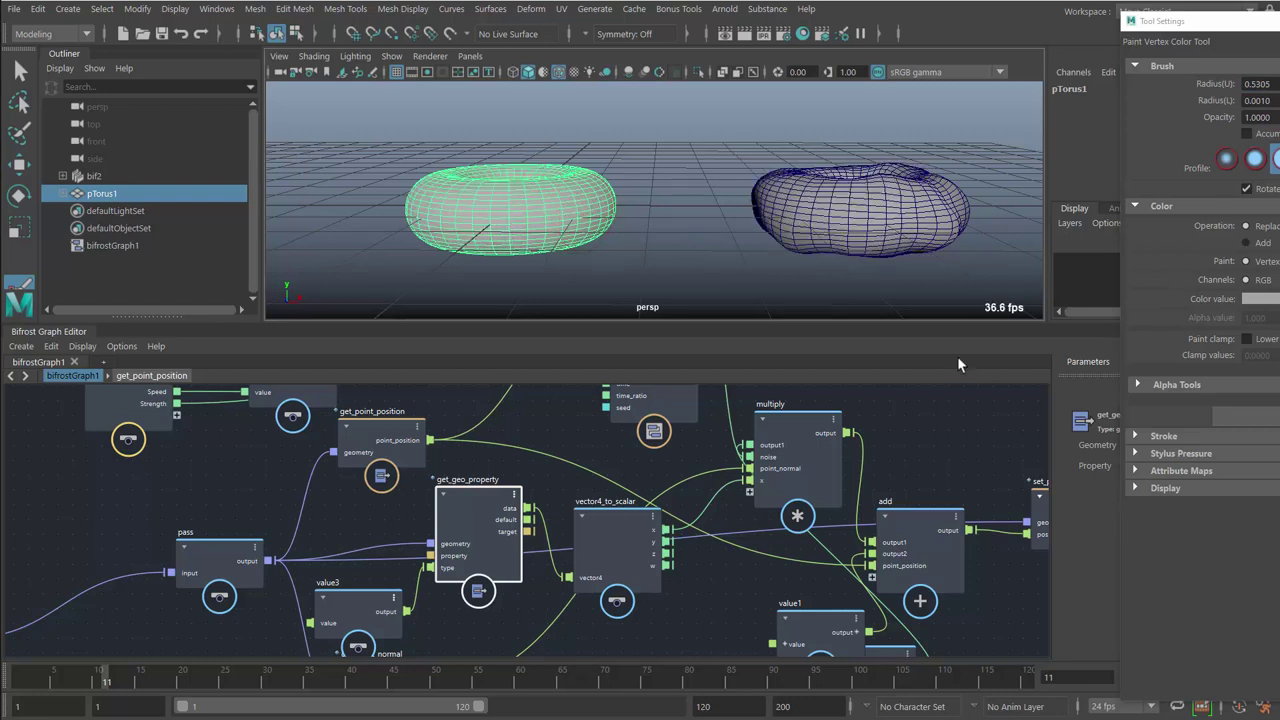
Step: Move the tool settings window aside and play the animation to examine the deformation with the uniform gray color
{"action": "left_click_drag", "start_coordinate": [1250, 34], "coordinate": [1252, 30]}
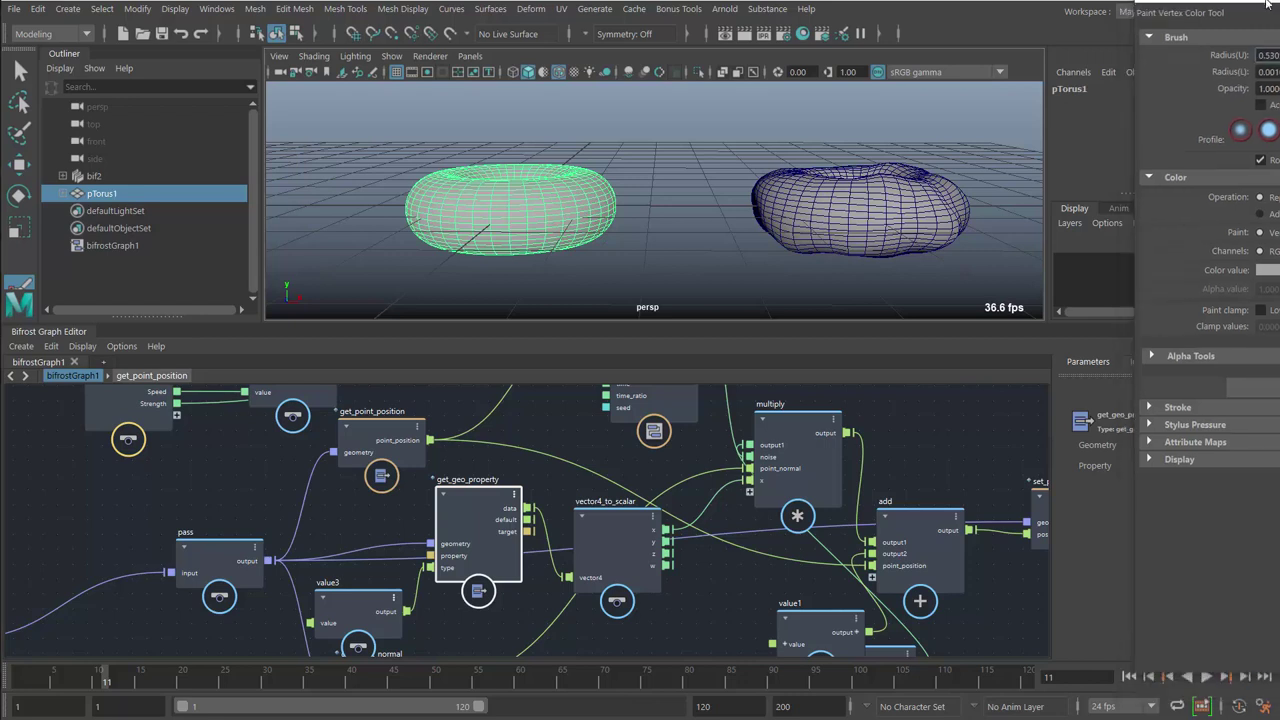
{"action": "left_click", "coordinate": [1207, 678]}
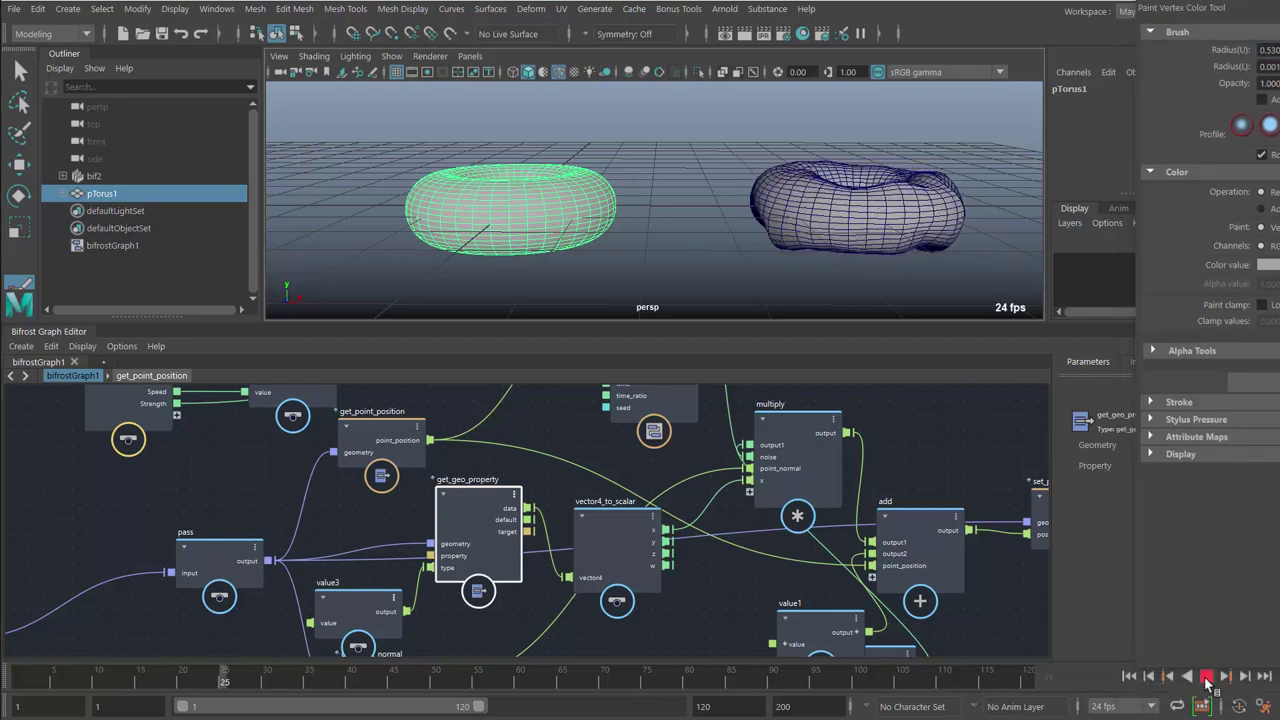
{"action": "left_click", "coordinate": [1207, 678]}
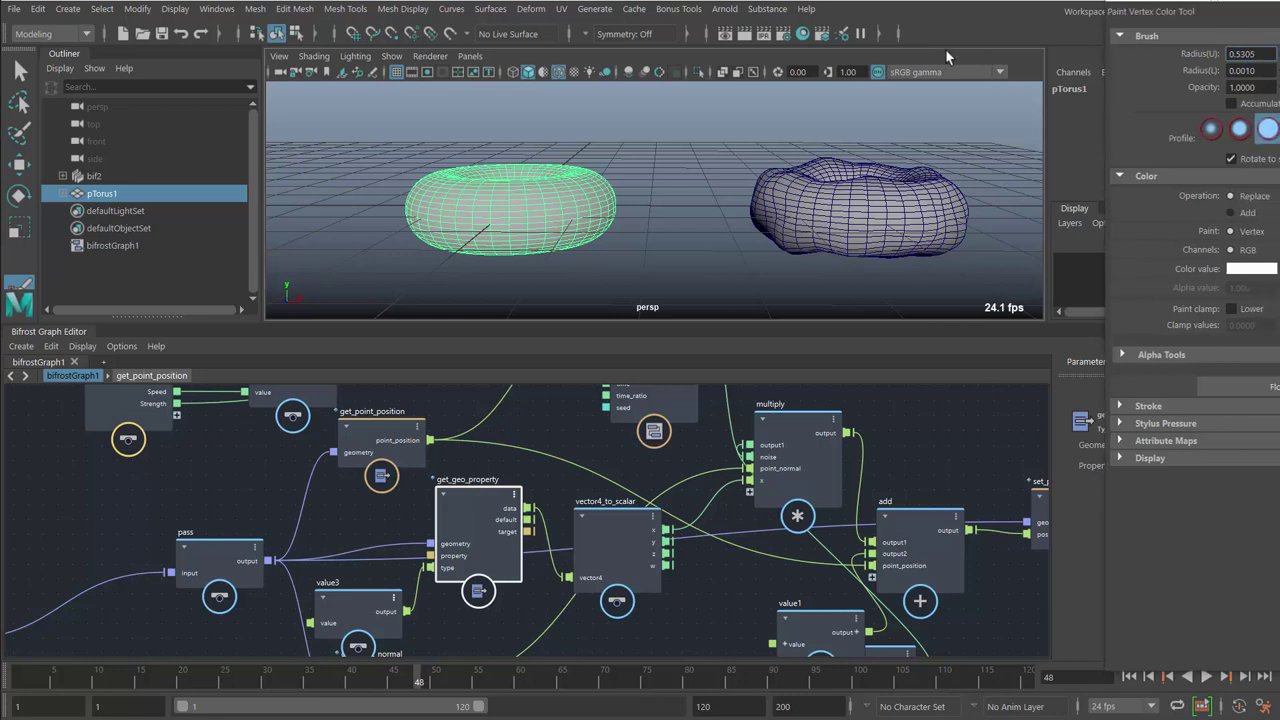
Step: Paint white vertex color over one half of the gray pTorus1, and play the animation to check the deformation
{"action": "left_click_drag", "start_coordinate": [629, 191], "coordinate": [577, 203]}
{"action": "mouse_move", "coordinate": [596, 158]}
{"action": "left_mouse_down", "text": "alt"}
{"action": "mouse_move", "coordinate": [600, 190]}
{"action": "mouse_move", "coordinate": [572, 190]}
{"action": "mouse_move", "coordinate": [573, 236]}
{"action": "mouse_move", "coordinate": [590, 185]}
{"action": "left_mouse_up", "text": "alt"}
{"action": "left_click", "coordinate": [1206, 678]}
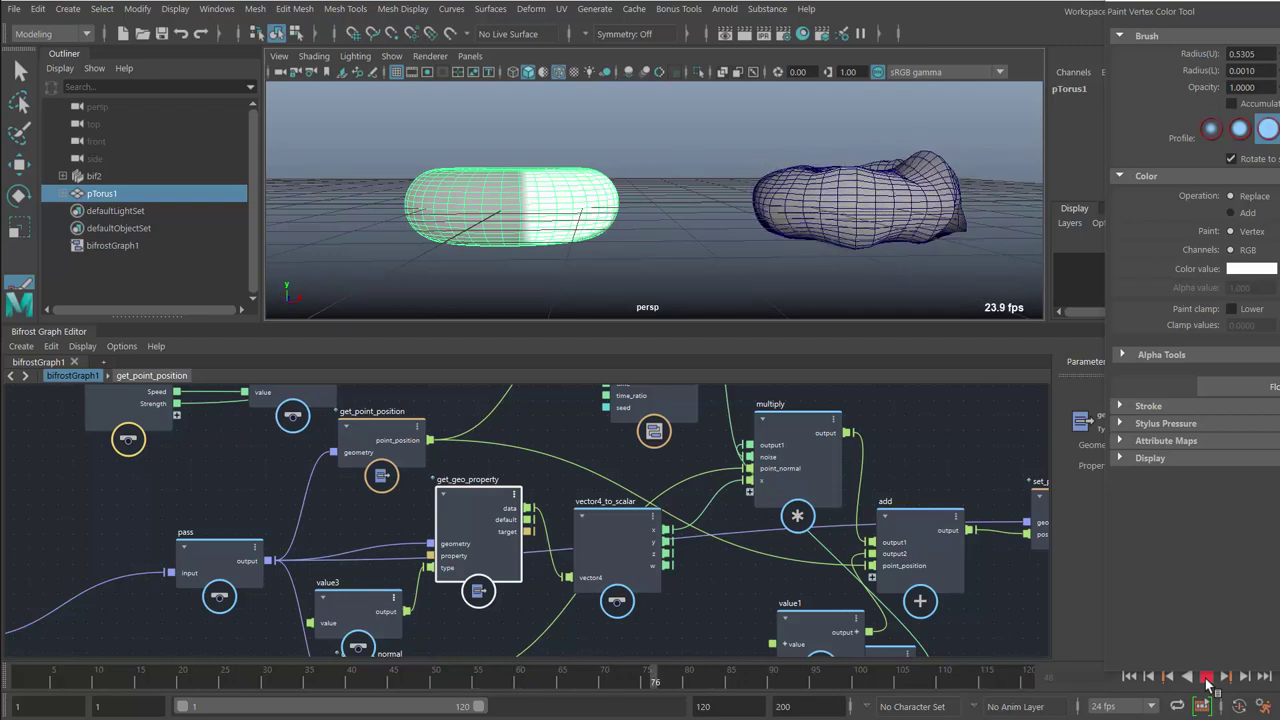
{"action": "left_click", "coordinate": [1207, 678]}
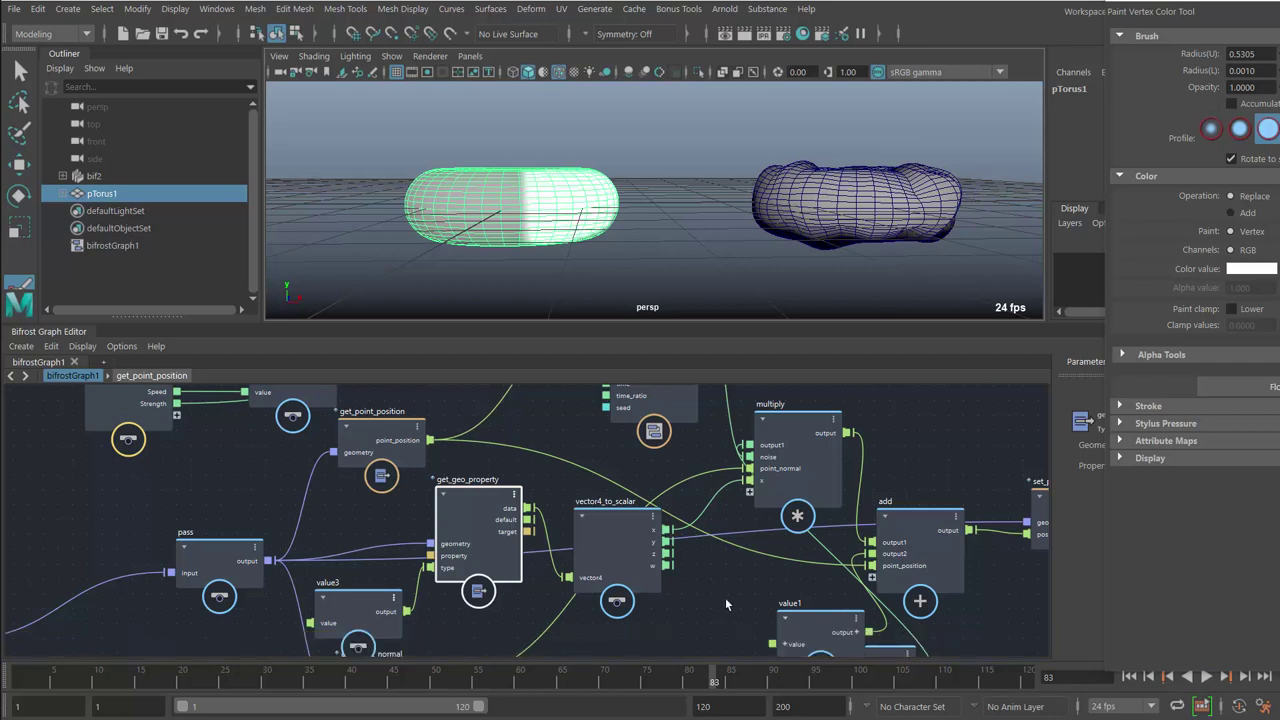
Step: Group the value3, get_geo_property and vector4_to_scalar nodes into one compound placed between the pass and multiply nodes
{"action": "middle_click_drag", "start_coordinate": [725, 597], "coordinate": [727, 547]}
{"action": "mouse_move", "coordinate": [334, 564]}
{"action": "left_mouse_down"}
{"action": "mouse_move", "coordinate": [405, 561]}
{"action": "mouse_move", "coordinate": [346, 563]}
{"action": "left_mouse_up"}
{"action": "mouse_move", "coordinate": [489, 450]}
{"action": "left_mouse_down"}
{"action": "mouse_move", "coordinate": [515, 446]}
{"action": "mouse_move", "coordinate": [503, 443]}
{"action": "left_mouse_up"}
{"action": "left_click_drag", "start_coordinate": [418, 550], "coordinate": [426, 540]}
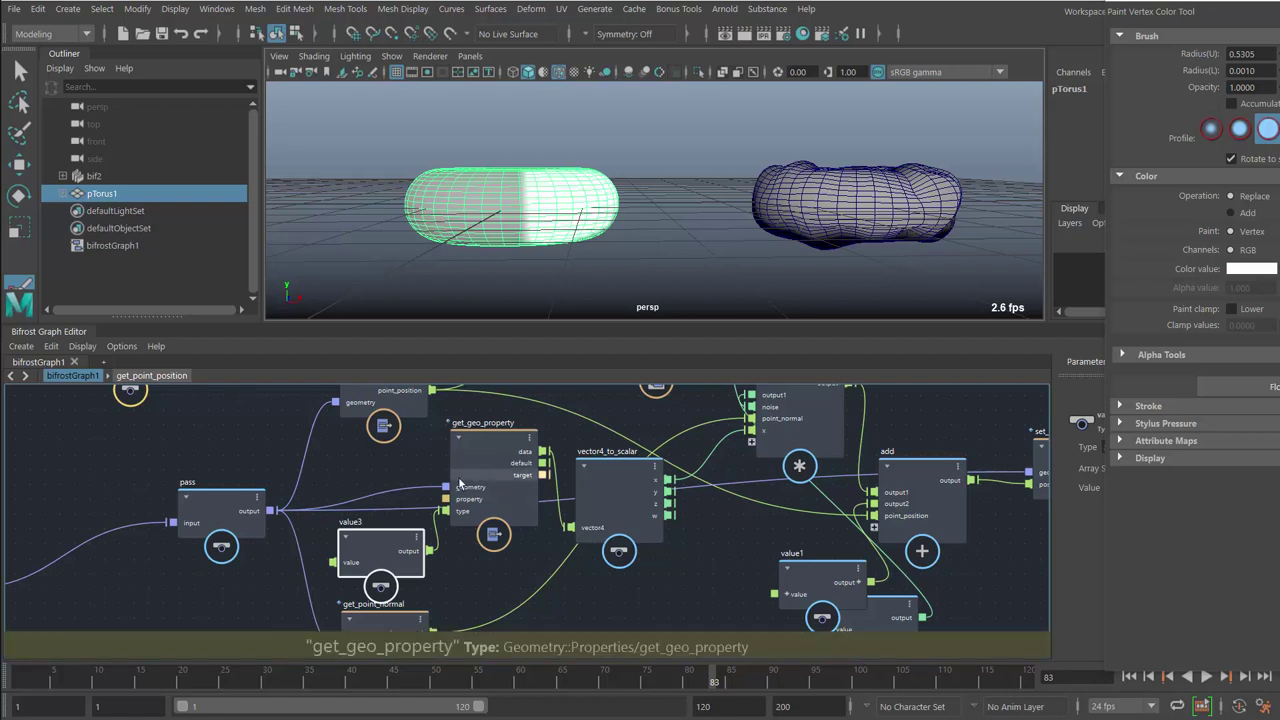
{"action": "left_click_drag", "start_coordinate": [383, 452], "coordinate": [615, 568]}
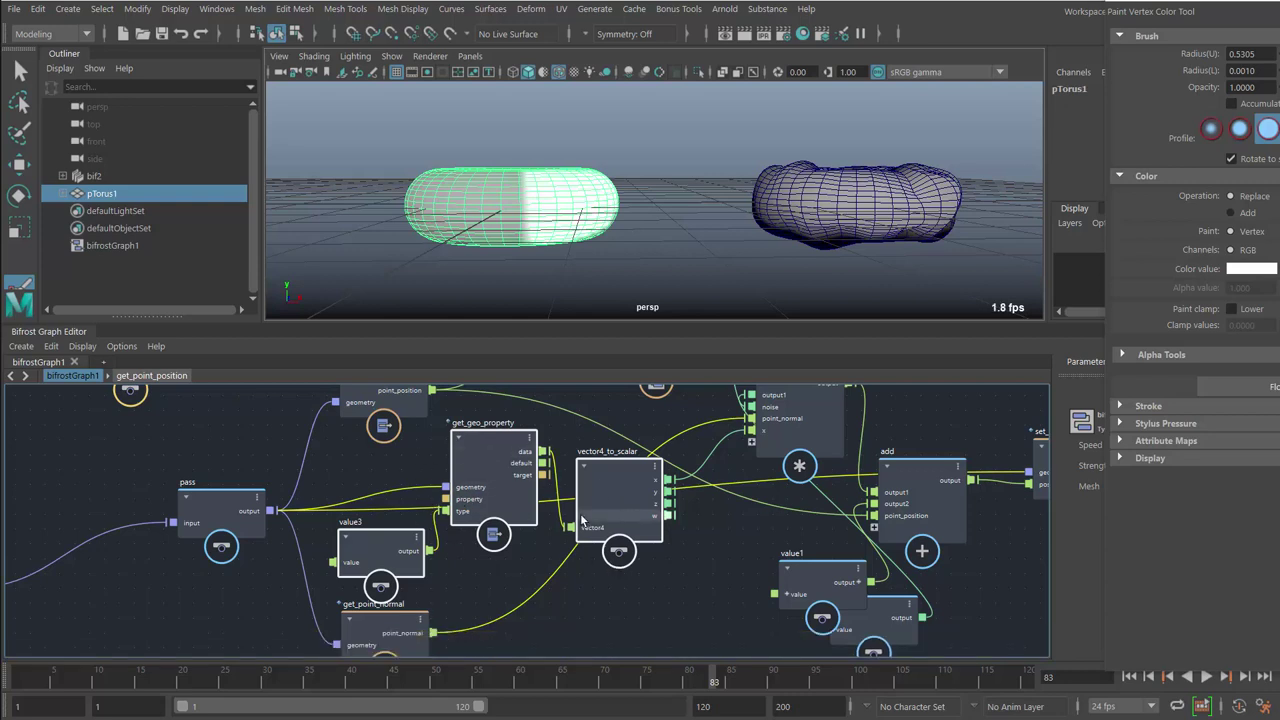
{"action": "key", "text": "ctrl+g"}
{"action": "left_click_drag", "start_coordinate": [498, 491], "coordinate": [470, 497]}
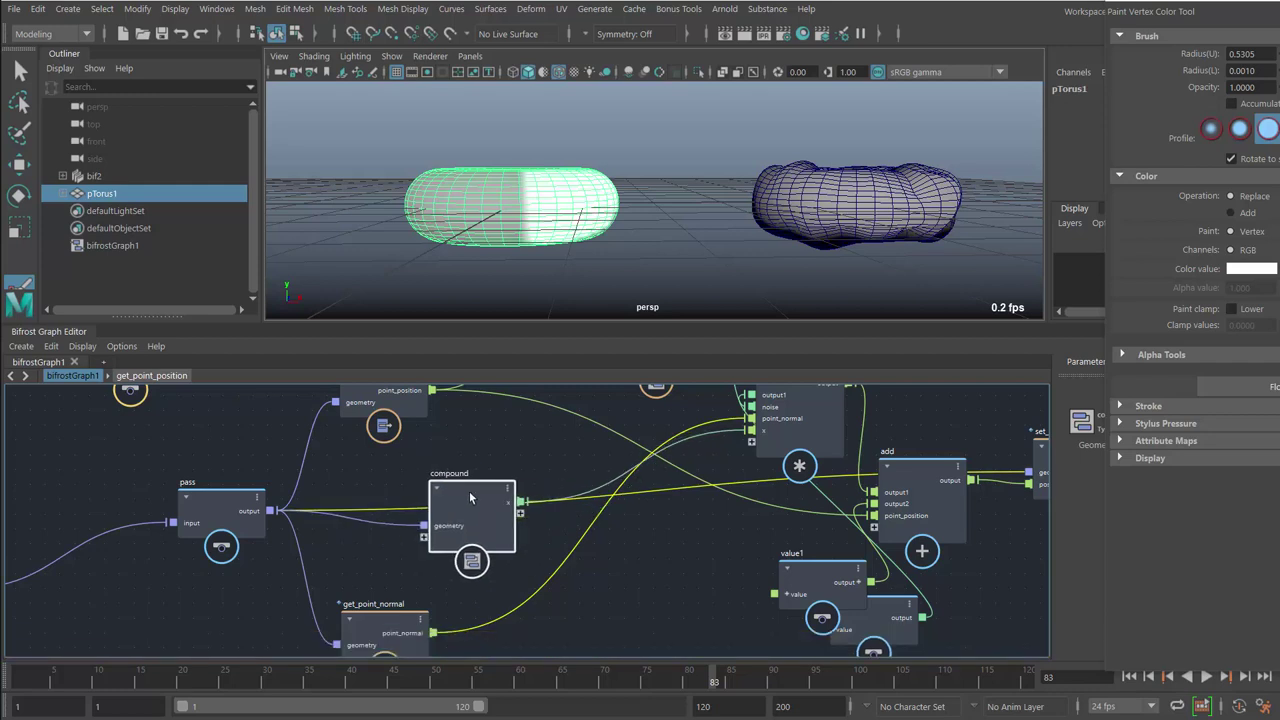
Step: Rename the new compound as get_red_channel and place it between the get_point_position and get_point_normal nodes
{"action": "right_click", "coordinate": [470, 497]}
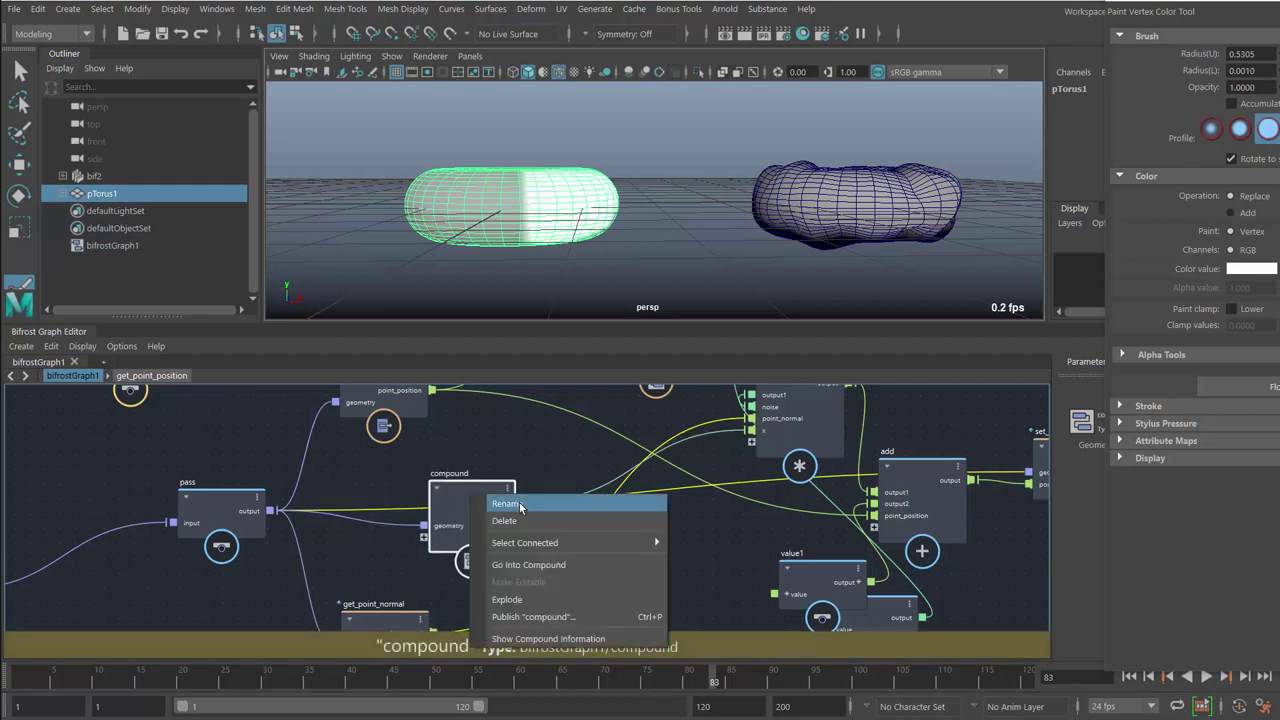
{"action": "left_click", "coordinate": [519, 504]}
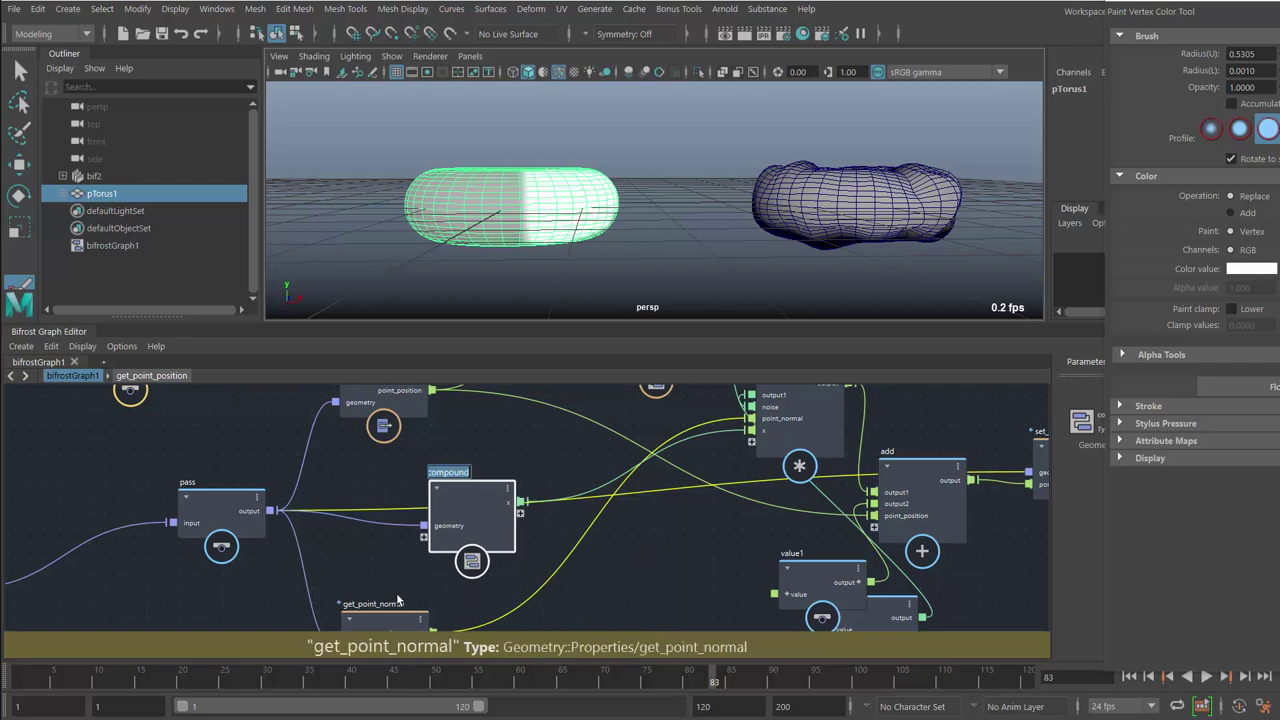
{"action": "type", "text": "get_"}
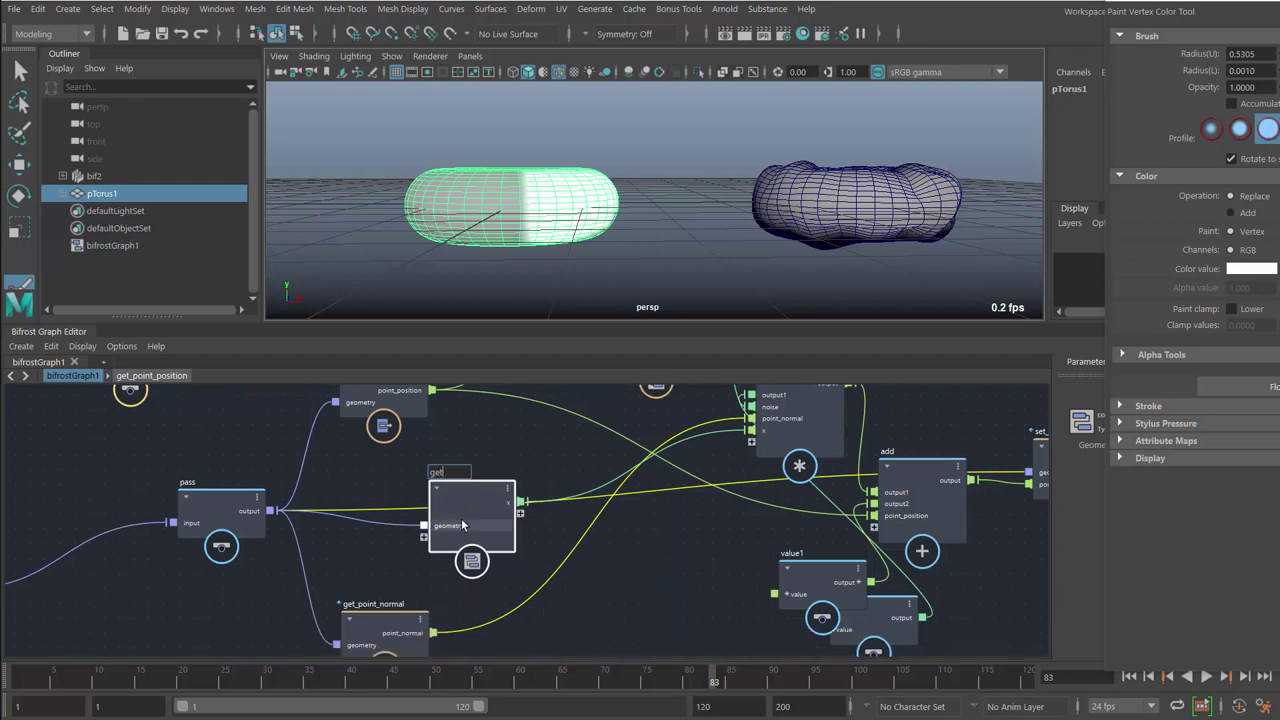
{"action": "type", "text": "red_"}
{"action": "type", "text": "channel"}
{"action": "key", "text": "Return"}
{"action": "left_click_drag", "start_coordinate": [477, 489], "coordinate": [442, 479]}
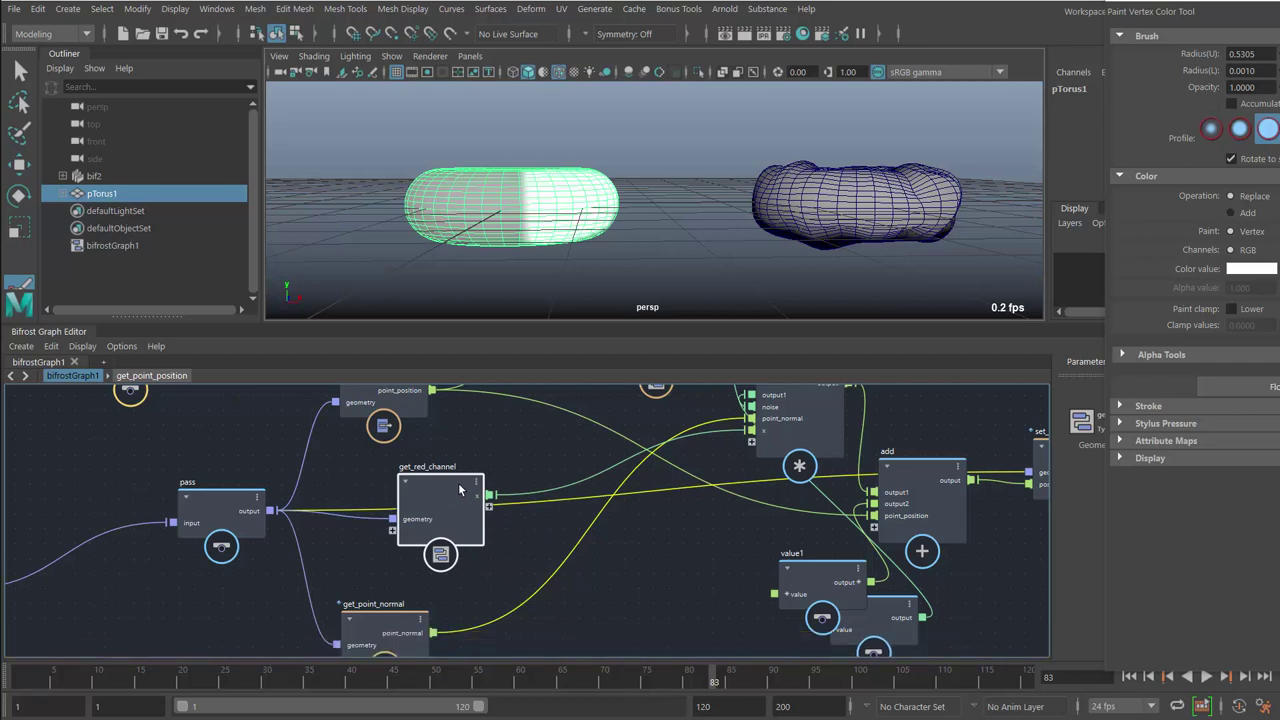
{"action": "left_click_drag", "start_coordinate": [459, 485], "coordinate": [458, 487]}
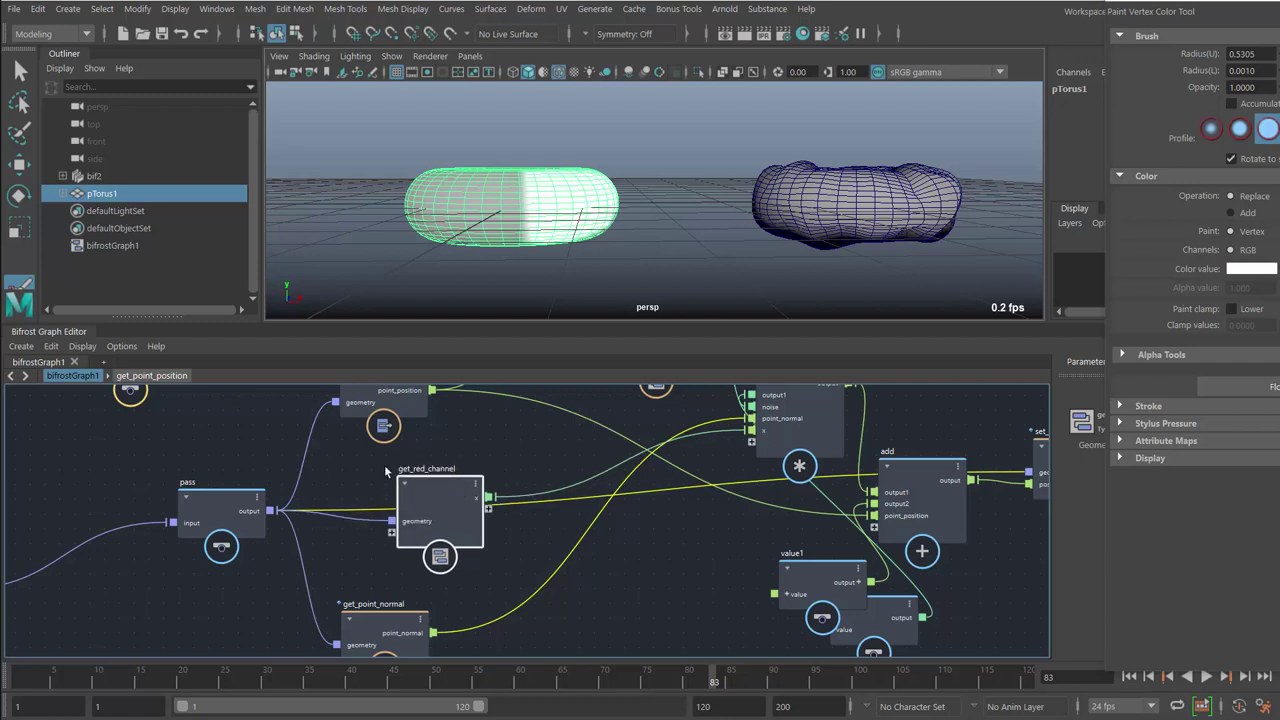
Step: Inspect the nodes inside the get_red_channel compound, return to bifrostGraph1 and examine the overall graph layout
{"action": "double_click", "coordinate": [461, 491]}
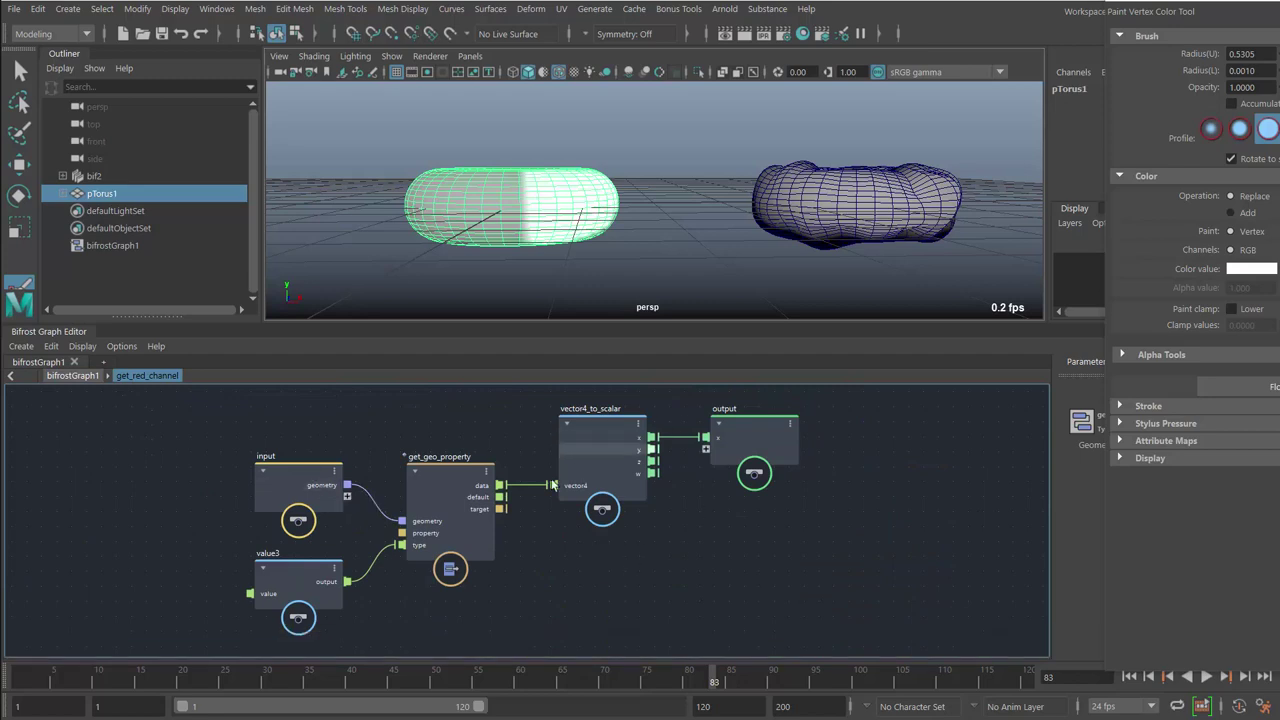
{"action": "left_click", "coordinate": [70, 375]}
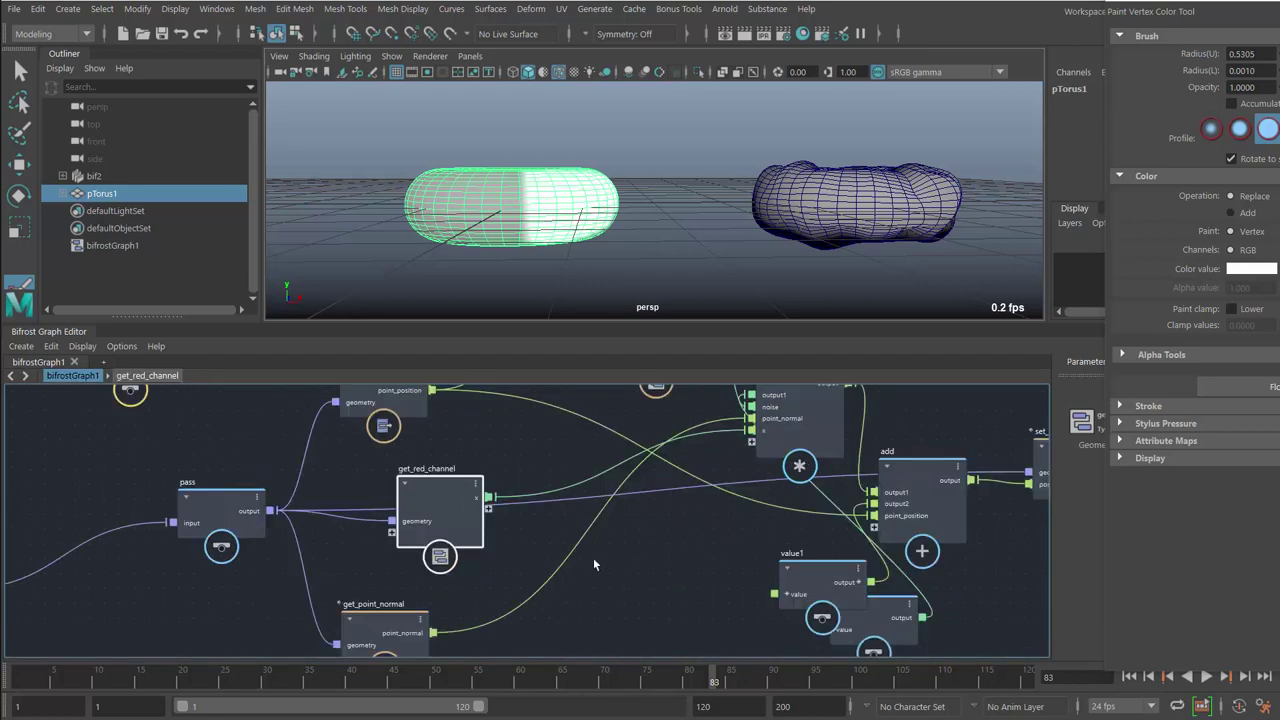
{"action": "mouse_move", "coordinate": [424, 493]}
{"action": "left_mouse_down"}
{"action": "mouse_move", "coordinate": [414, 530]}
{"action": "mouse_move", "coordinate": [448, 504]}
{"action": "mouse_move", "coordinate": [435, 493]}
{"action": "left_mouse_up"}
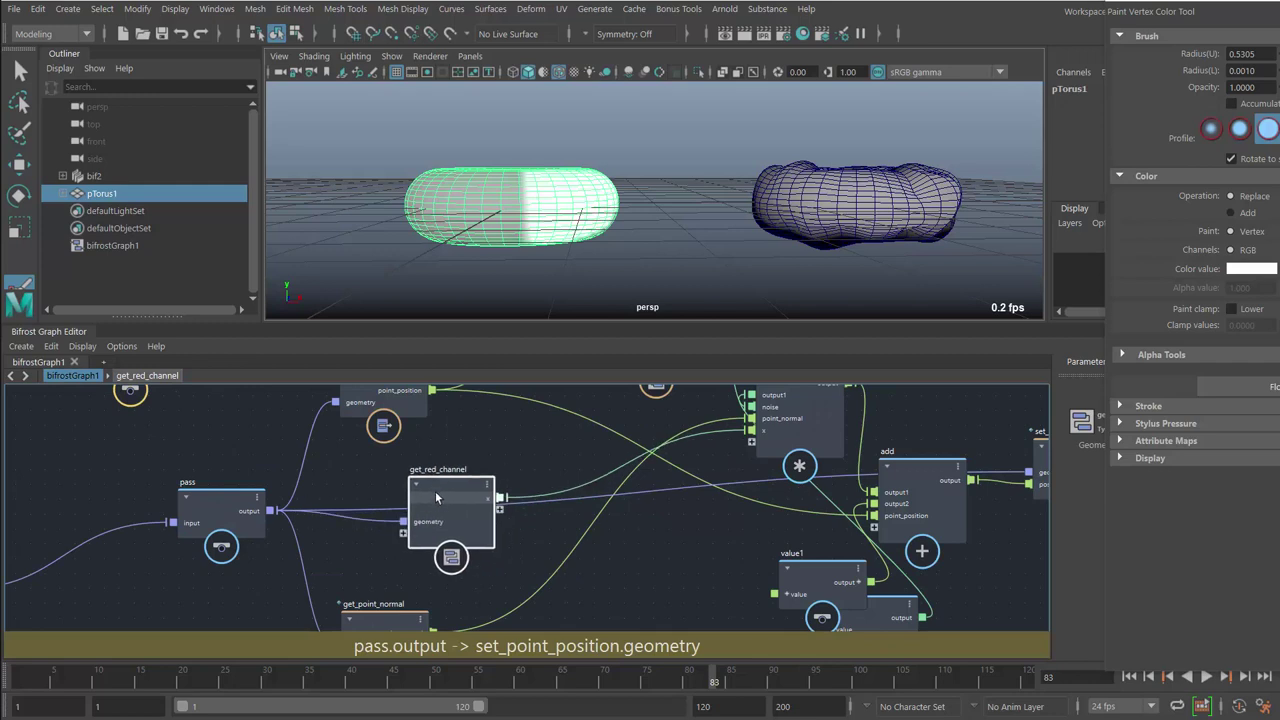
{"action": "left_click", "coordinate": [708, 569]}
{"action": "scroll", "coordinate": [706, 567], "scroll_direction": "down", "scroll_amount": 6}
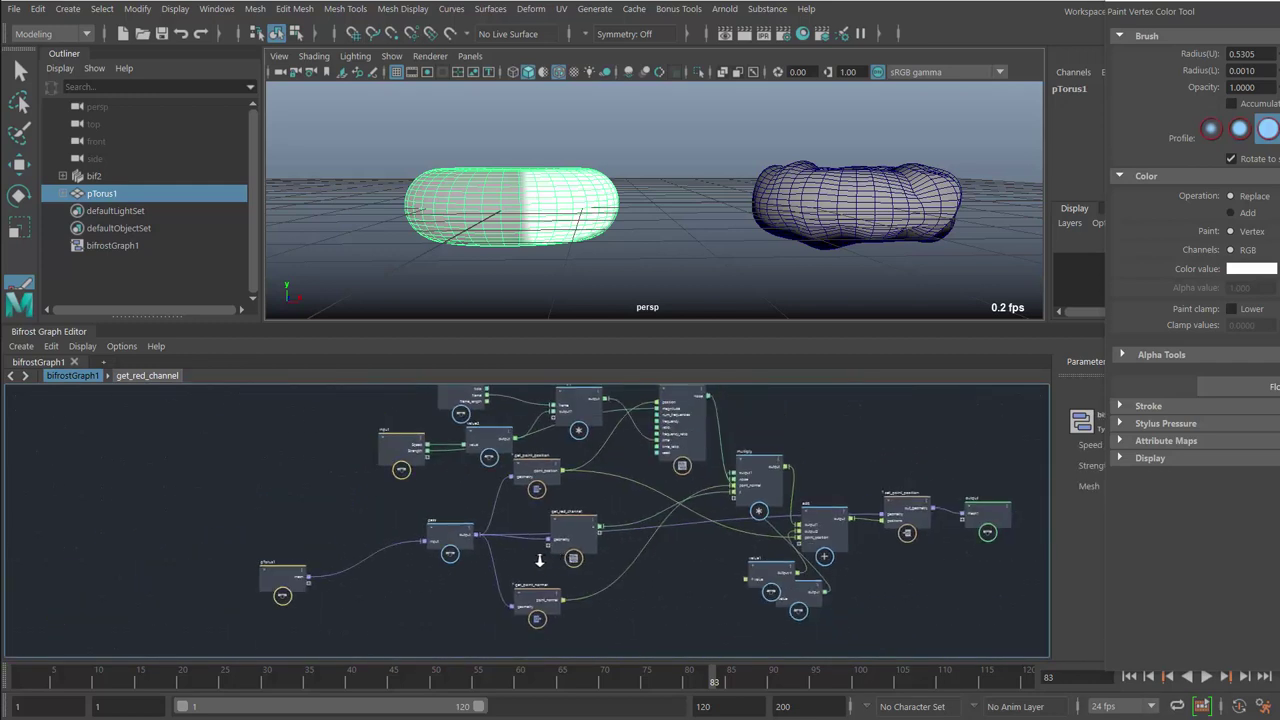
{"action": "middle_click_drag", "start_coordinate": [703, 587], "coordinate": [648, 601]}
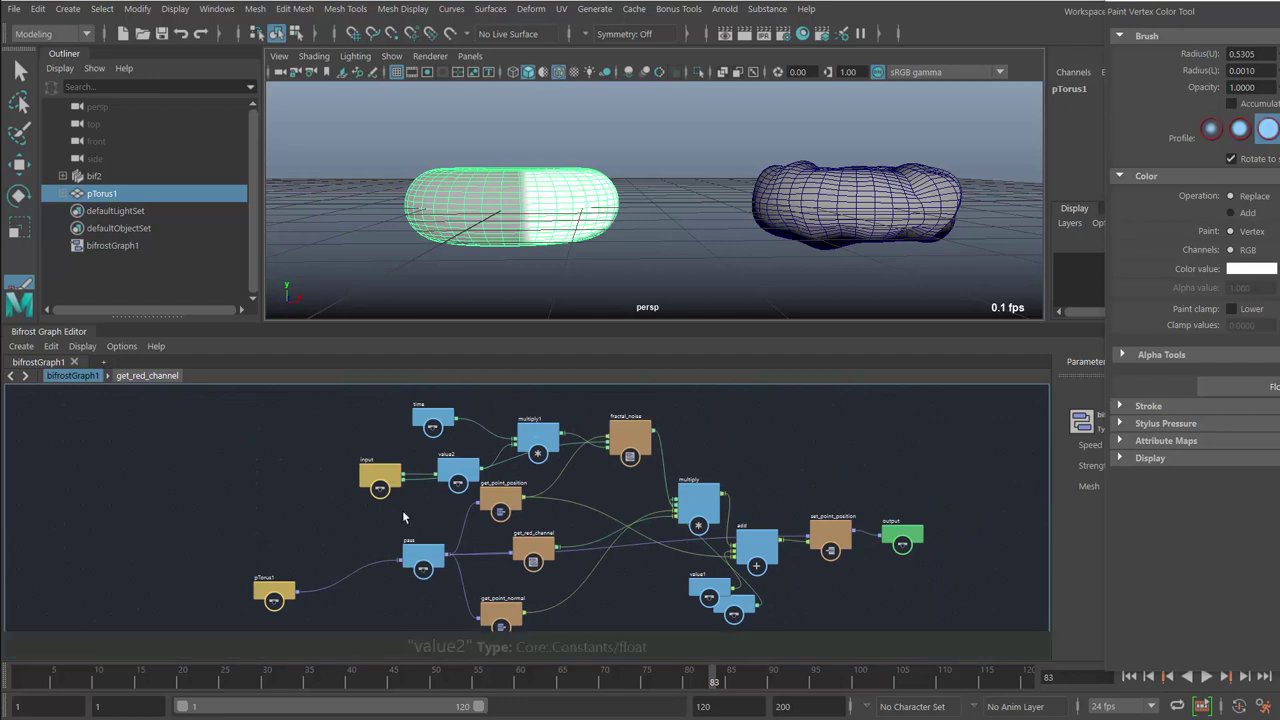